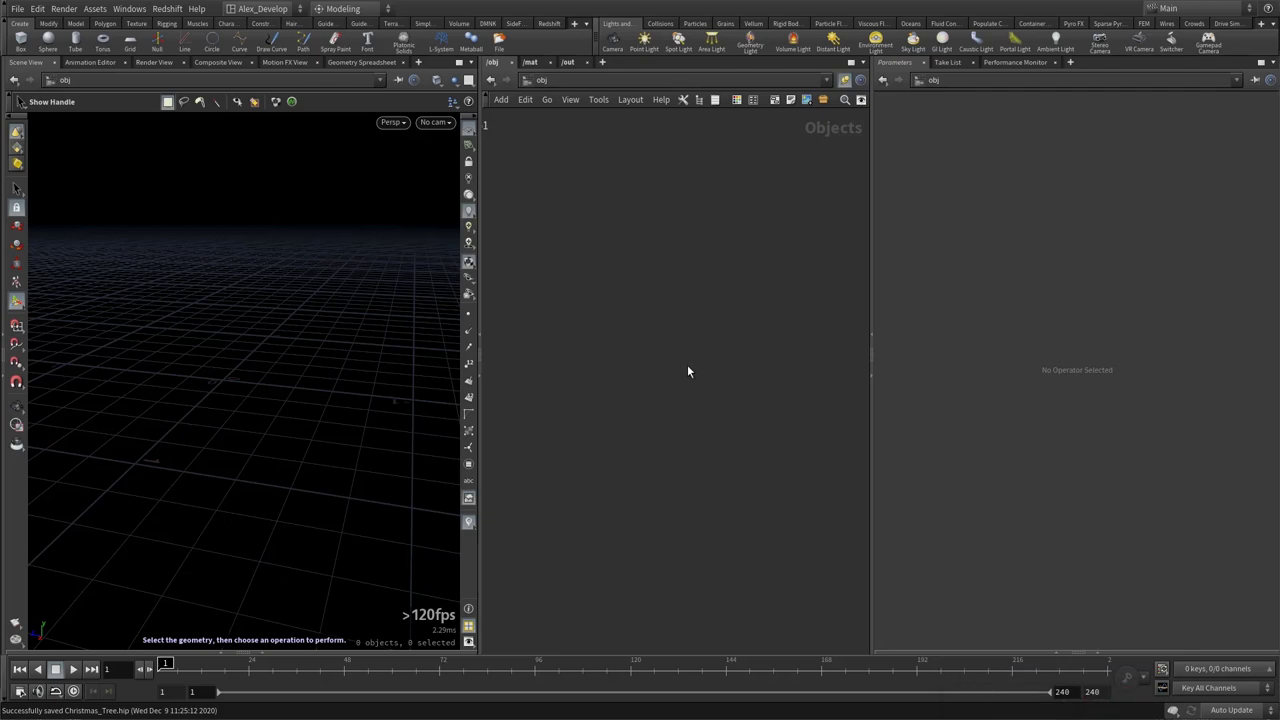
Add a Tube geometry object in /obj and rename it tree.
key(Tab)
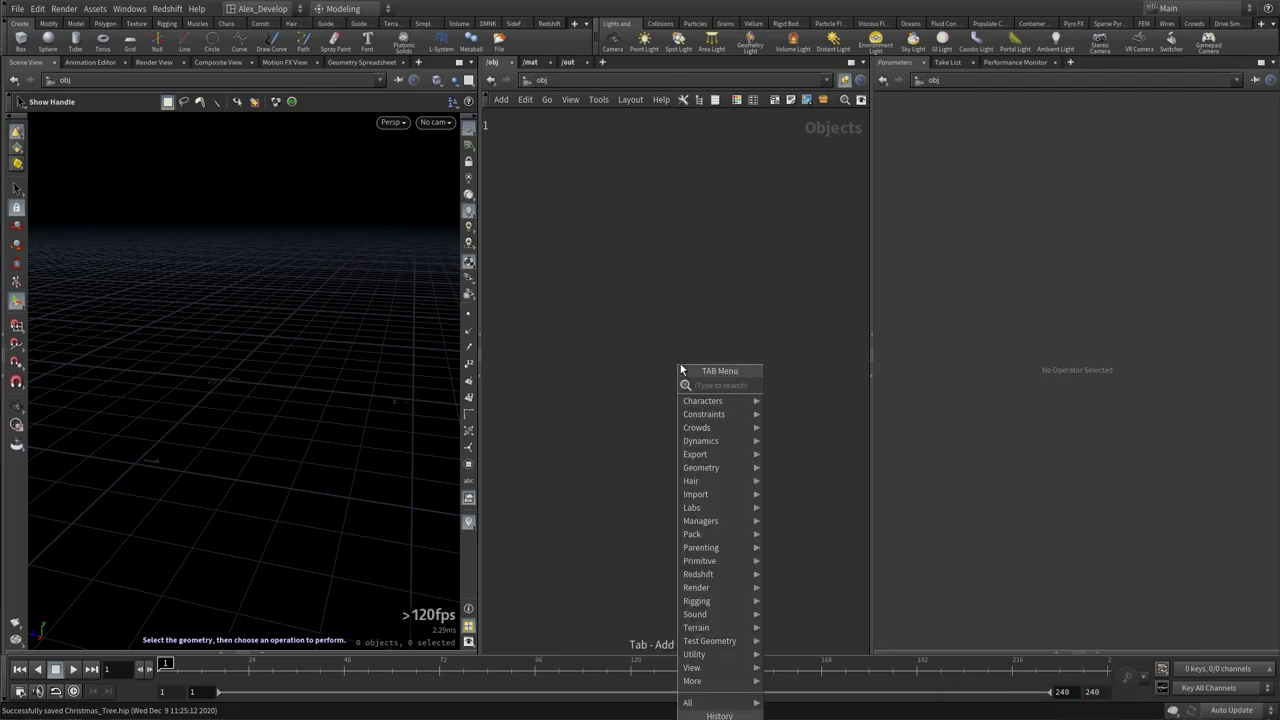
text(tub)
key(Return)
click(680, 363)
double_click(725, 364)
text(tree)
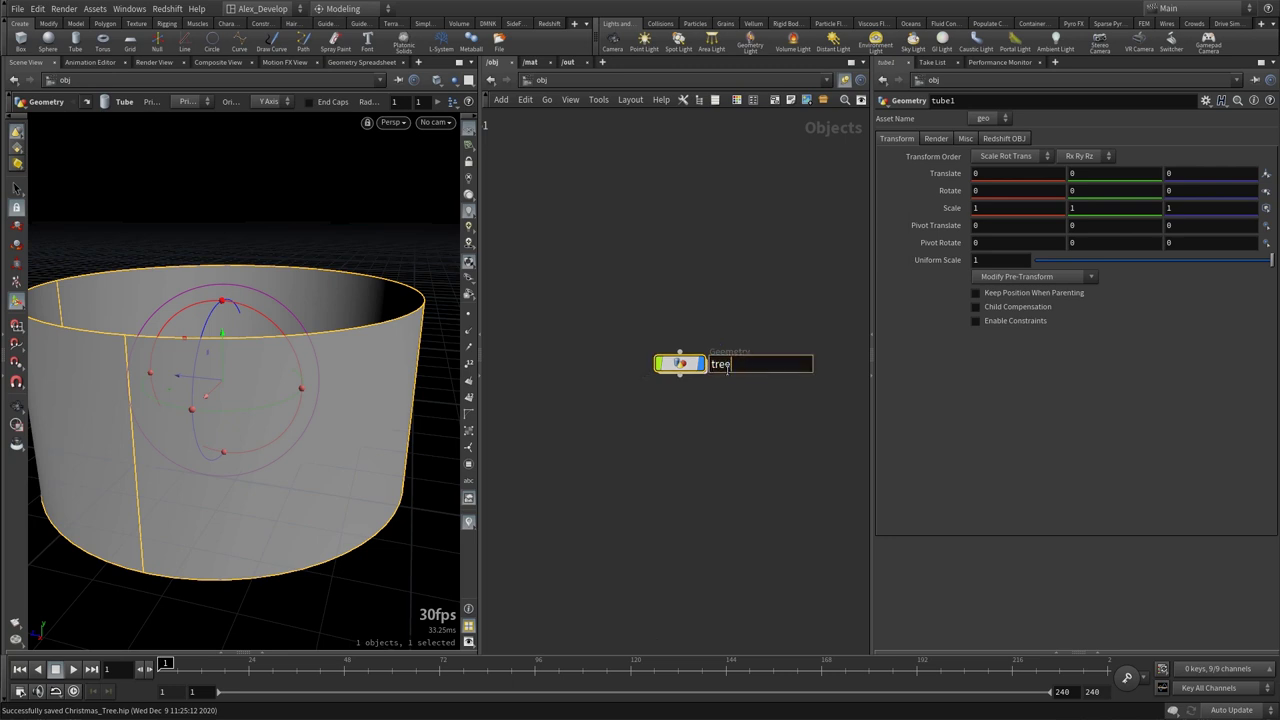
key(Return)
Go inside tree and rename the tube1 node to base.
double_click(680, 363)
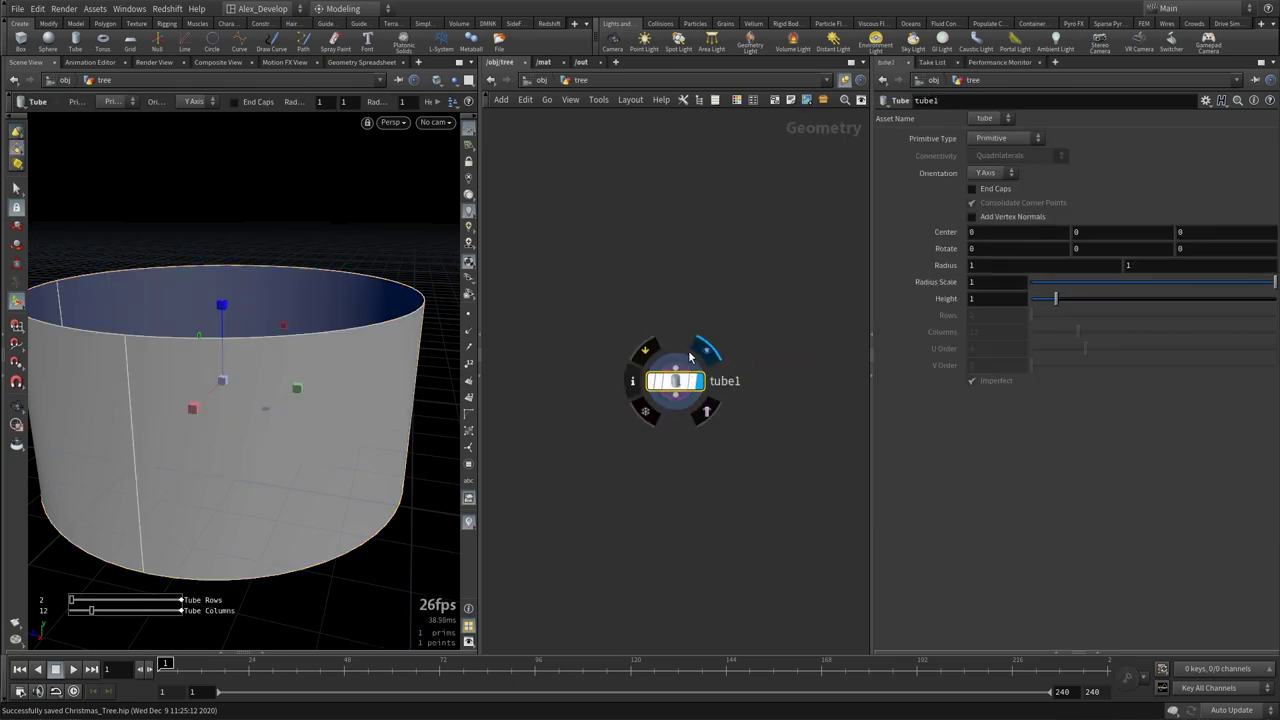
key(Tab)
key(Escape)
double_click(707, 405)
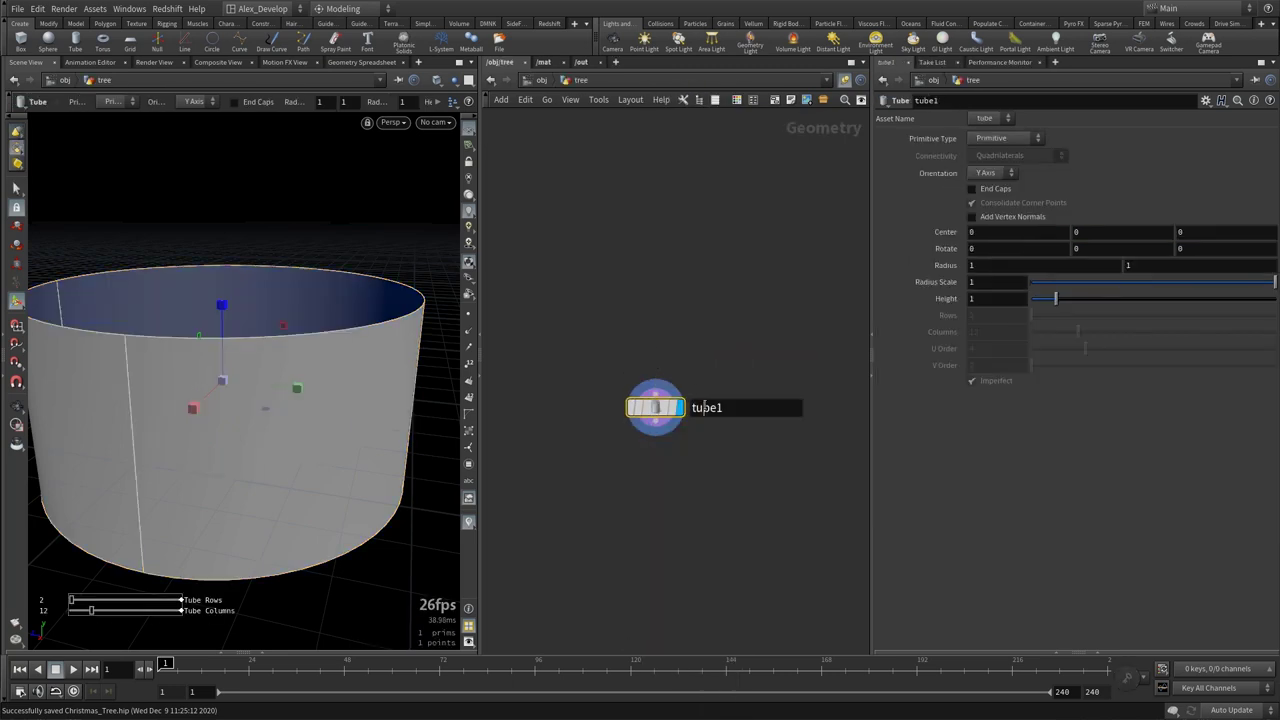
text(base)
key(Return)
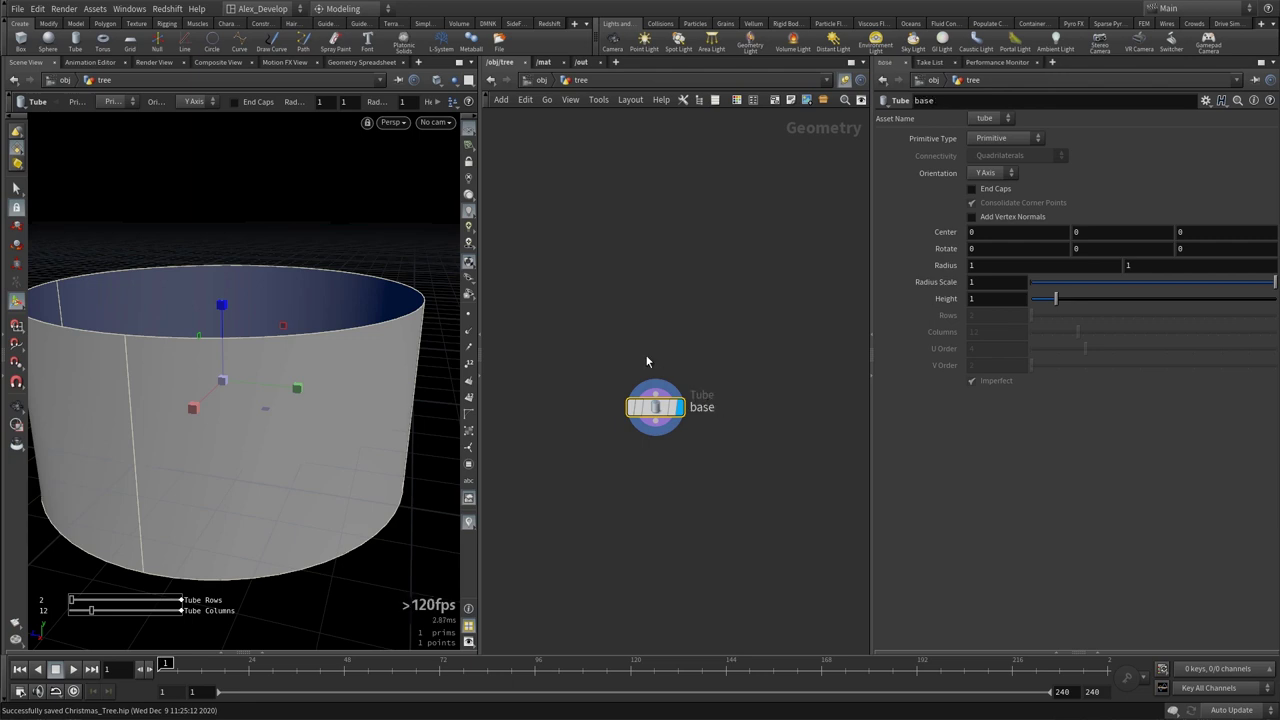
Make base a polygon tube with 5 rows, 6 columns, radii 0 and 0.5, height 1.4.
scroll(266, 408, down, 3)
click(1003, 138)
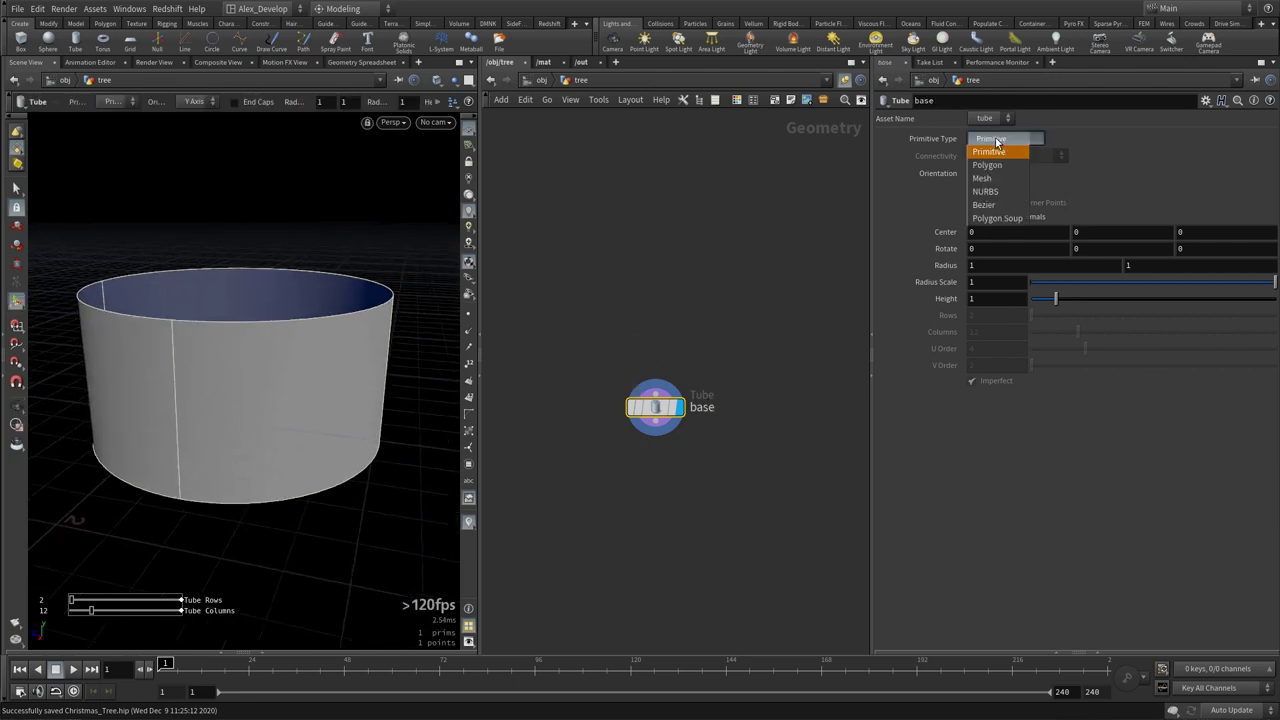
click(1004, 166)
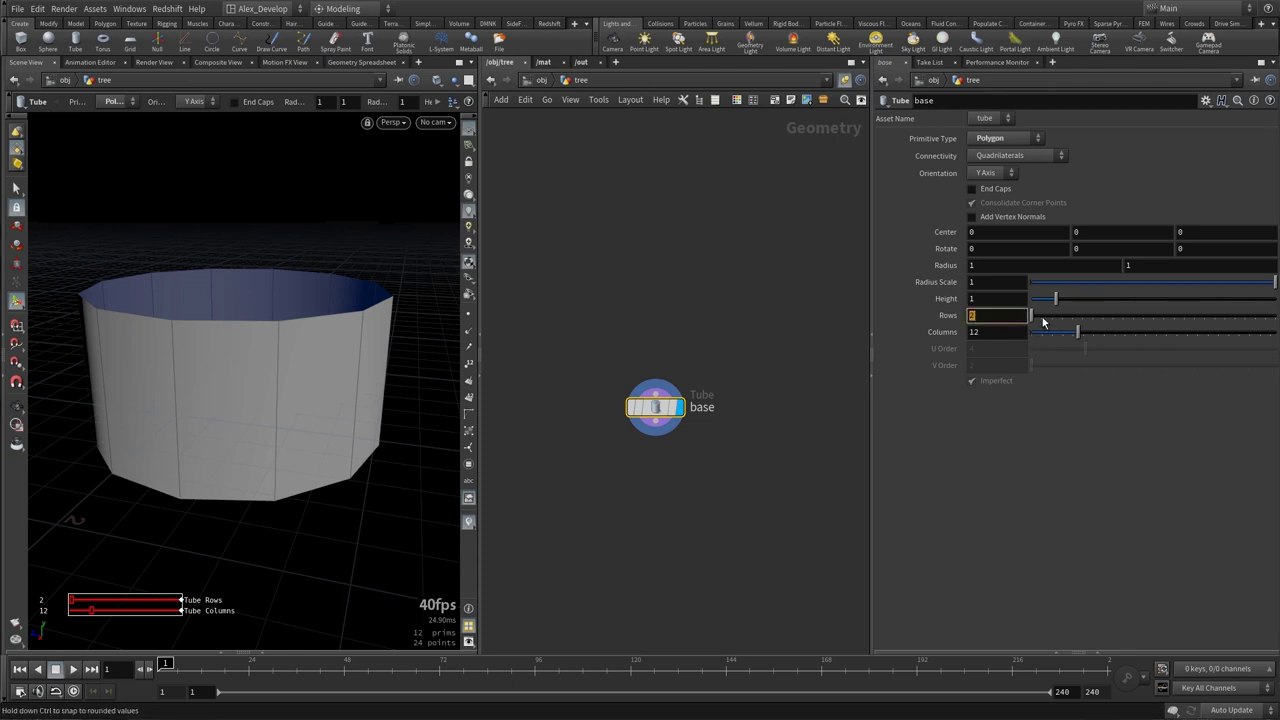
mouse_move(1031, 315)
mouse_down()
mouse_move(1045, 315)
mouse_move(1045, 332)
mouse_up()
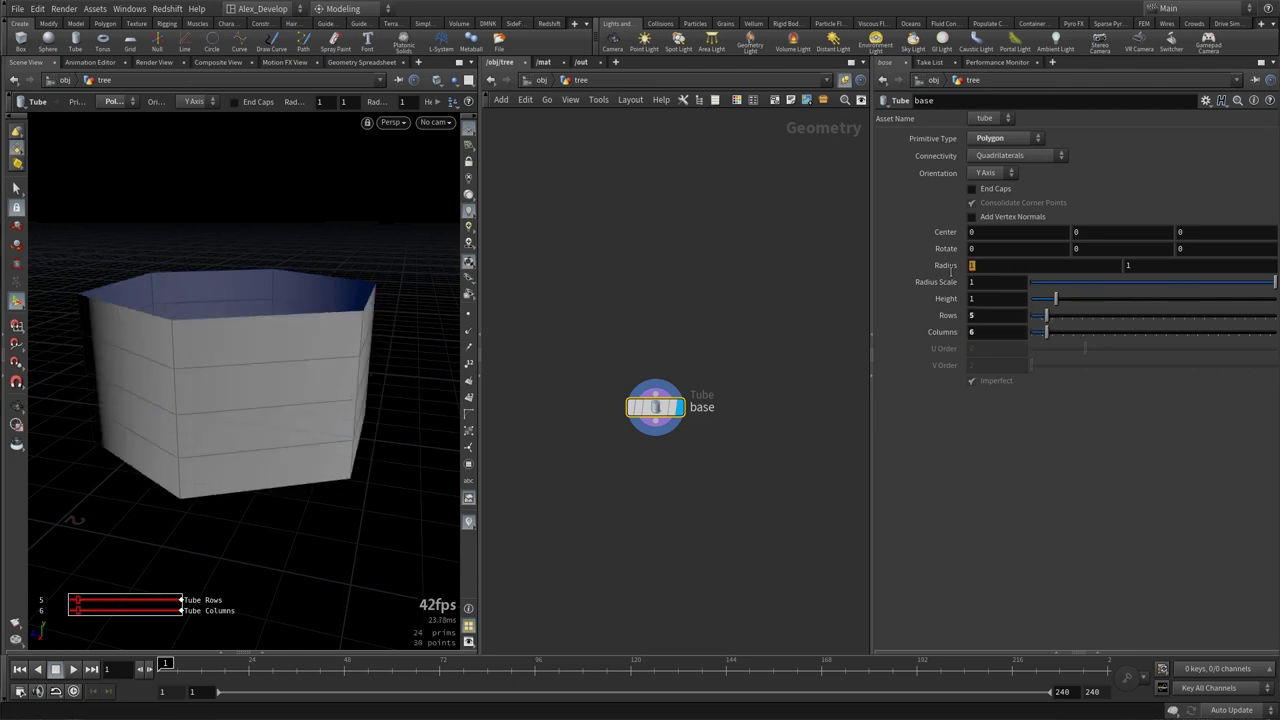
text(0)
key(Tab)
text(0.5)
key(Return)
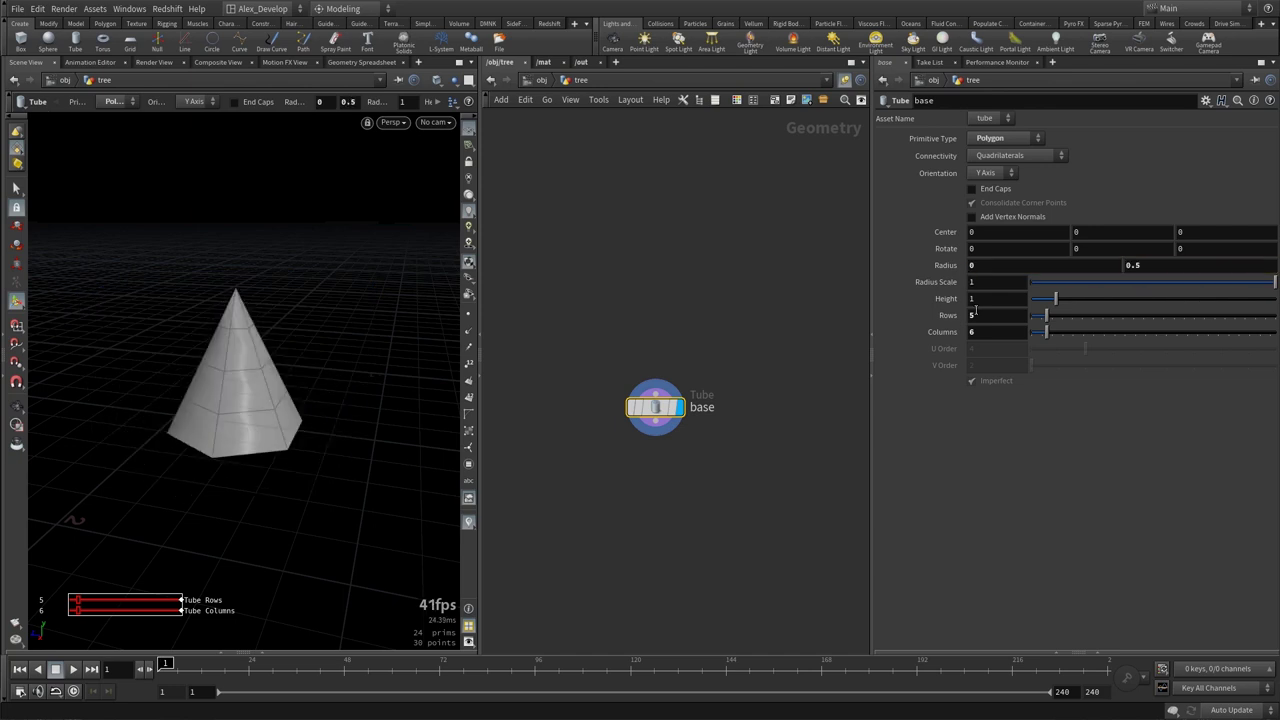
text(1.4)
key(Return)
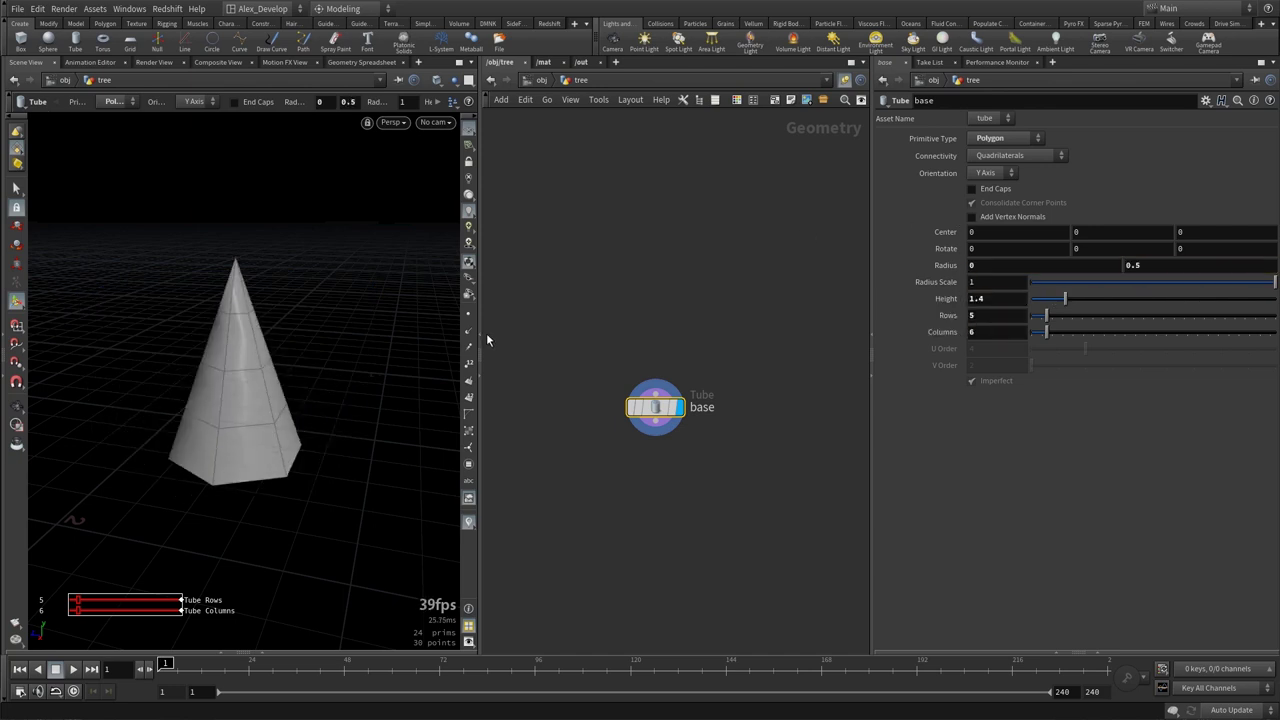
Set Center Y to the referenced Height times 0.5 so the cone sits on the ground.
right_click(992, 298)
click(1045, 386)
right_click(1088, 233)
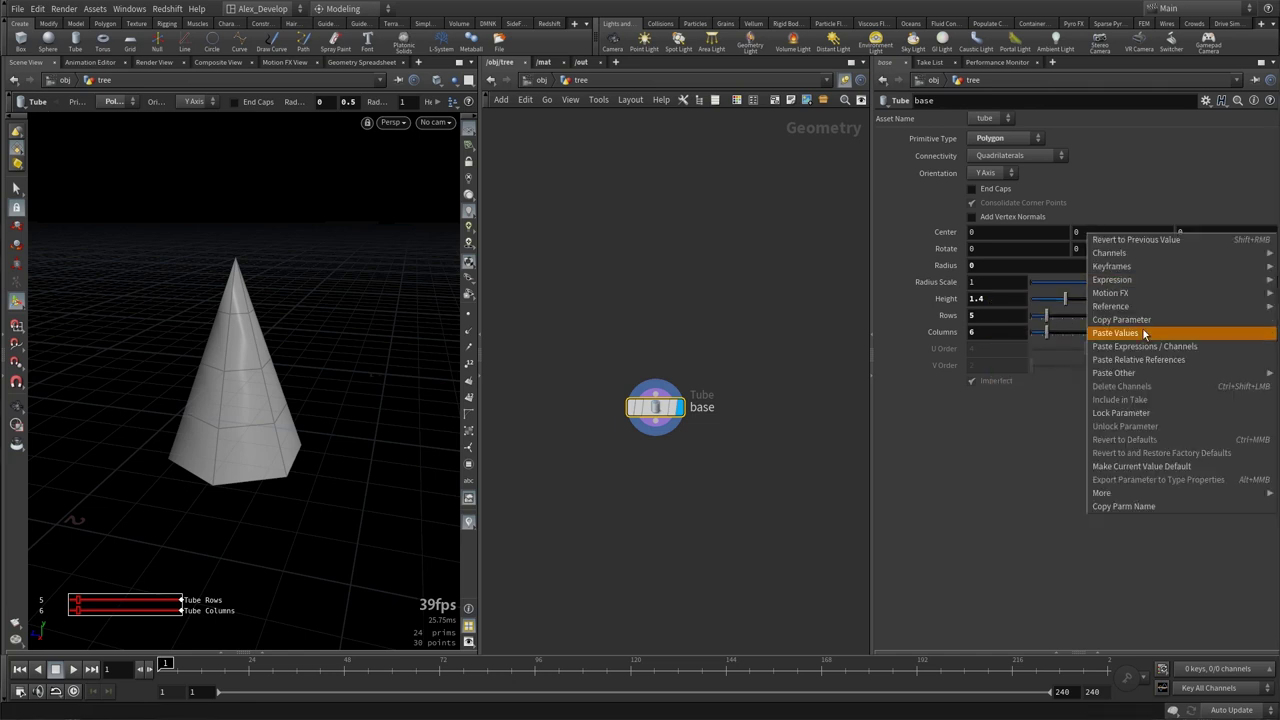
click(1140, 359)
click(1148, 233)
text(.5)
key(Return)
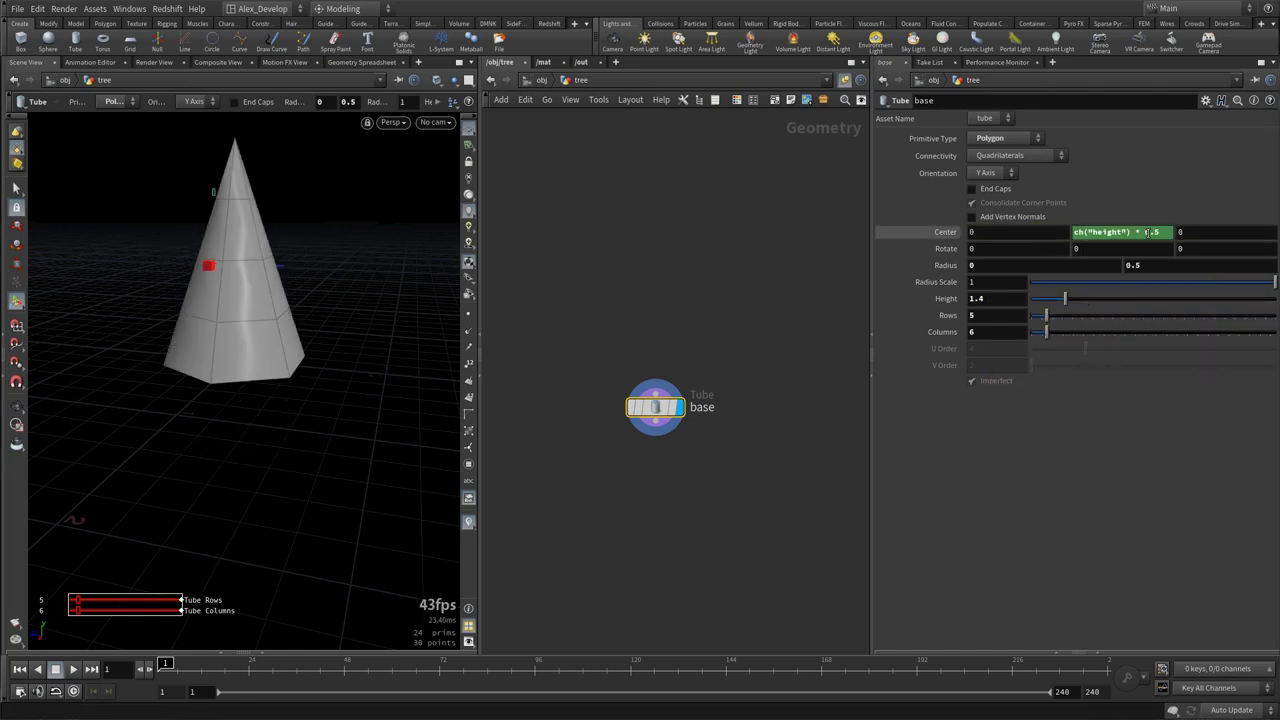
Orbit around the cone and search the node menu for 'for'.
key(Escape)
drag(300, 300, 448, 402)
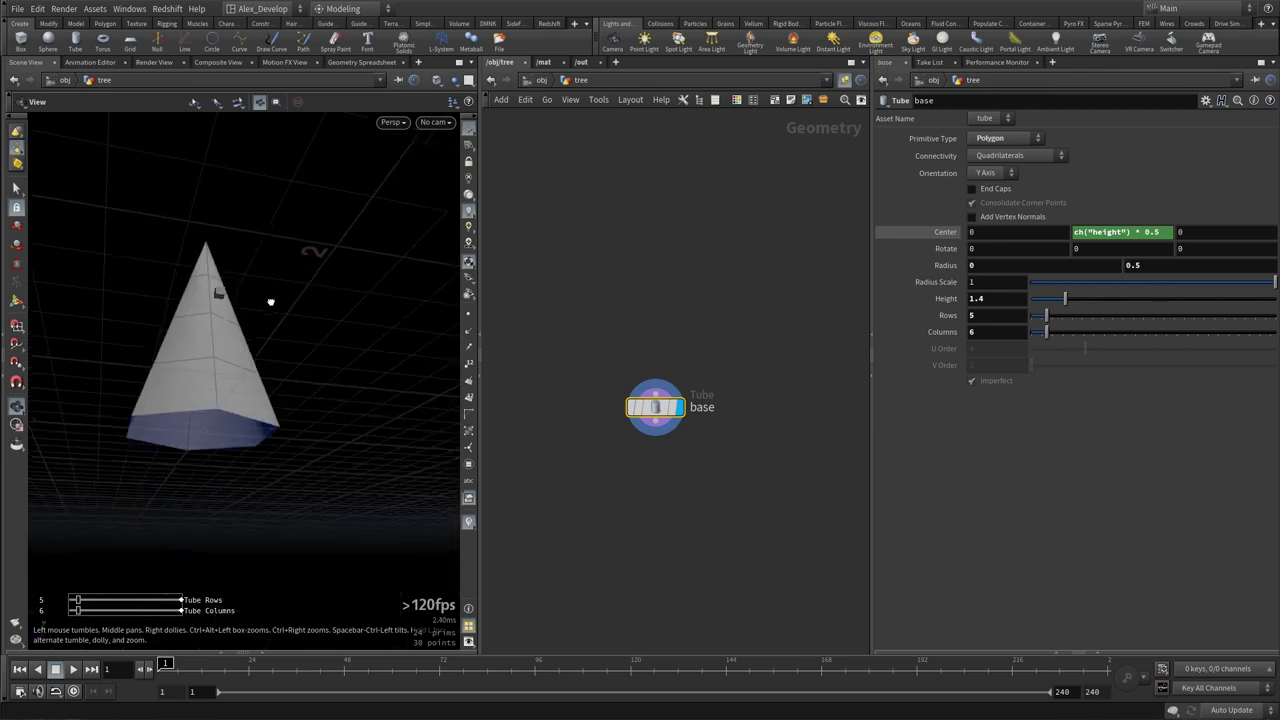
key(Tab)
text(for)
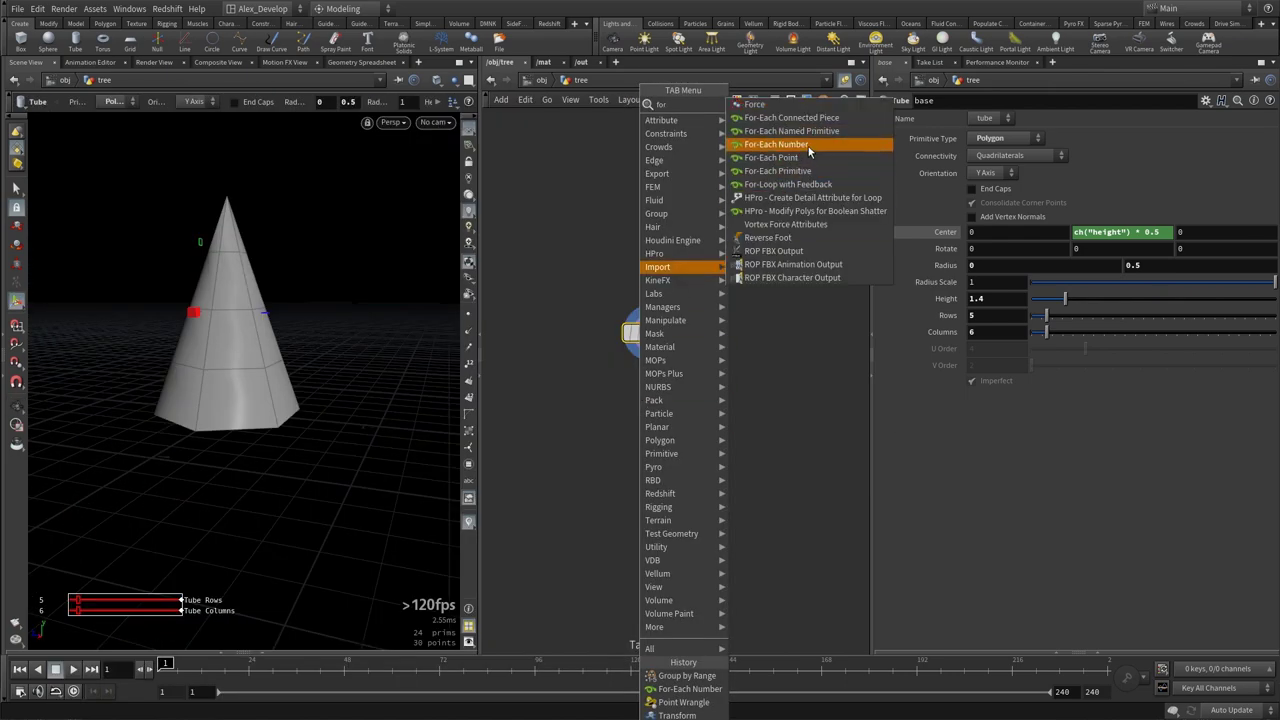
Add a For-Each Number loop below base with Iterations referencing base's Rows.
click(800, 131)
click(651, 391)
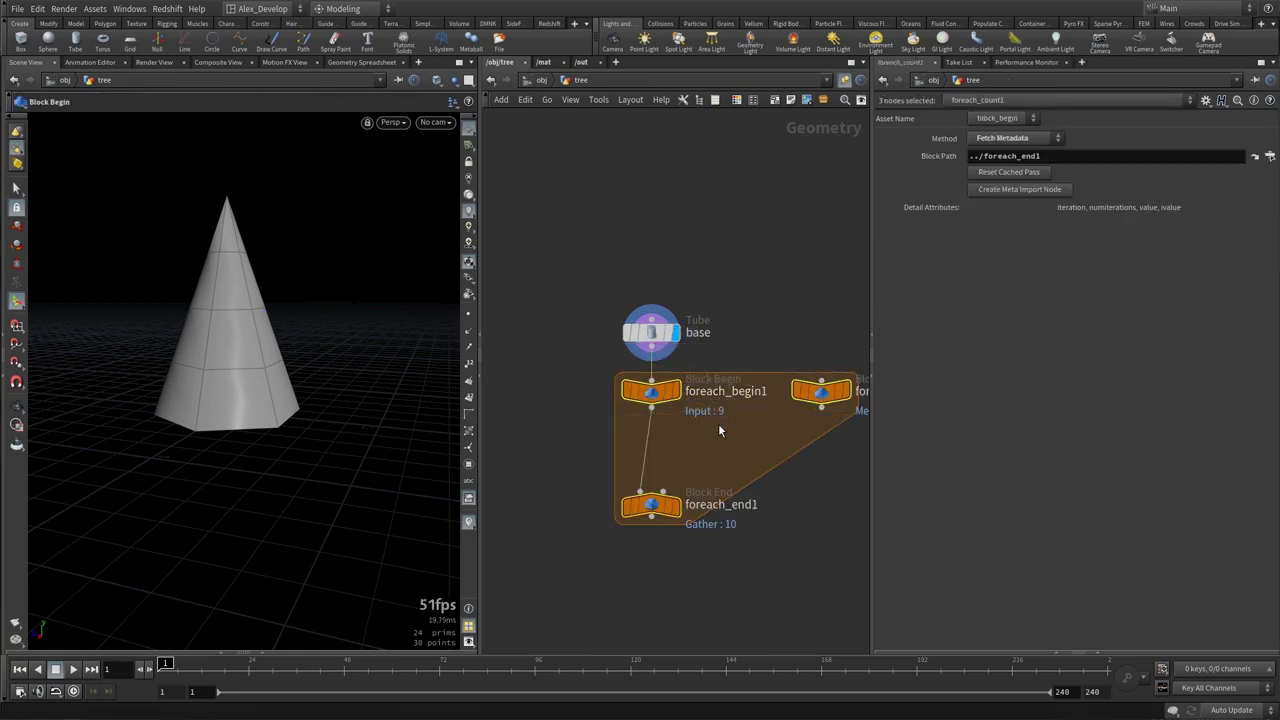
click(617, 314)
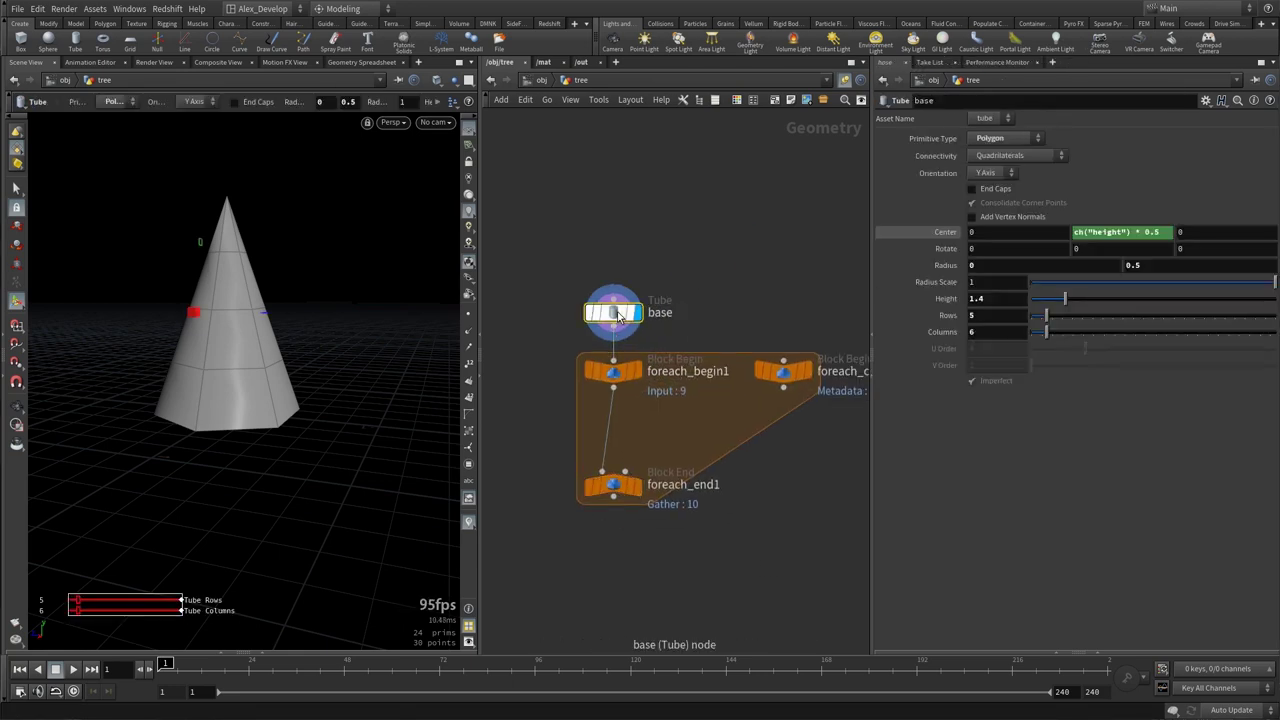
right_click(952, 316)
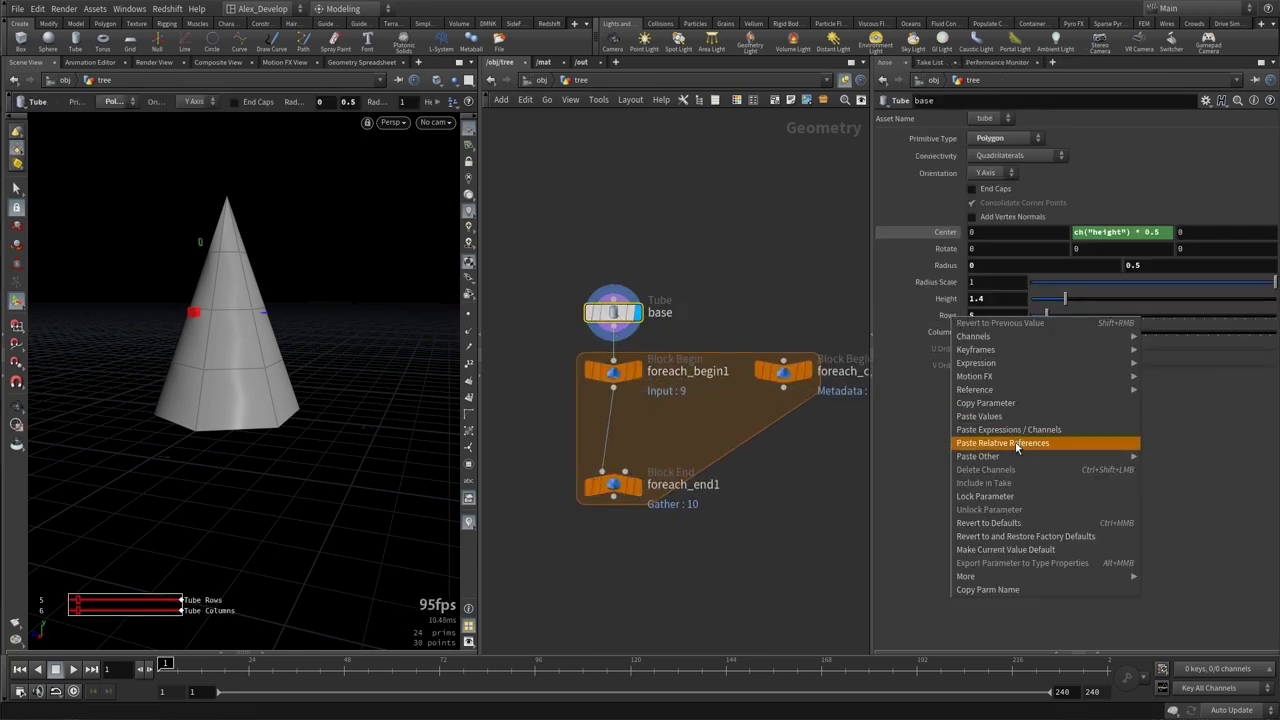
click(1016, 402)
click(613, 485)
right_click(943, 173)
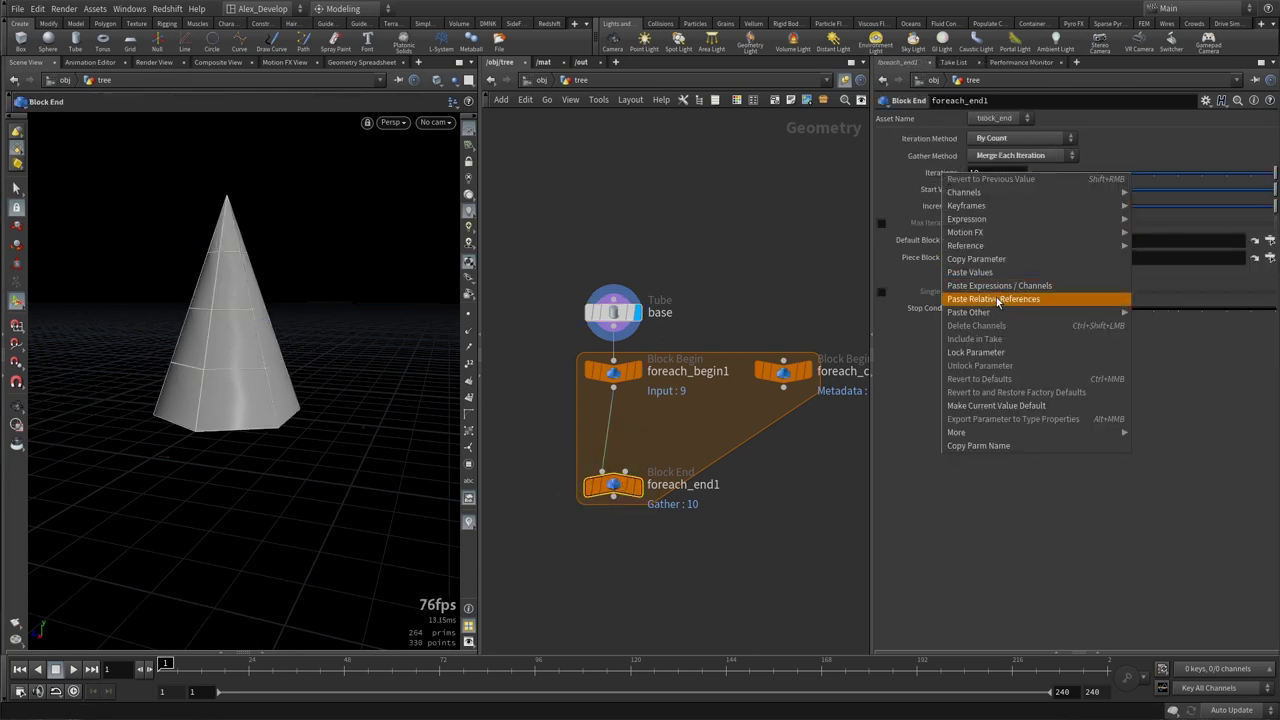
click(997, 300)
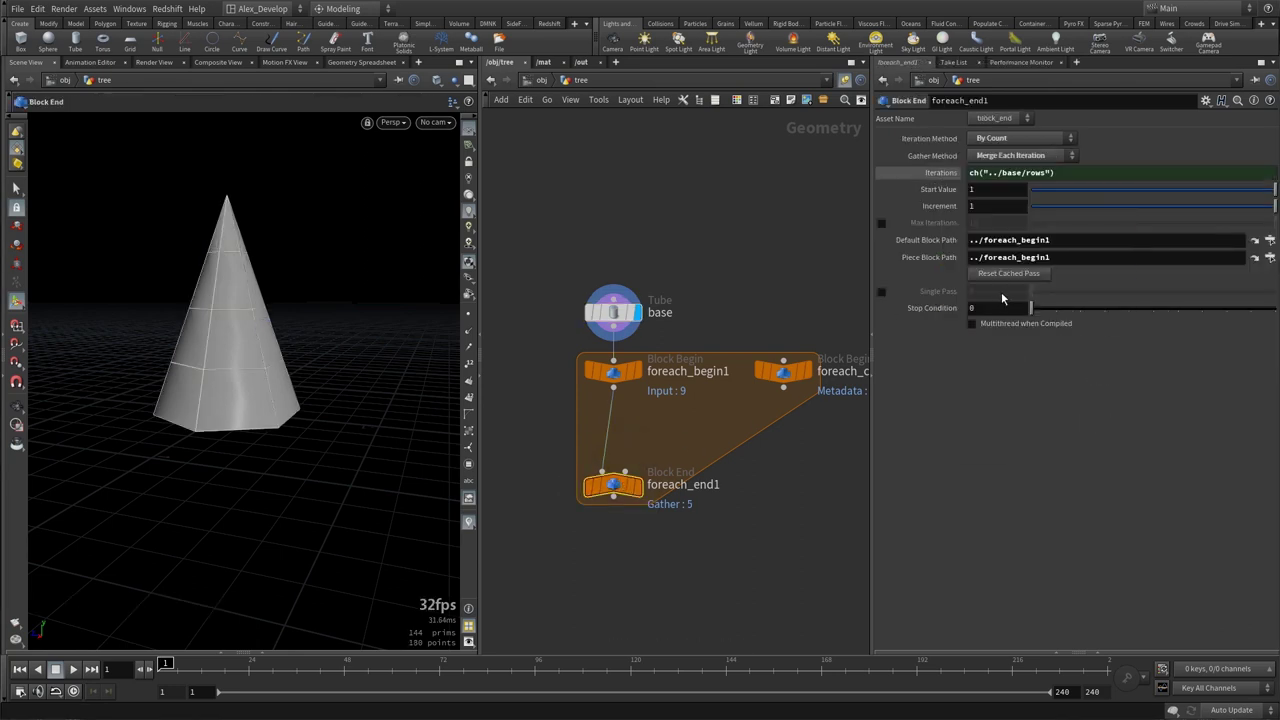
Set Gather Method to Feedback Each Iteration and the block begin to Fetch Feedback.
click(1052, 155)
click(1060, 168)
click(640, 380)
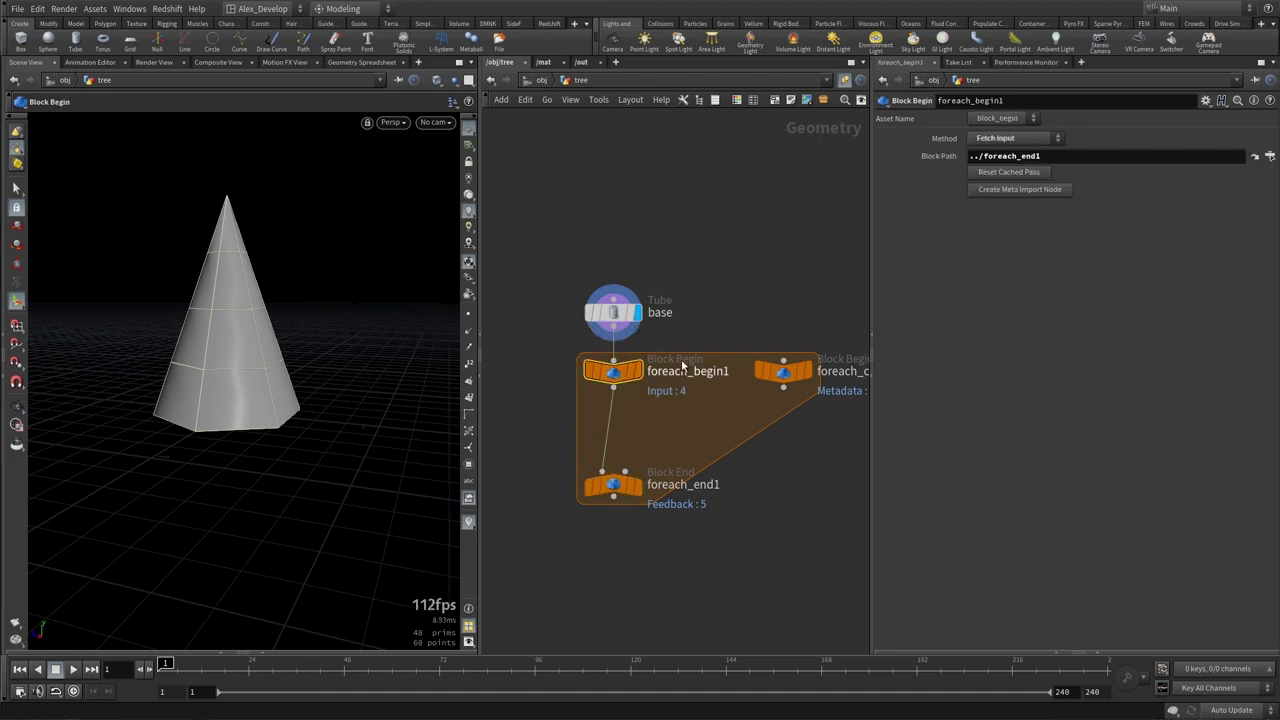
click(1016, 137)
click(1010, 157)
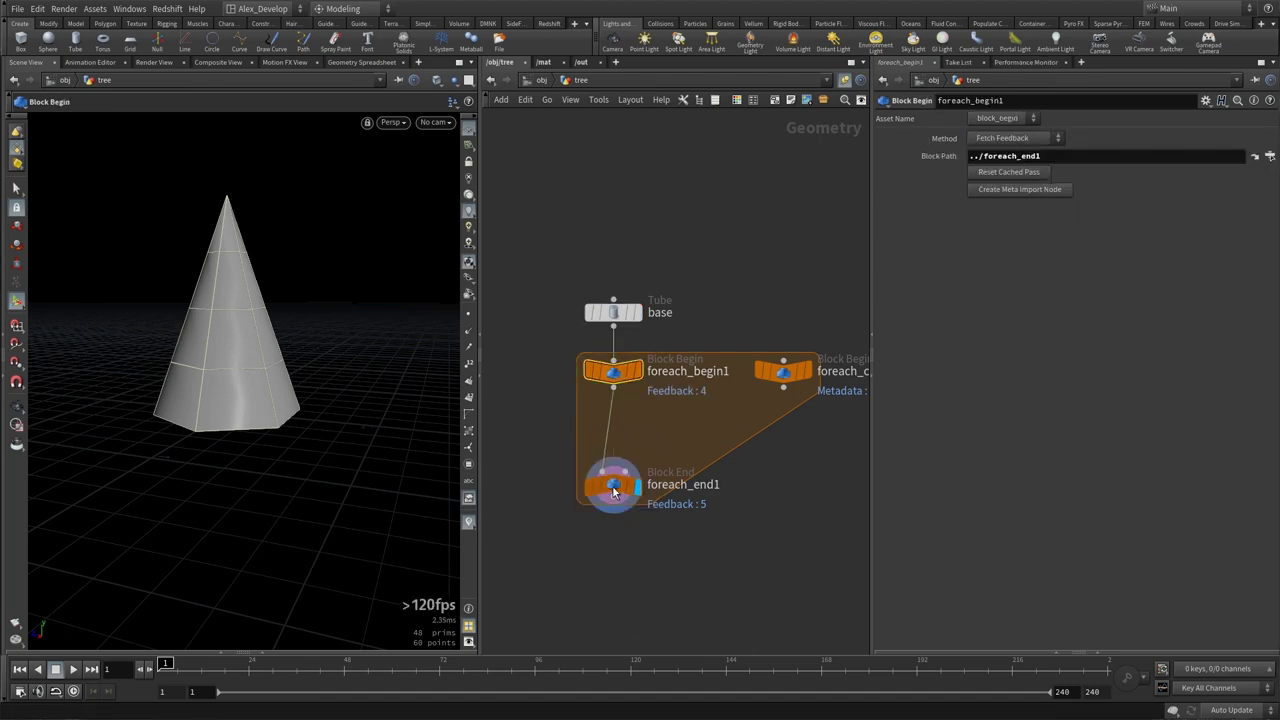
drag(614, 490, 646, 563)
middle_drag(663, 434, 663, 384)
Add a Group by Range node in the loop, naming both node and group ring.
key(Tab)
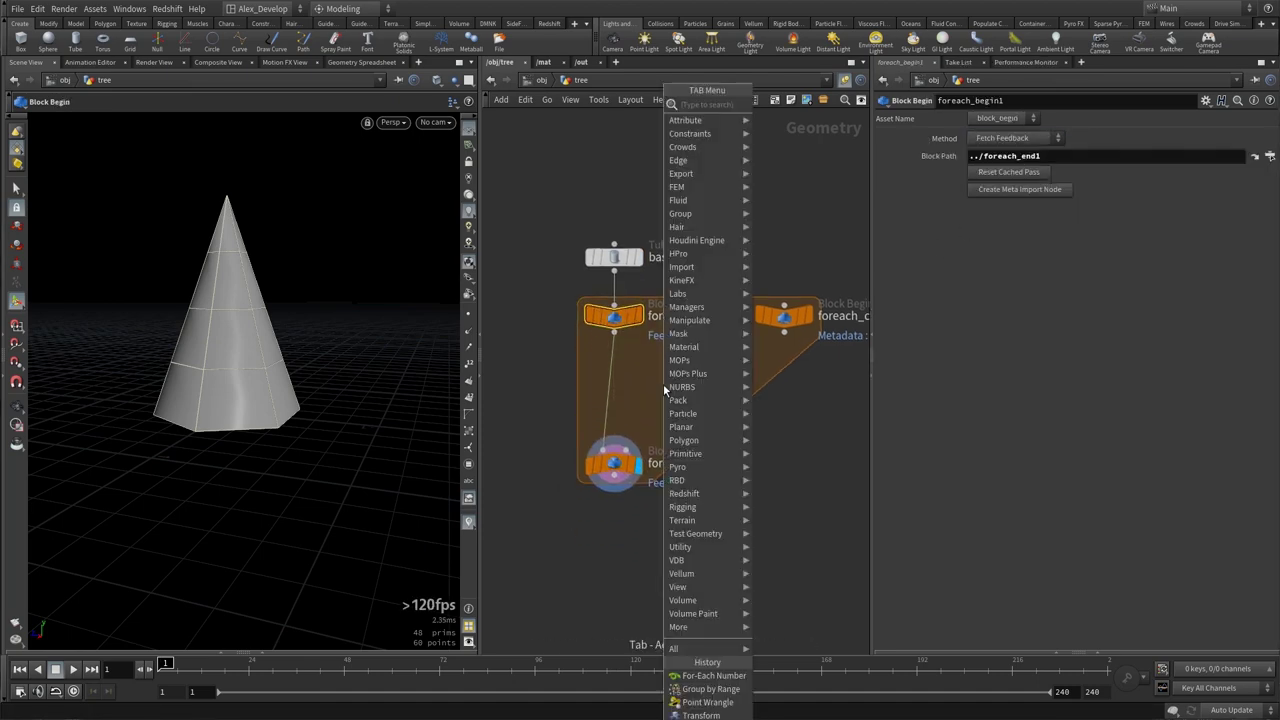
text(group)
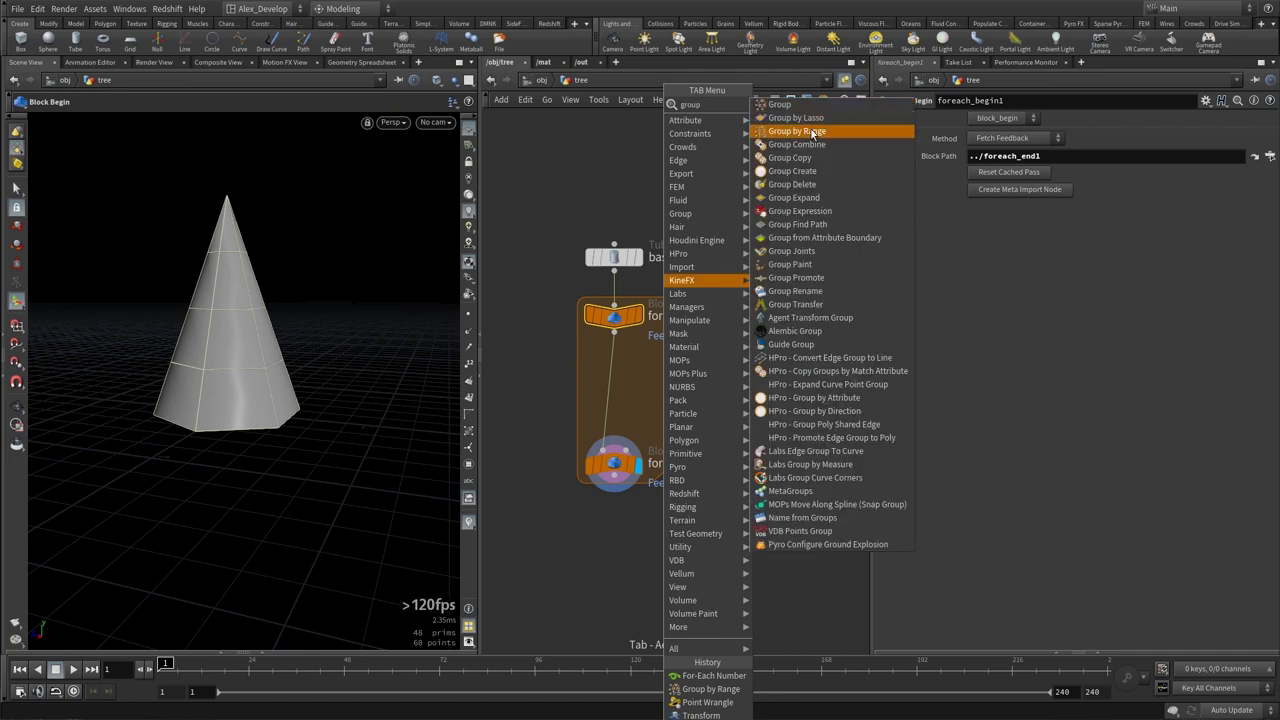
click(812, 131)
click(614, 375)
double_click(672, 375)
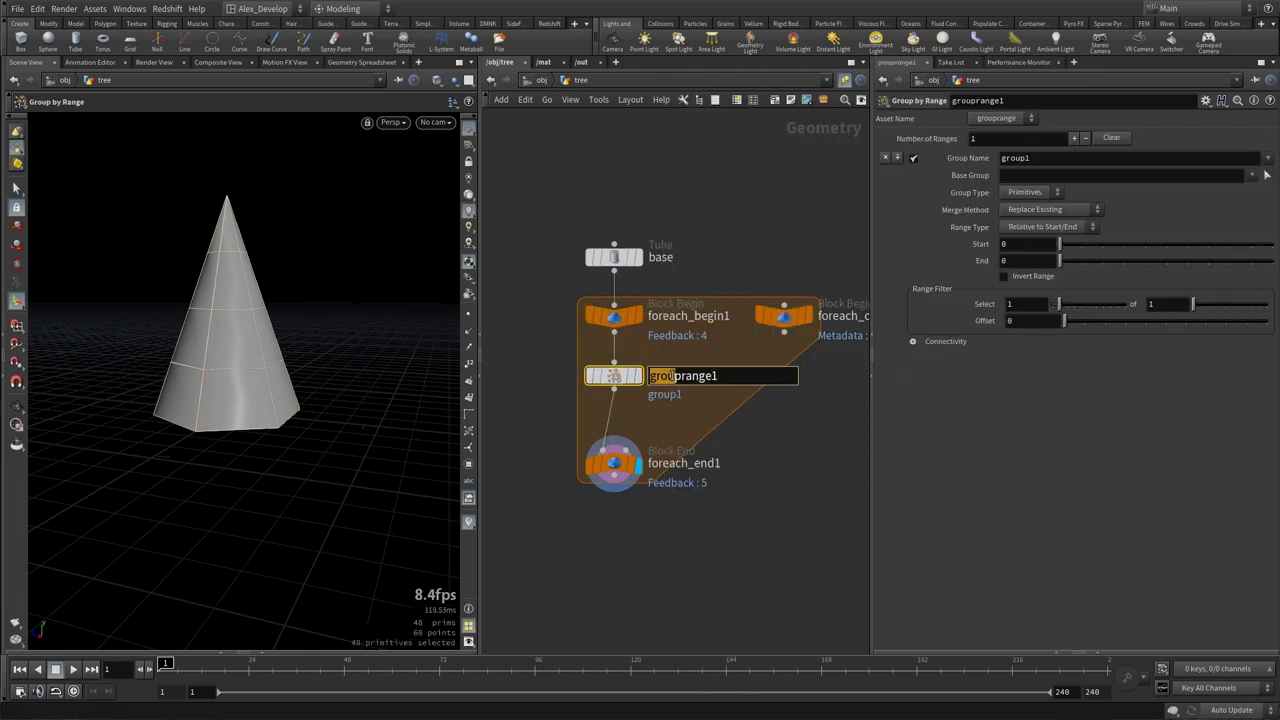
text(ring)
key(Return)
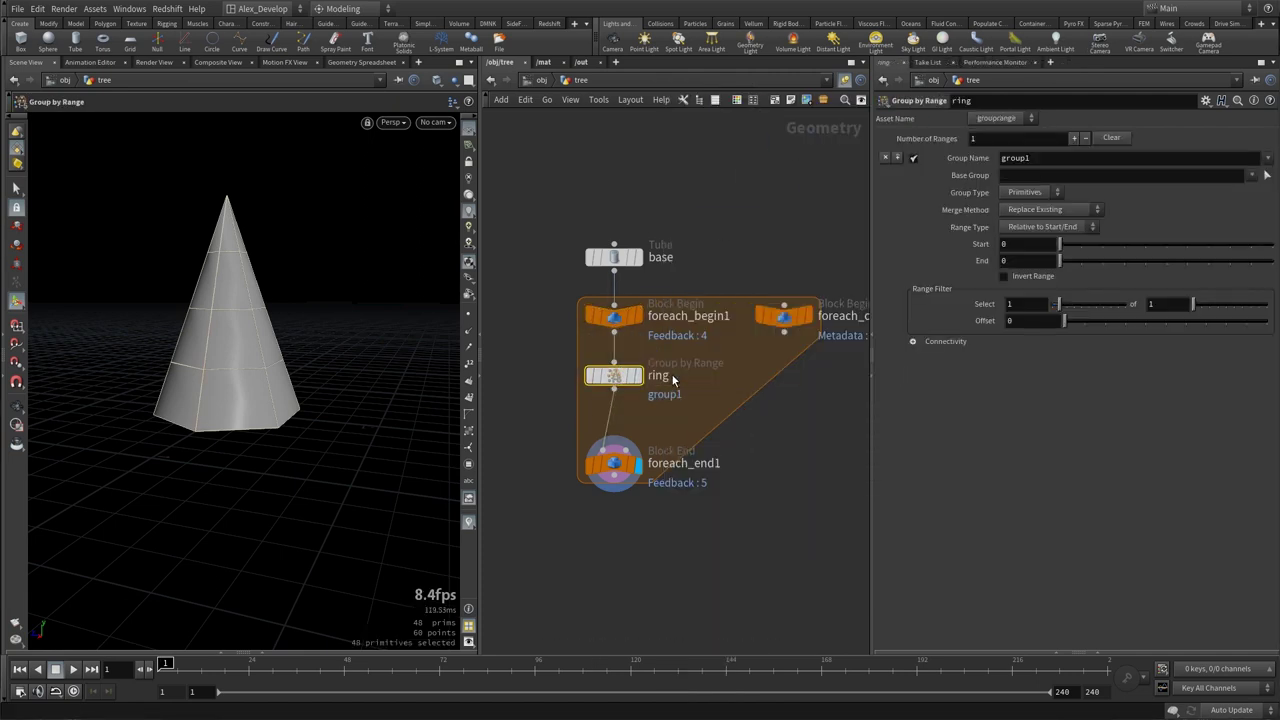
double_click(1030, 158)
text(ring)
key(Return)
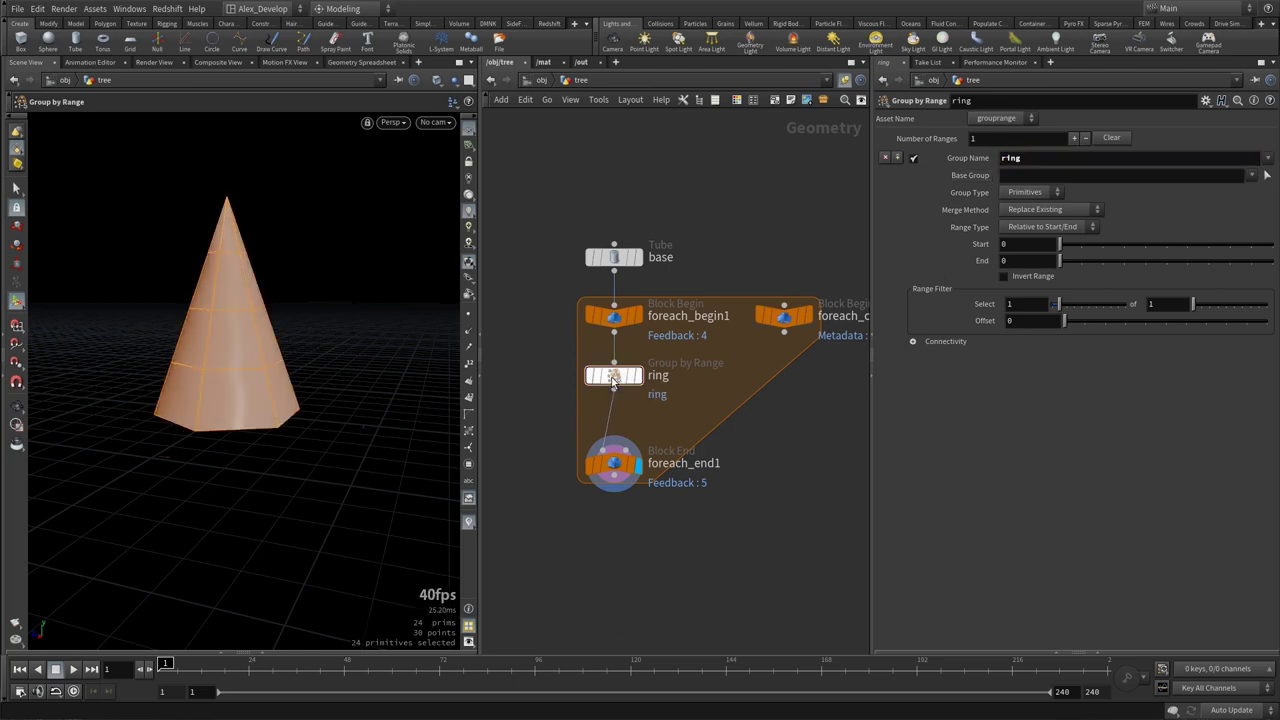
Group points by Start and Length, with Start = detail("../foreach_count1/", "iteration", 0).
click(1030, 192)
click(1036, 210)
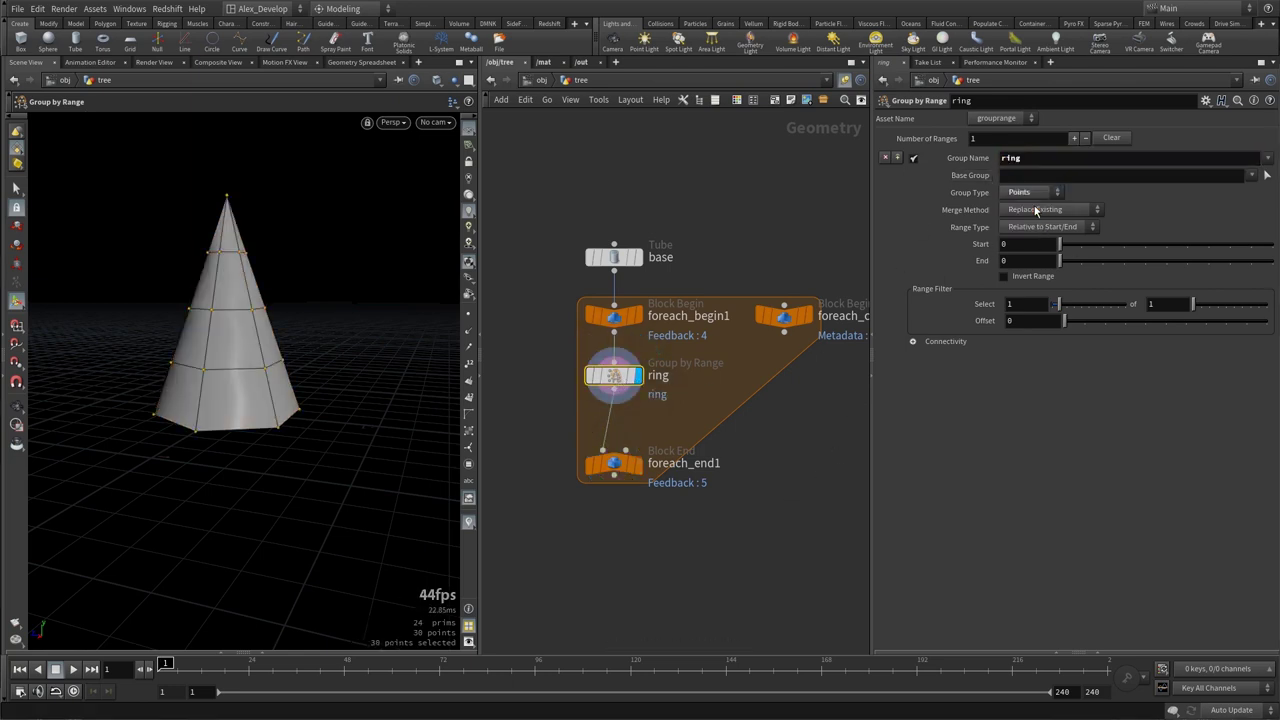
click(1089, 227)
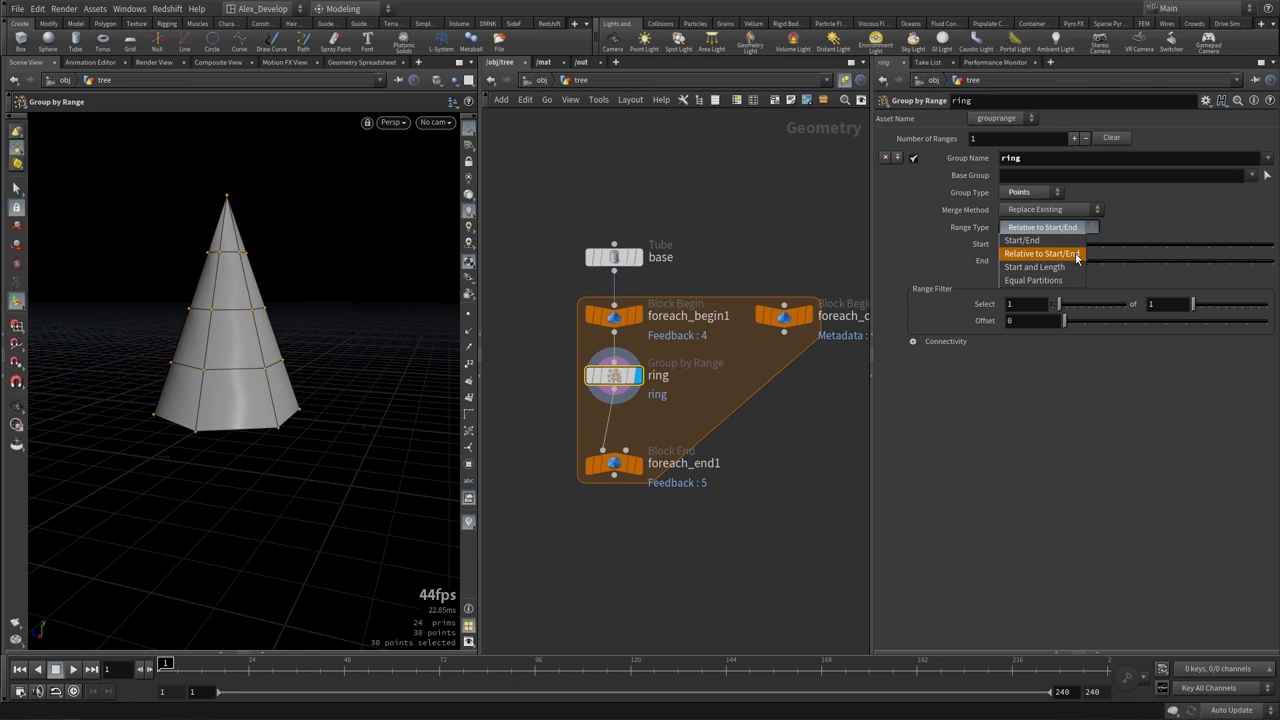
click(1066, 267)
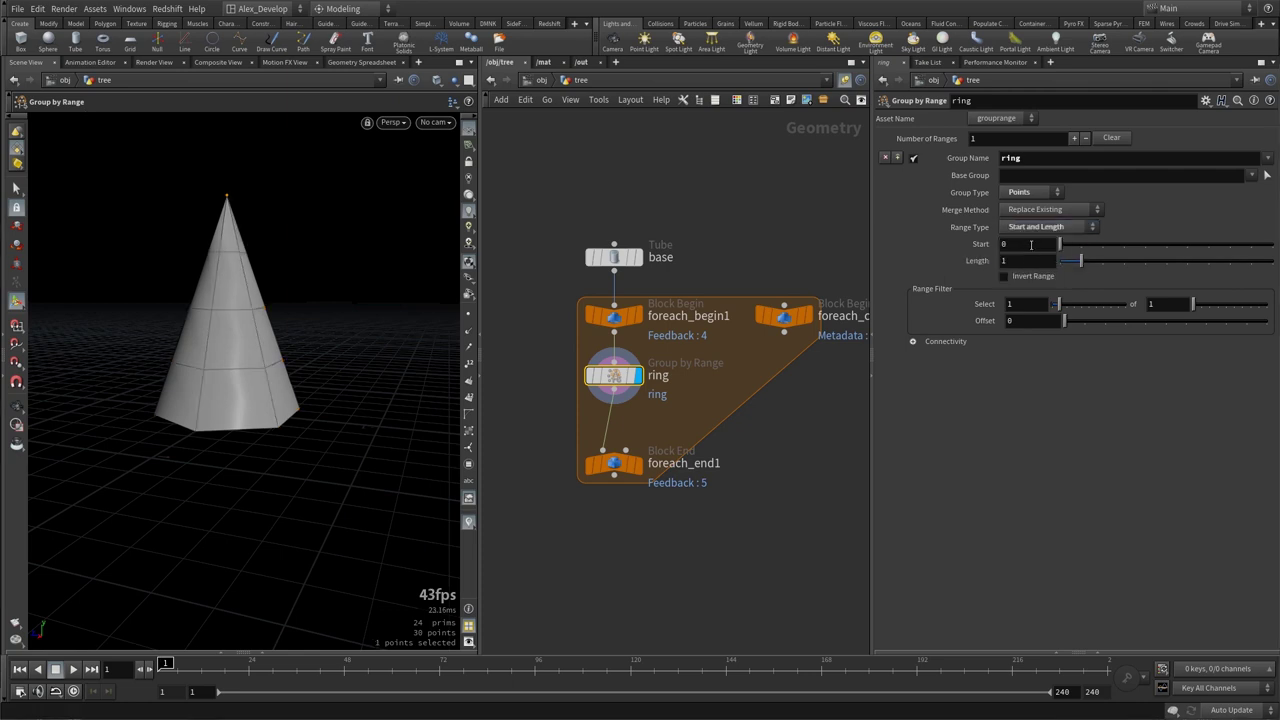
text(detail)
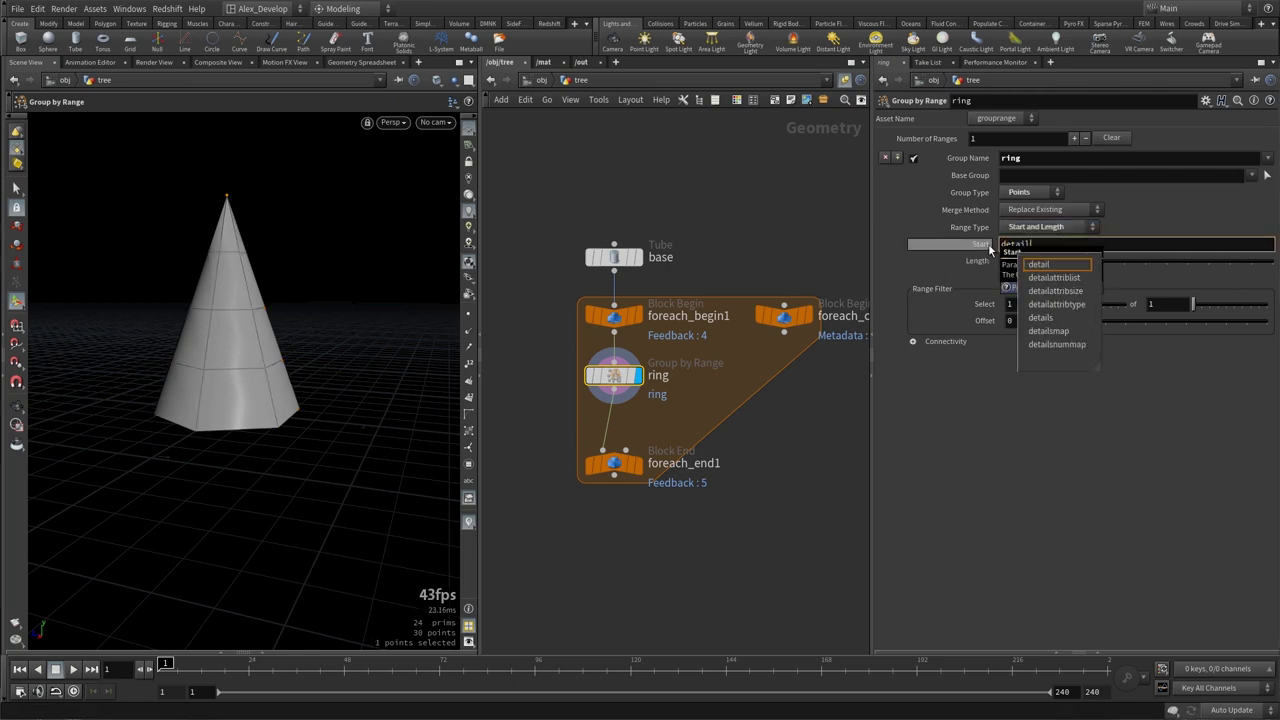
text(()
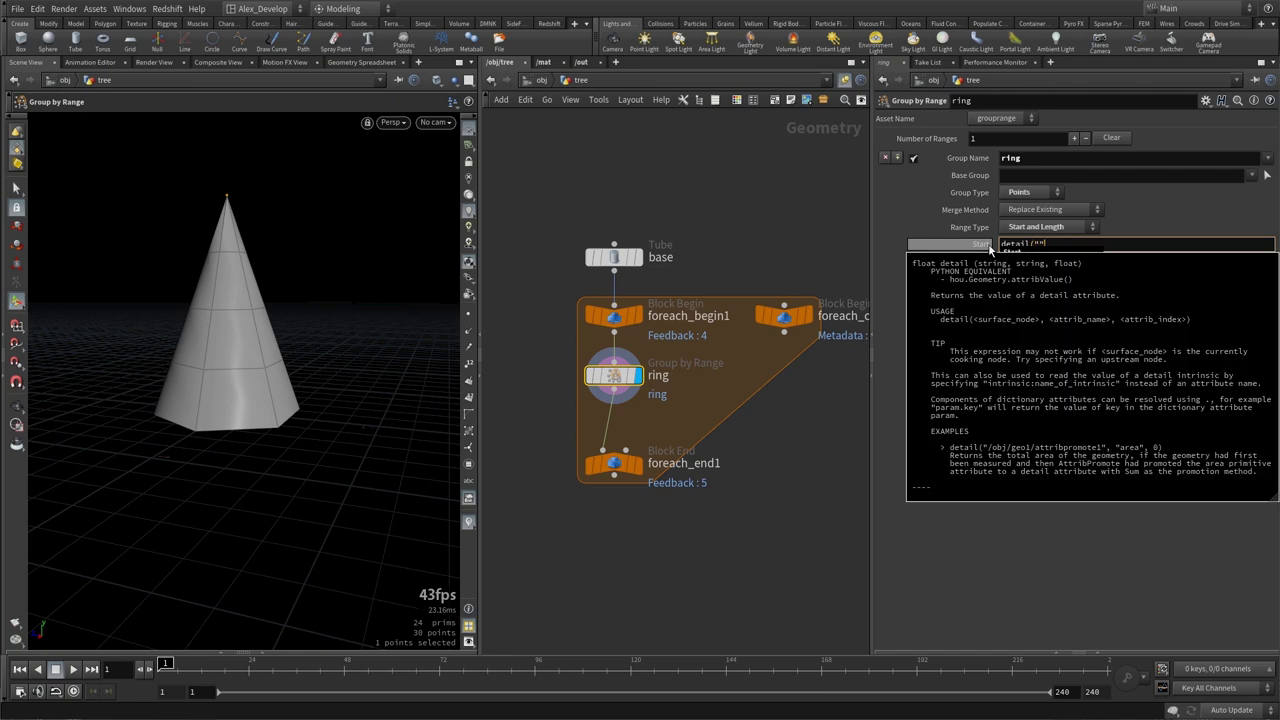
key(BackSpace)
text(../f)
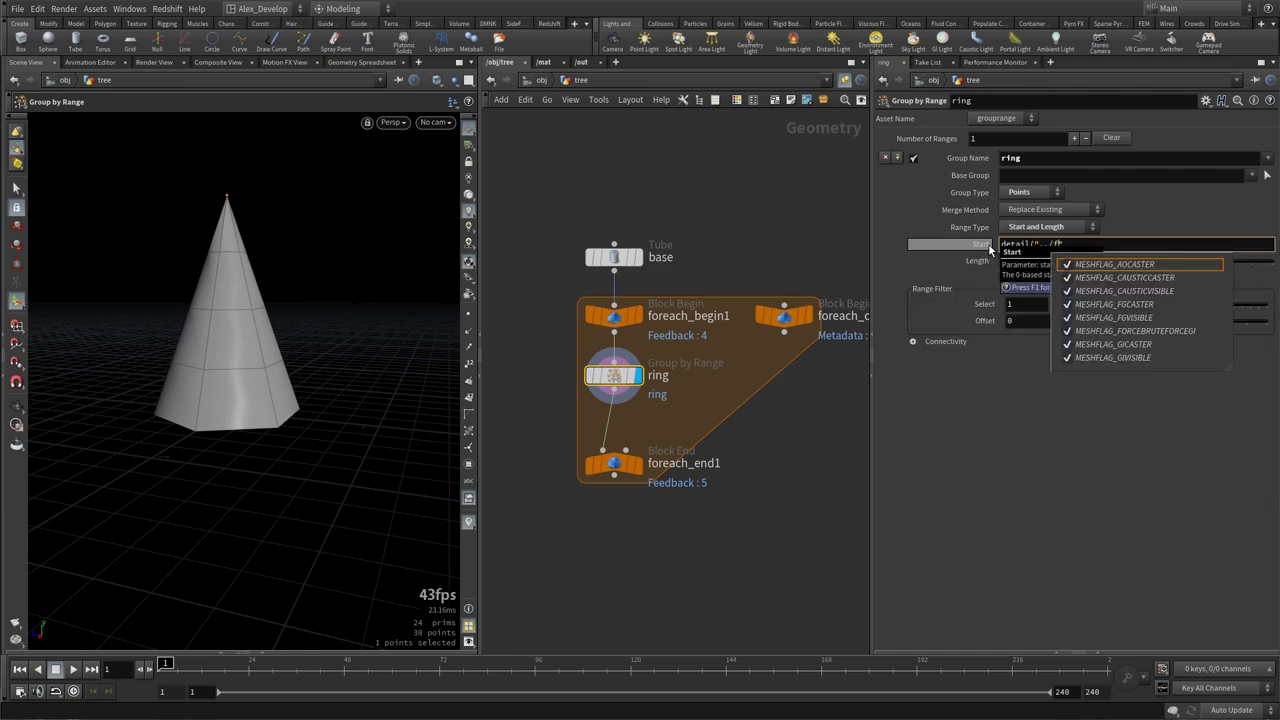
text(oreach_count1/")
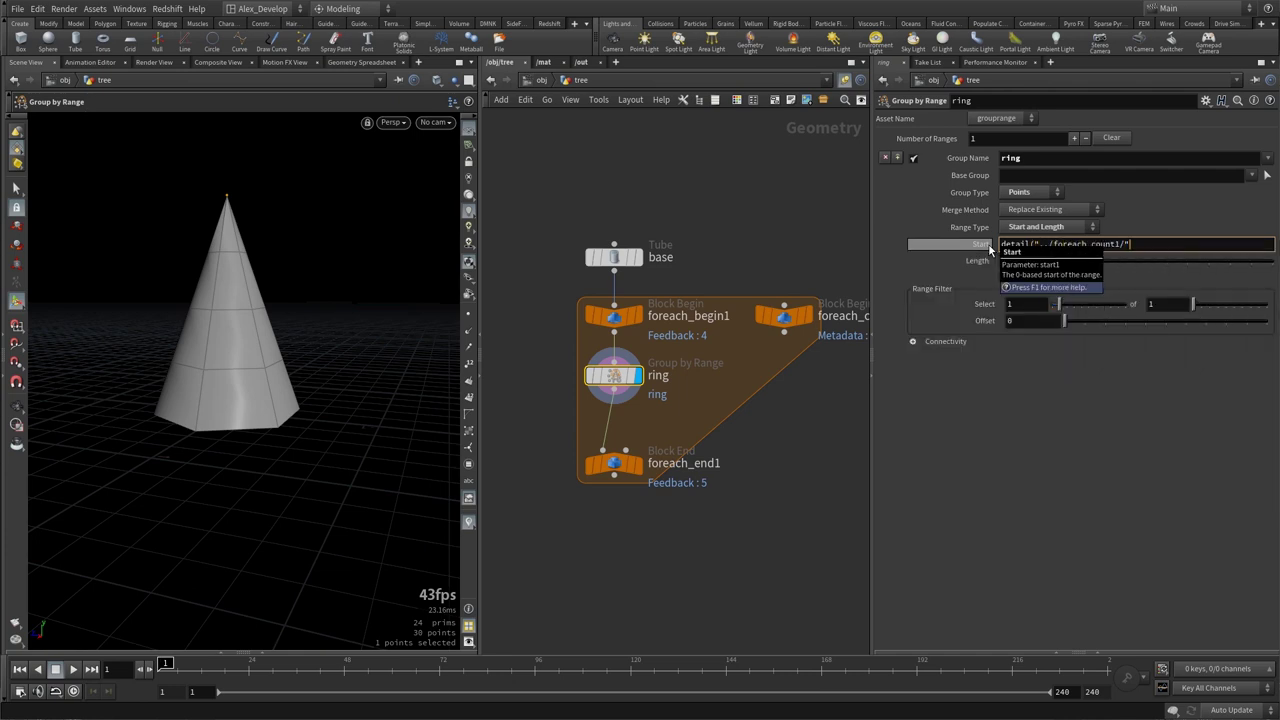
text(, "itera)
text(tion", 0)
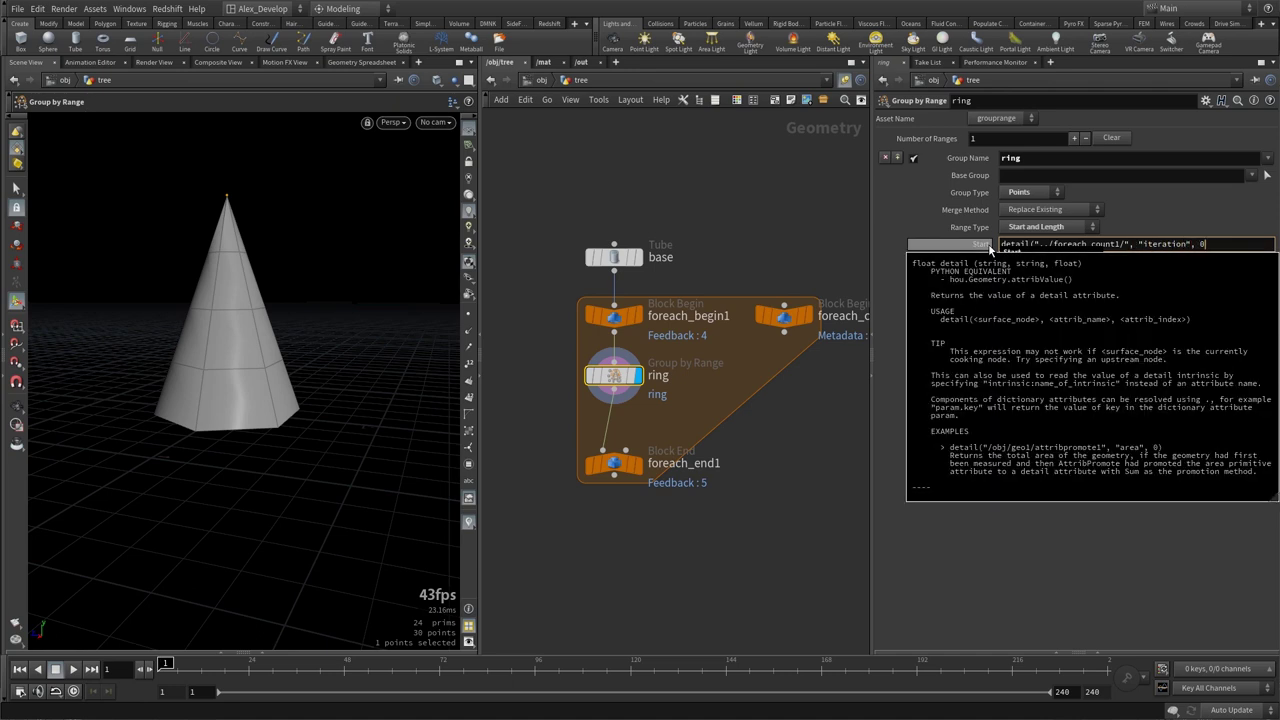
text())
key(Return)
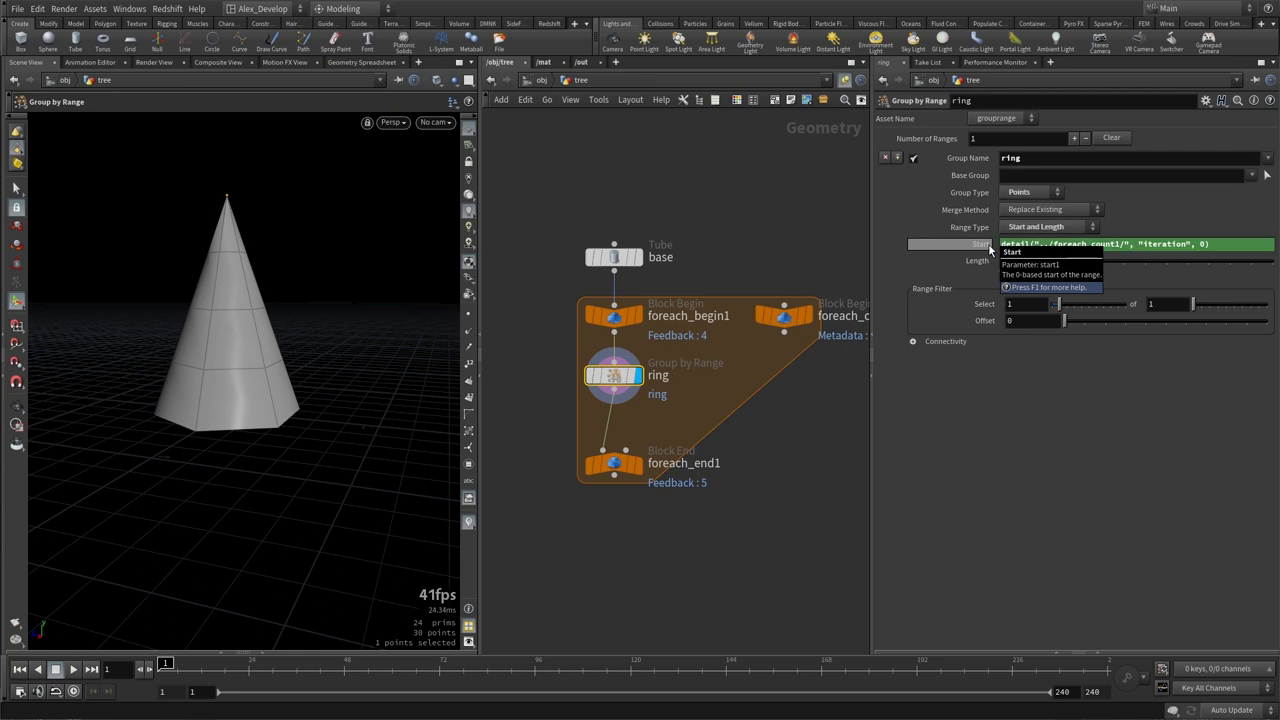
click(628, 257)
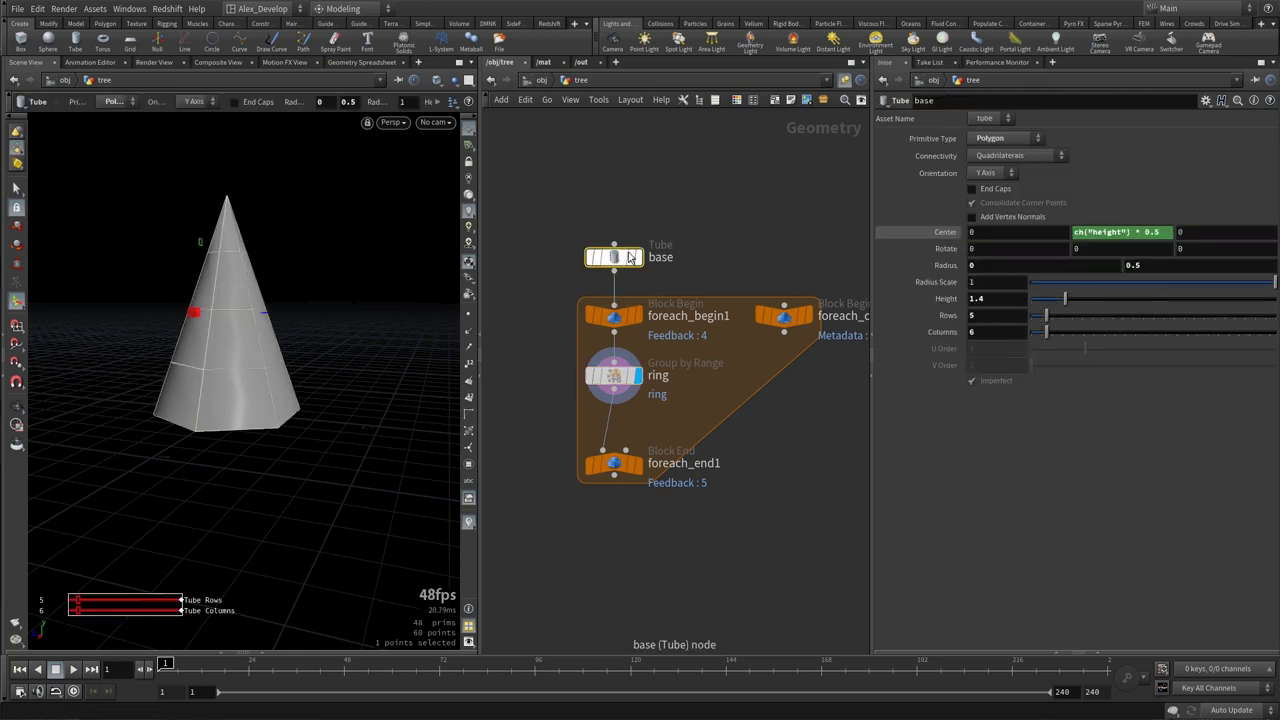
Multiply ring's Start by ch("../base/cols") and set Length to ch("../base/cols").
right_click(943, 333)
click(1005, 426)
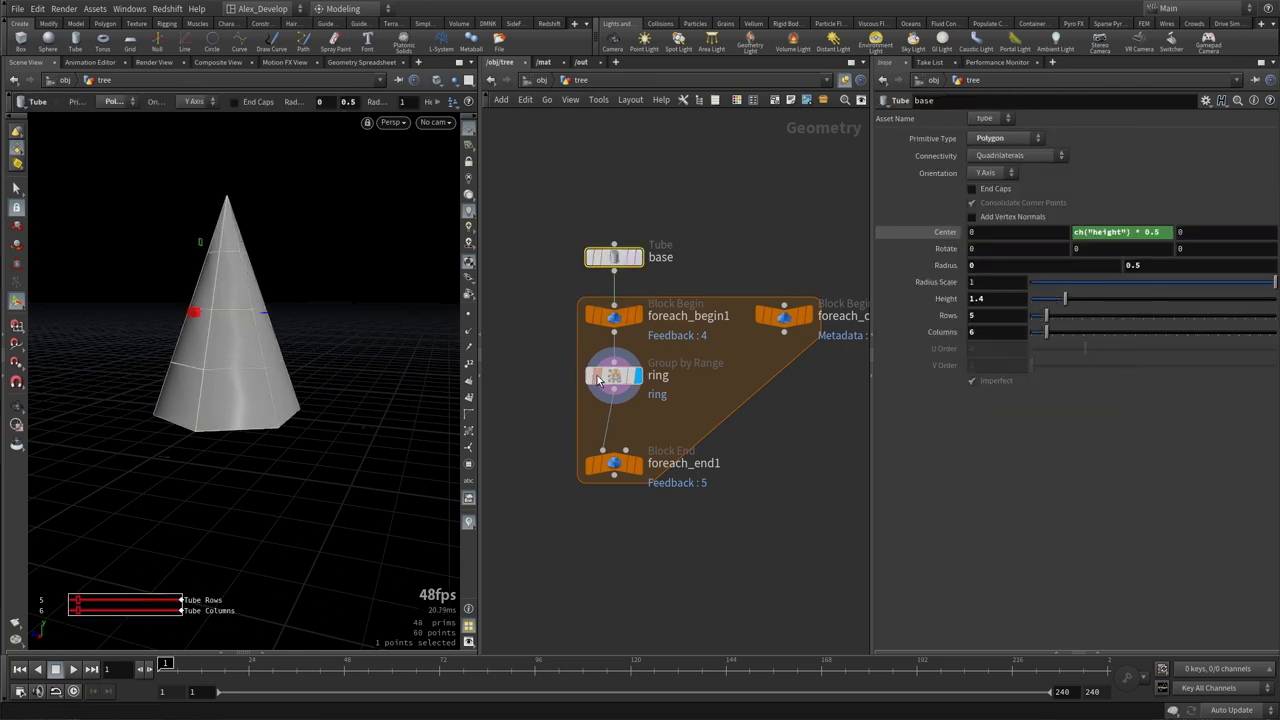
click(614, 375)
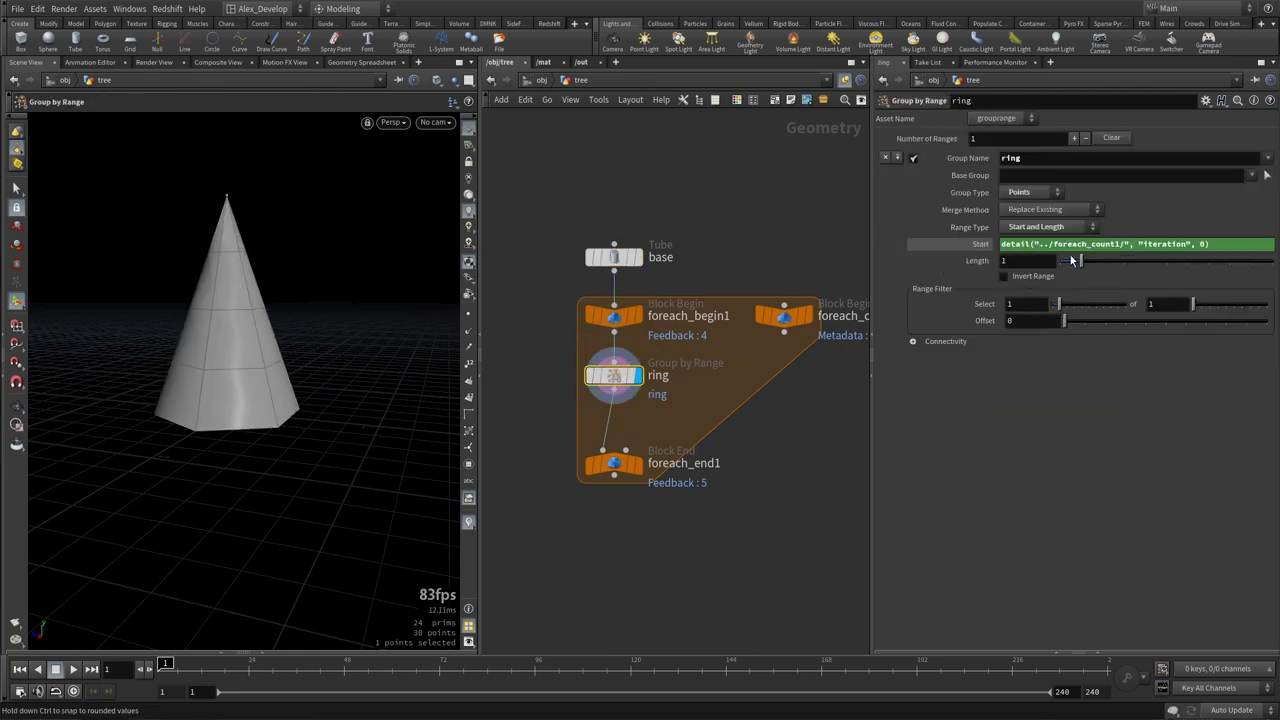
right_click(1237, 245)
click(1214, 370)
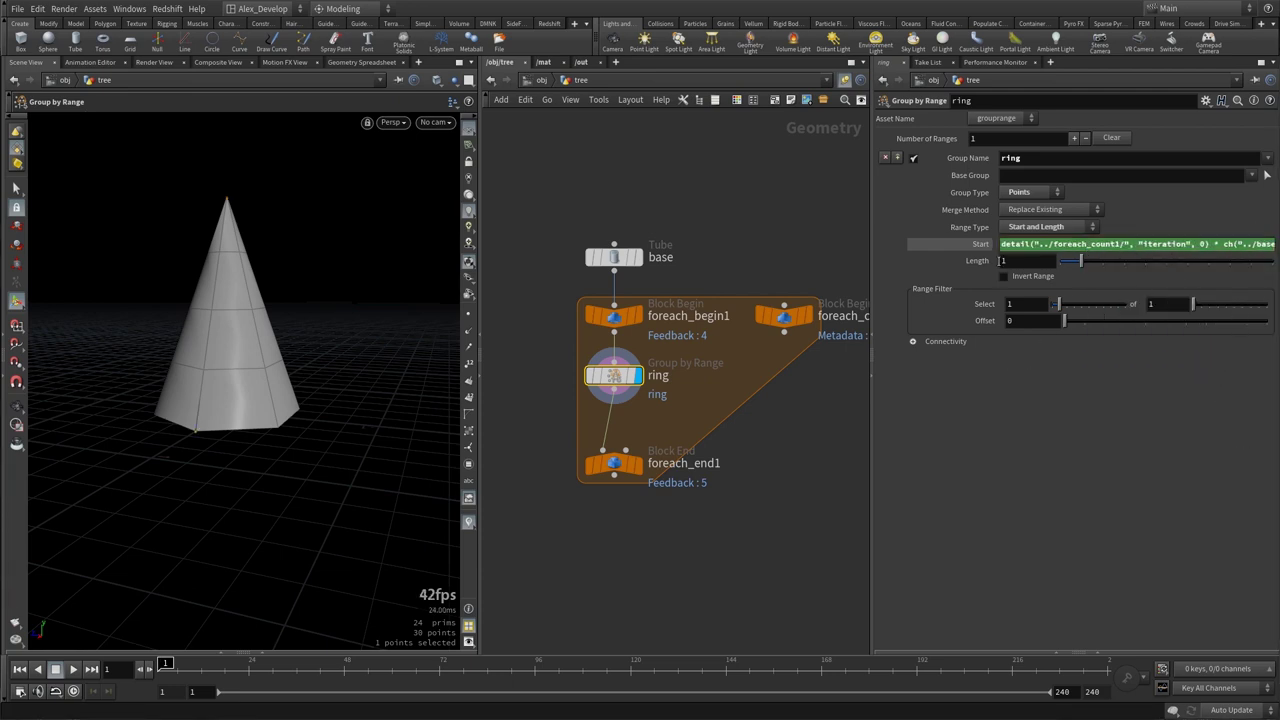
right_click(984, 264)
click(1040, 389)
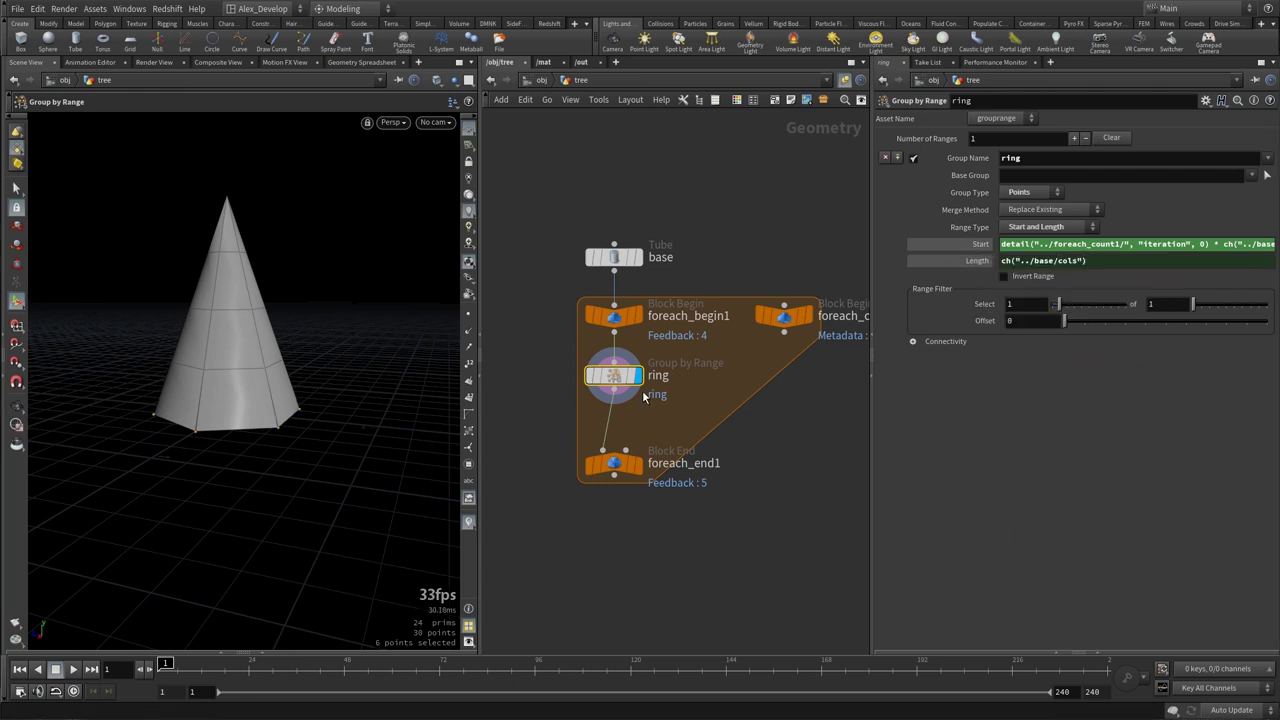
key(Escape)
mouse_move(246, 371)
mouse_down()
mouse_move(258, 380)
mouse_move(242, 382)
mouse_up()
drag(614, 463, 614, 493)
Insert a Transform named rotate below ring, limited to the ring group.
key(Tab)
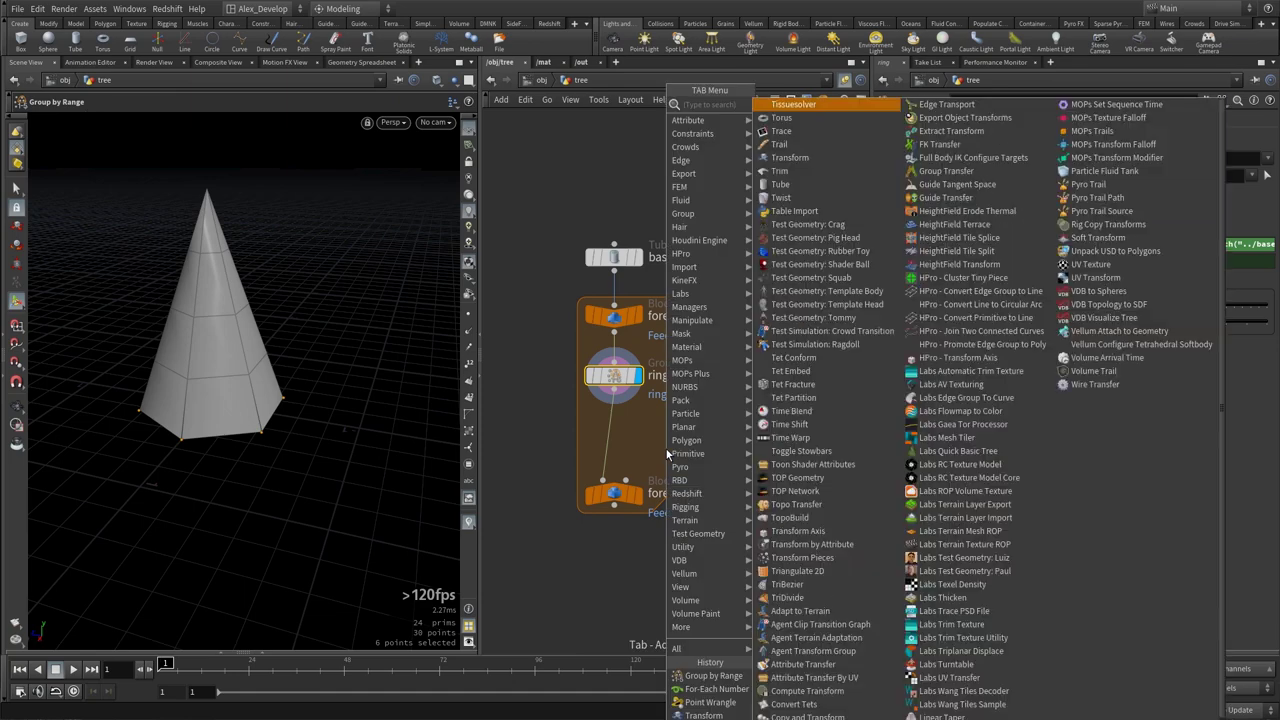
click(800, 140)
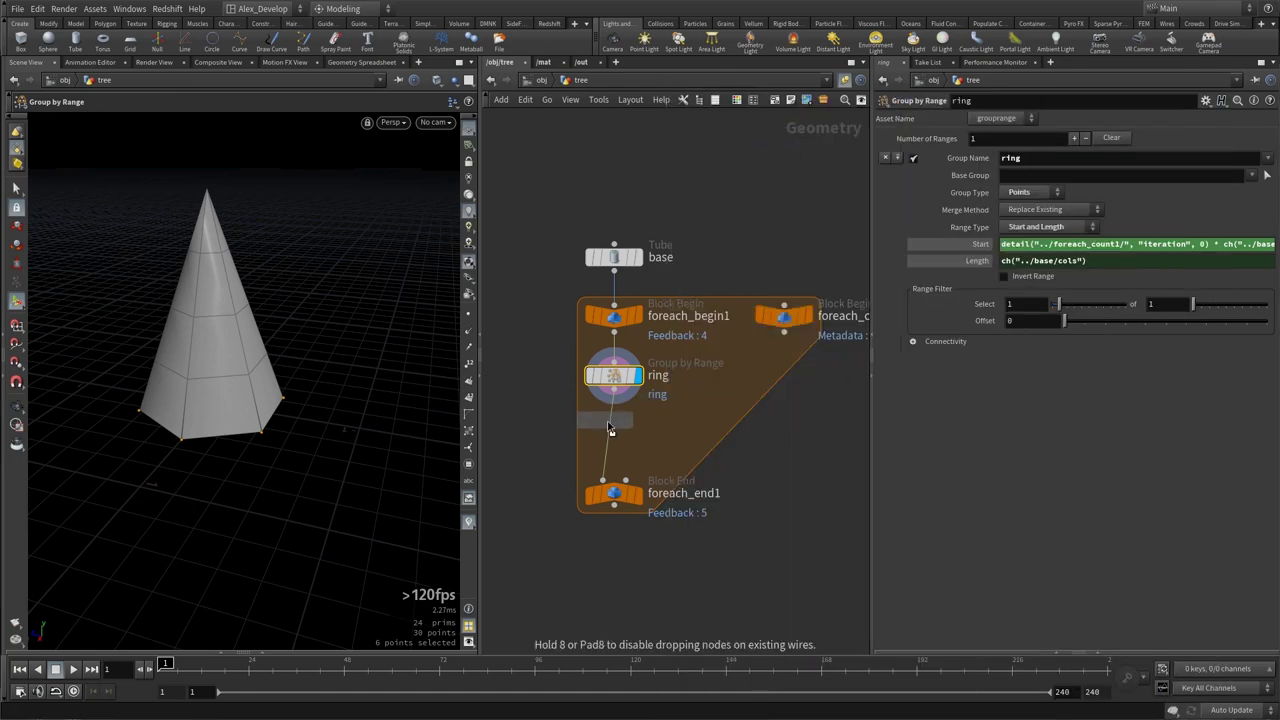
click(610, 428)
double_click(699, 431)
double_click(699, 431)
text(r)
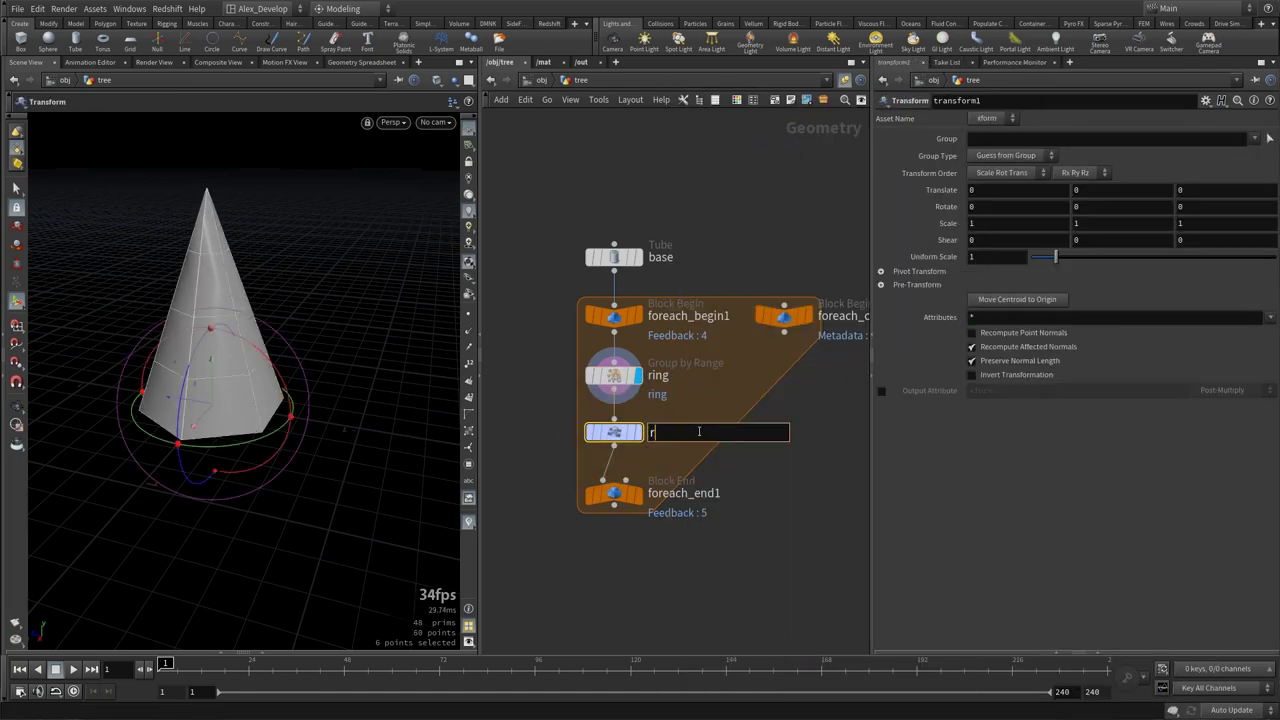
text(otate)
key(Return)
click(636, 432)
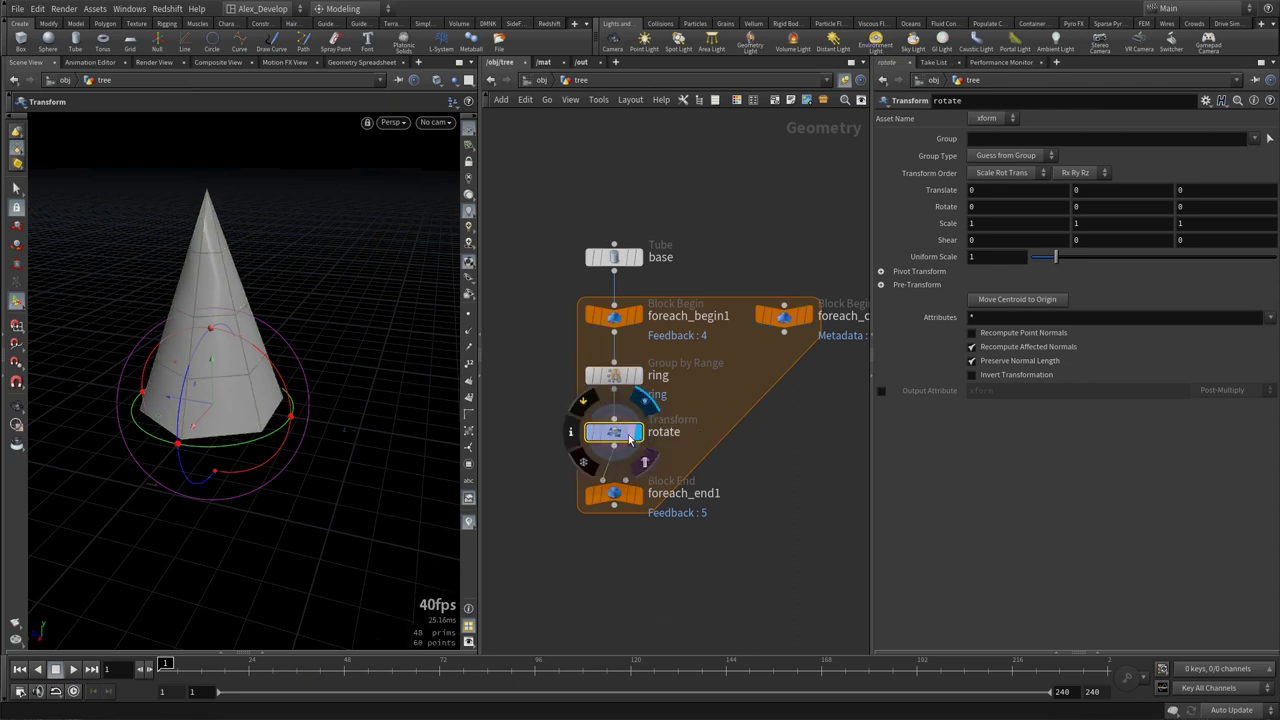
click(1256, 138)
click(1236, 169)
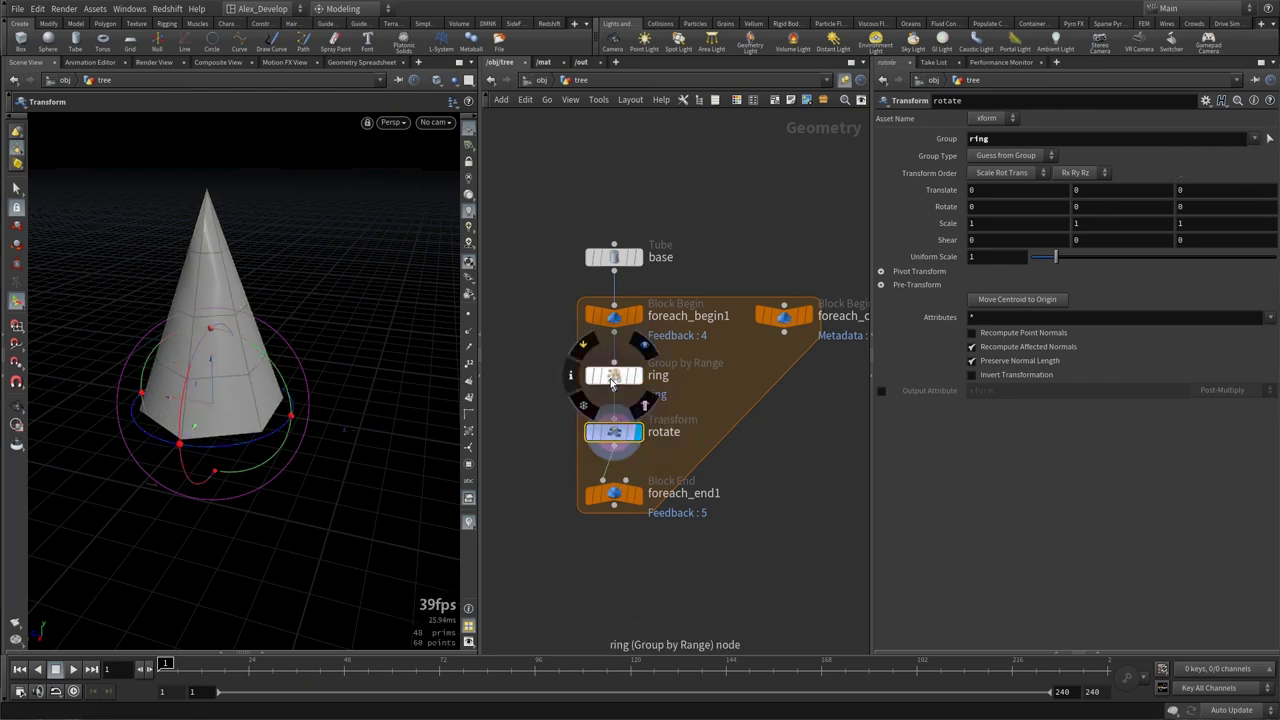
Set rotate's Rotate Y to the iteration detail() times (180 / ch("../base/cols")).
click(613, 375)
drag(1211, 244, 819, 230)
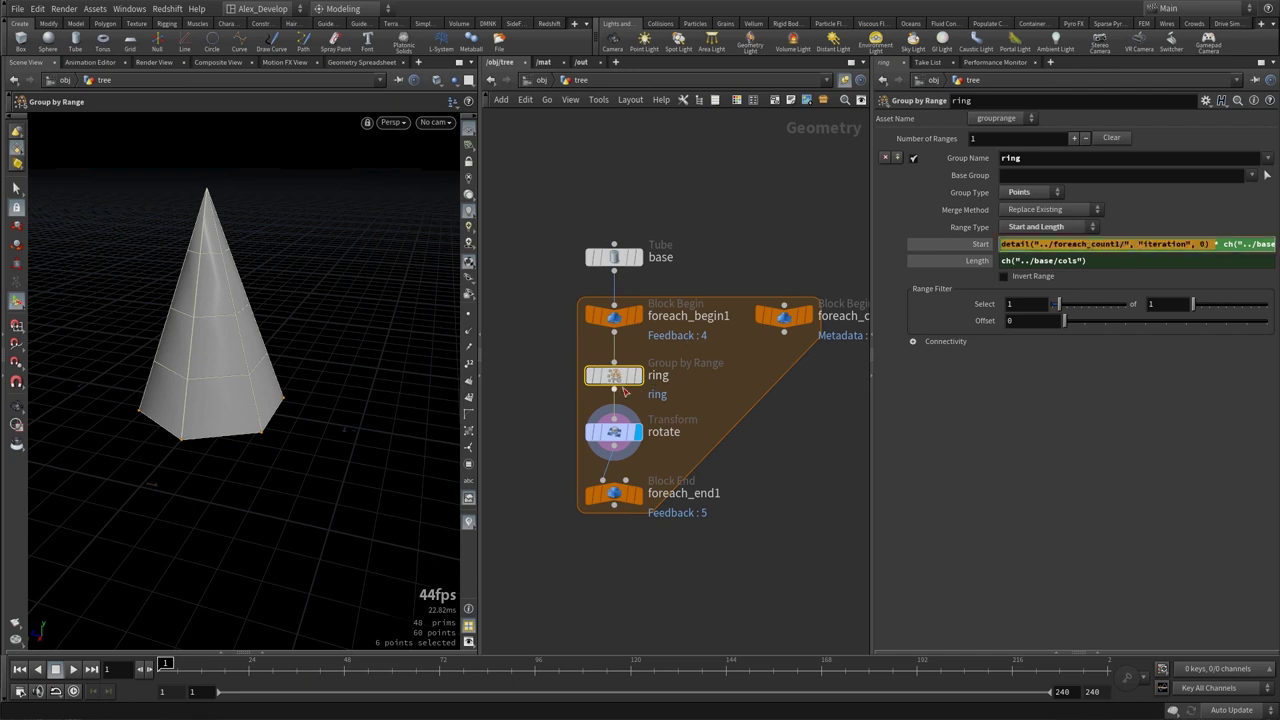
click(613, 431)
click(1101, 206)
key(ctrl+v)
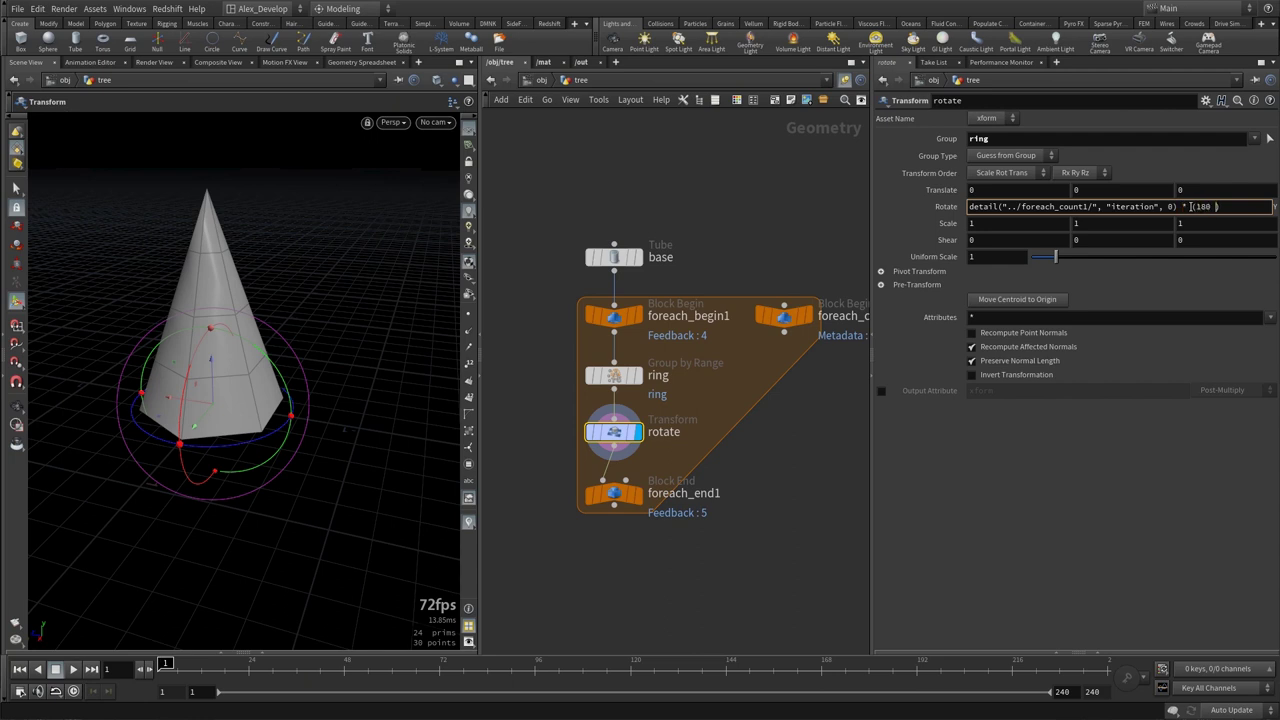
text(/)
right_click(1238, 206)
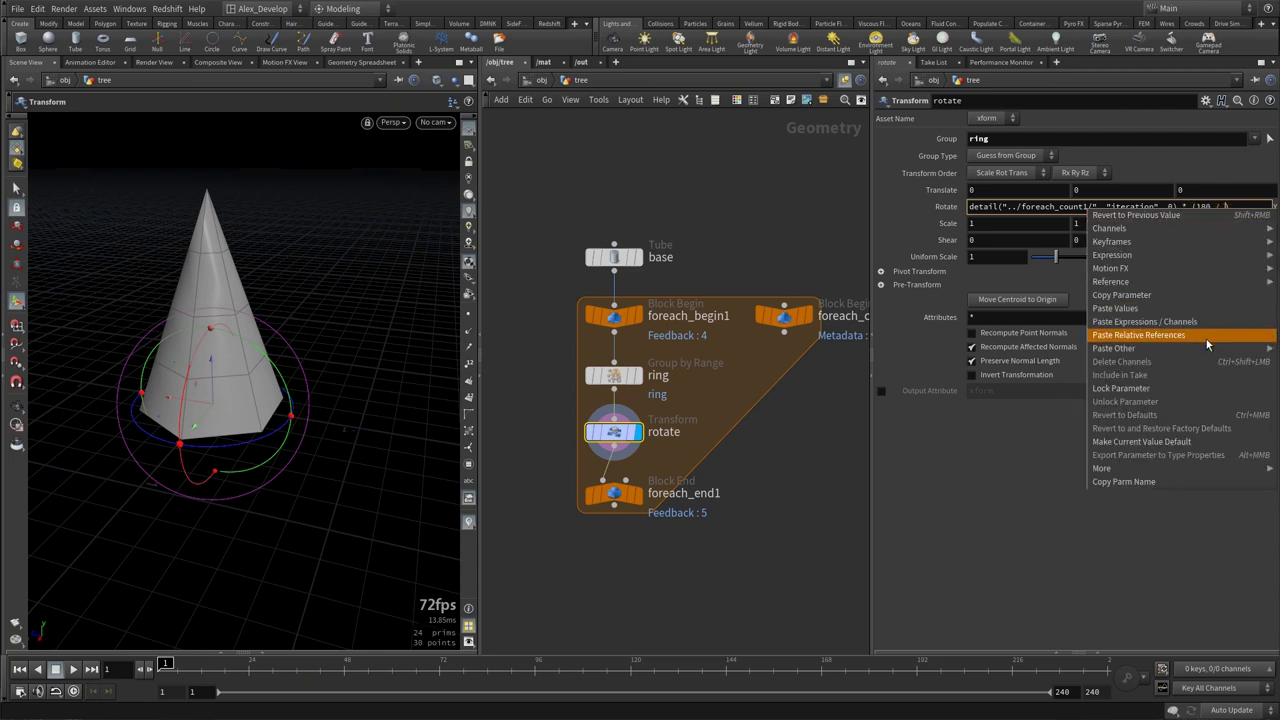
click(1206, 337)
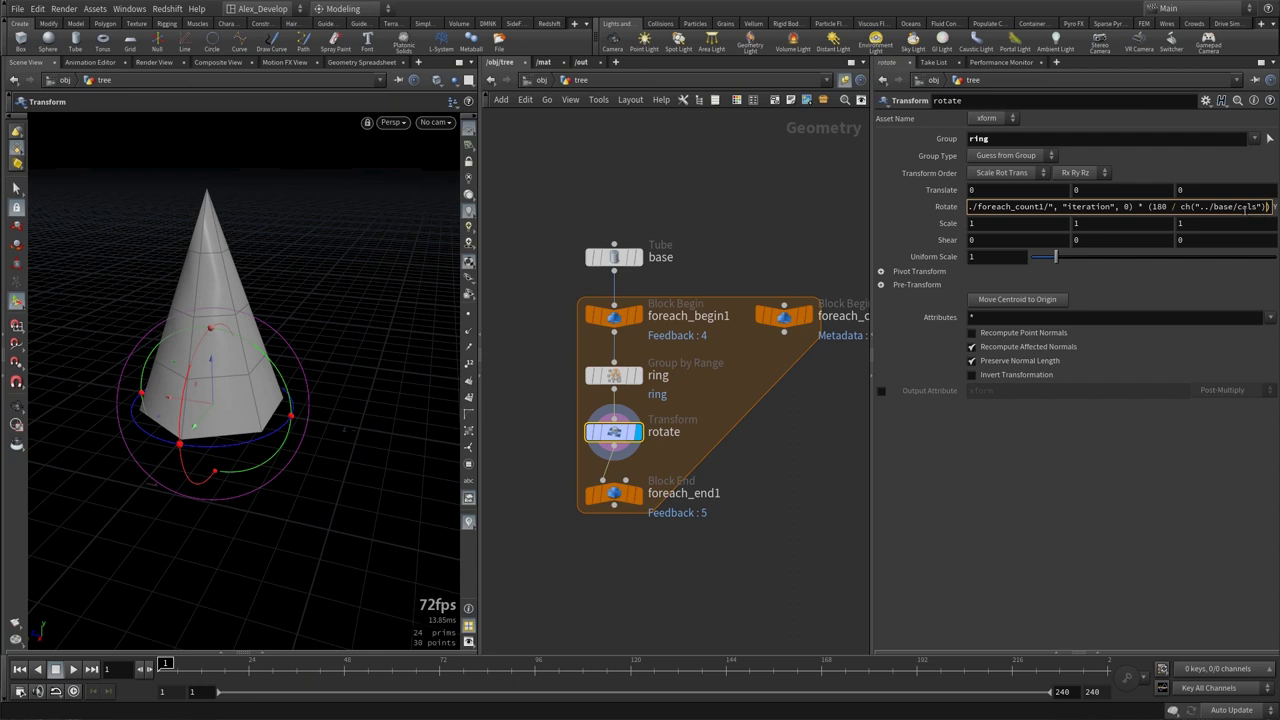
key(Return)
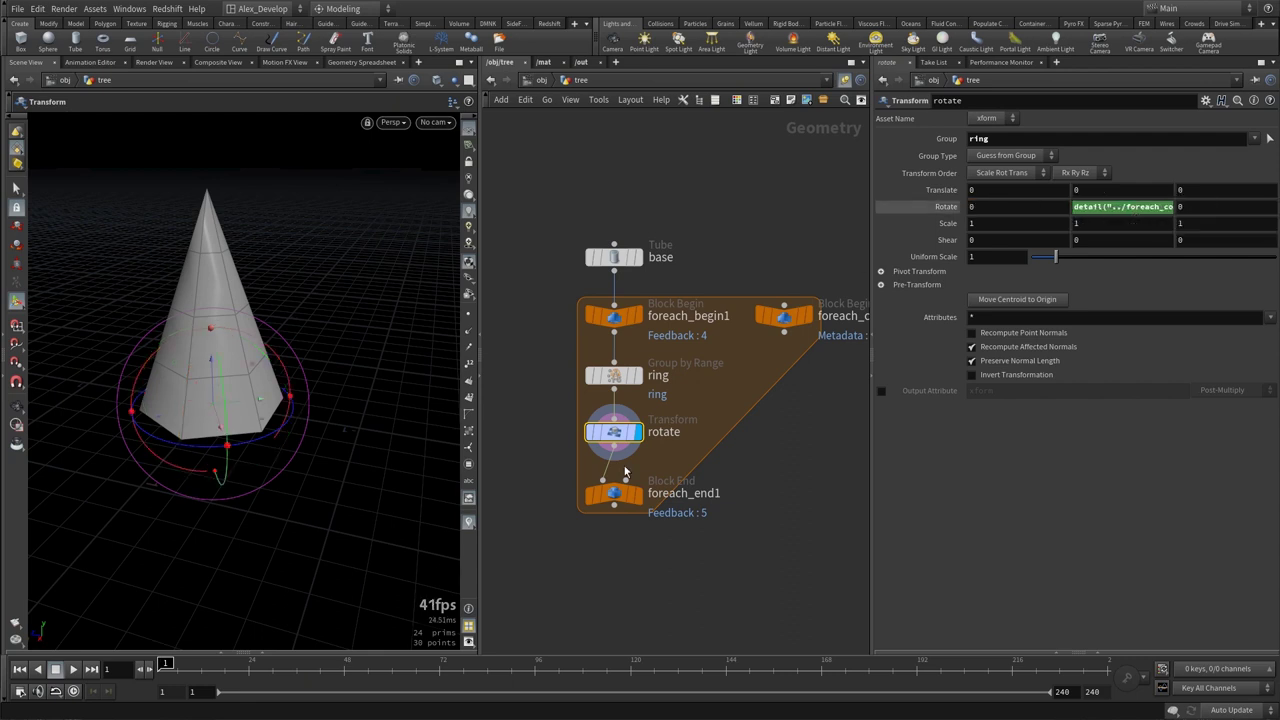
Display the loop output to check the twisted cone and recommit the Y rotation.
click(637, 493)
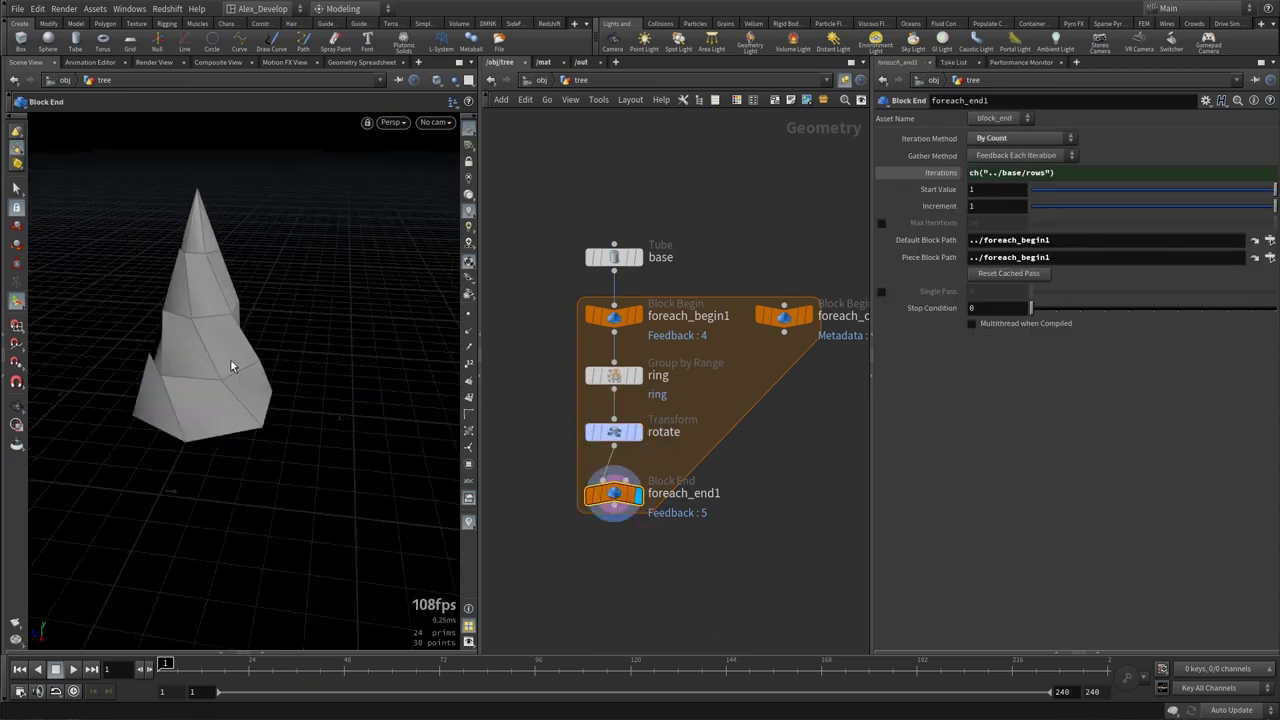
mouse_move(213, 394)
mouse_down()
mouse_move(251, 323)
mouse_move(214, 371)
mouse_up()
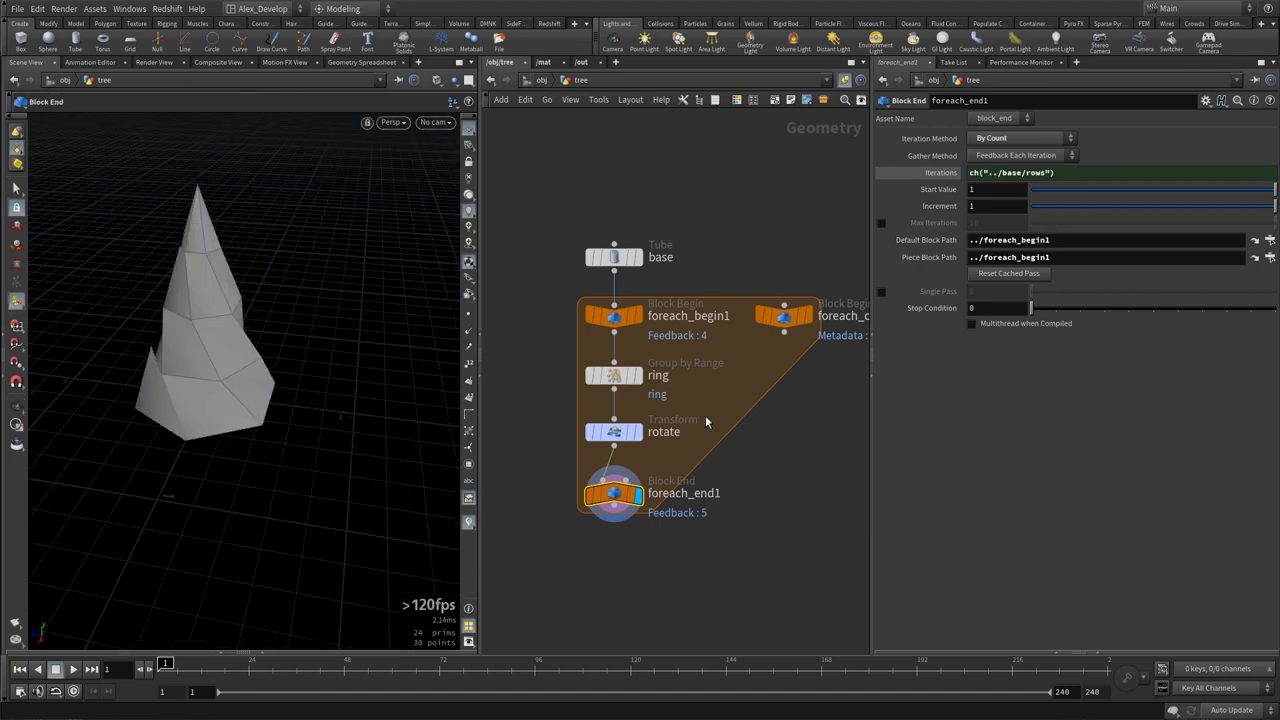
click(620, 440)
drag(1186, 207, 1204, 208)
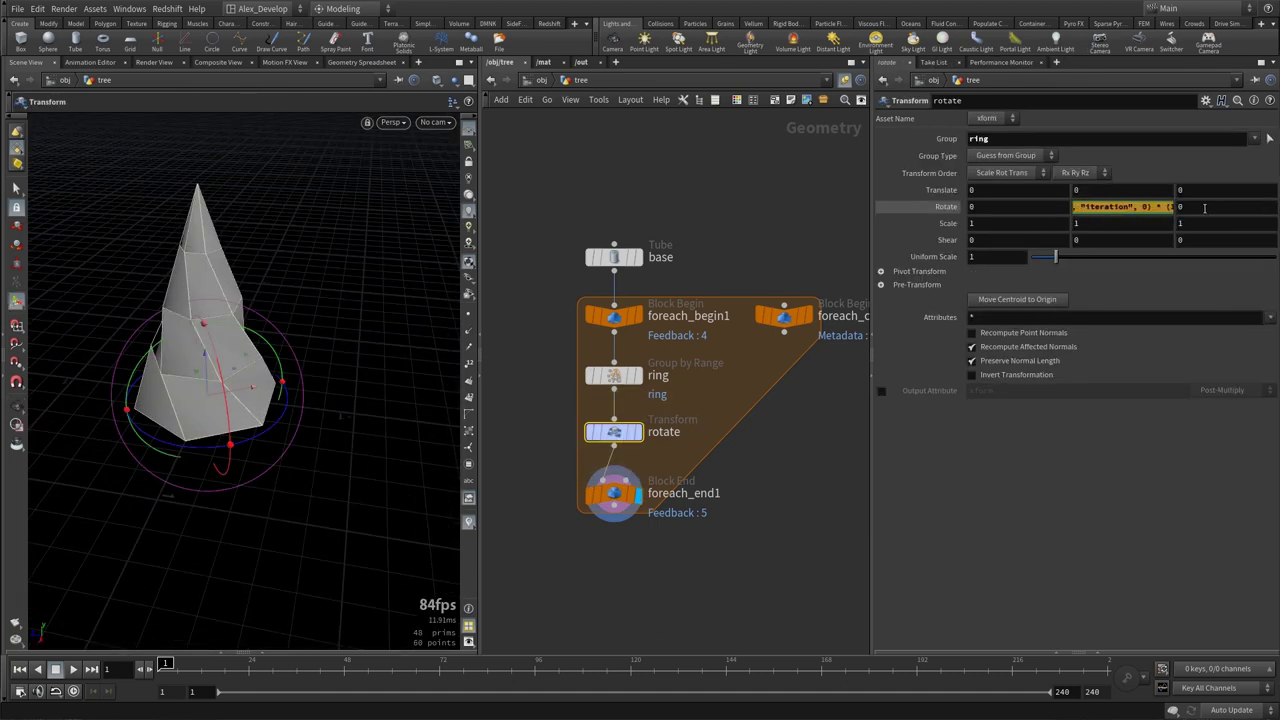
key(Return)
click(614, 493)
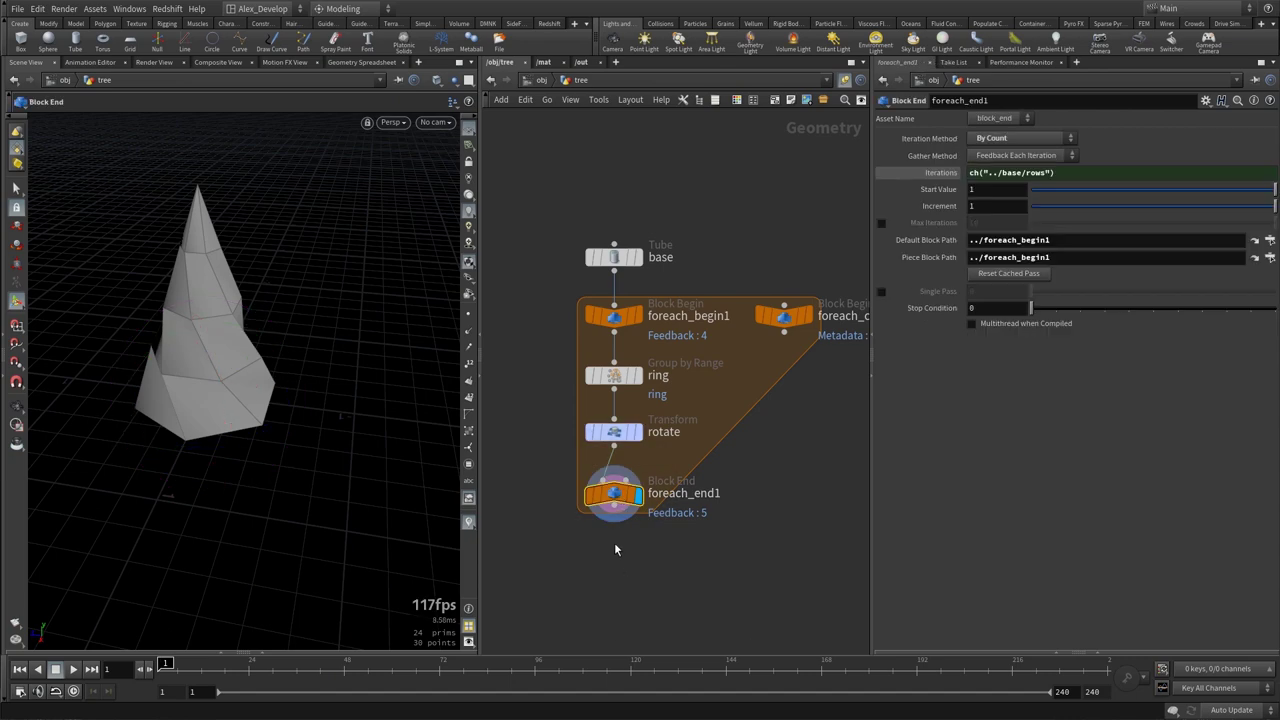
key(Tab)
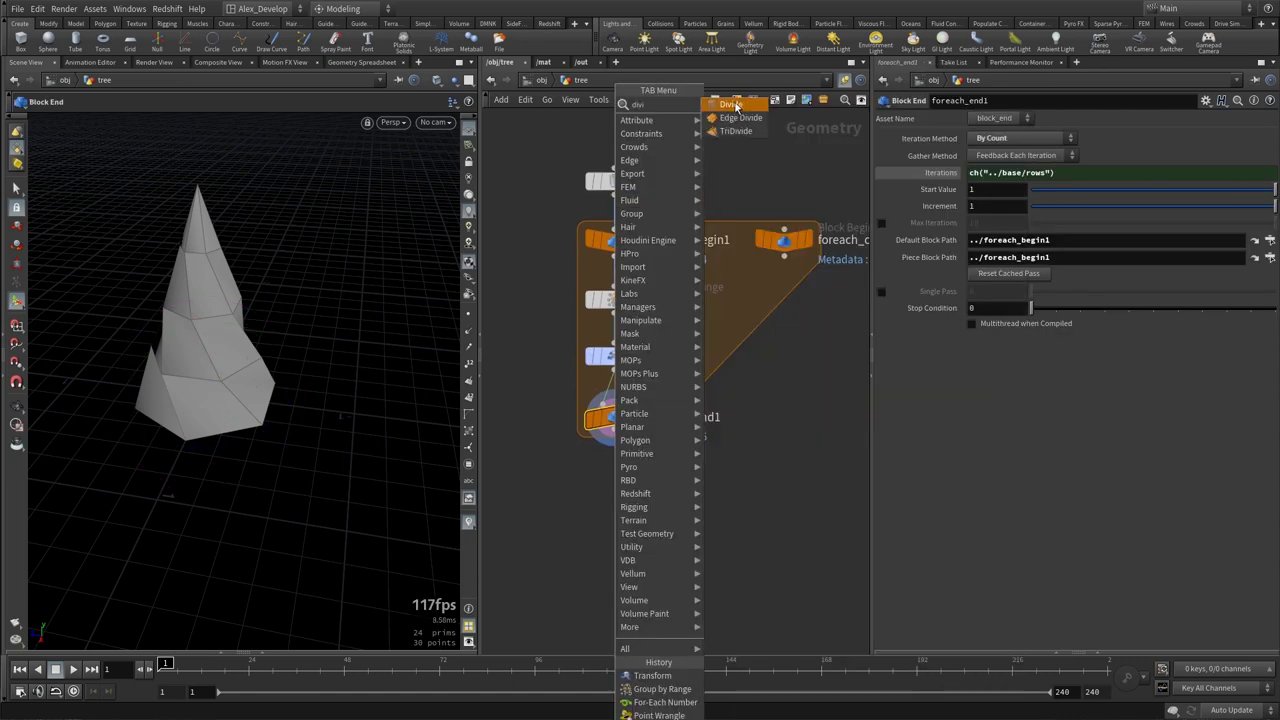
Add a Divide node after the loop with sliver triangles avoided.
key(Escape)
click(615, 495)
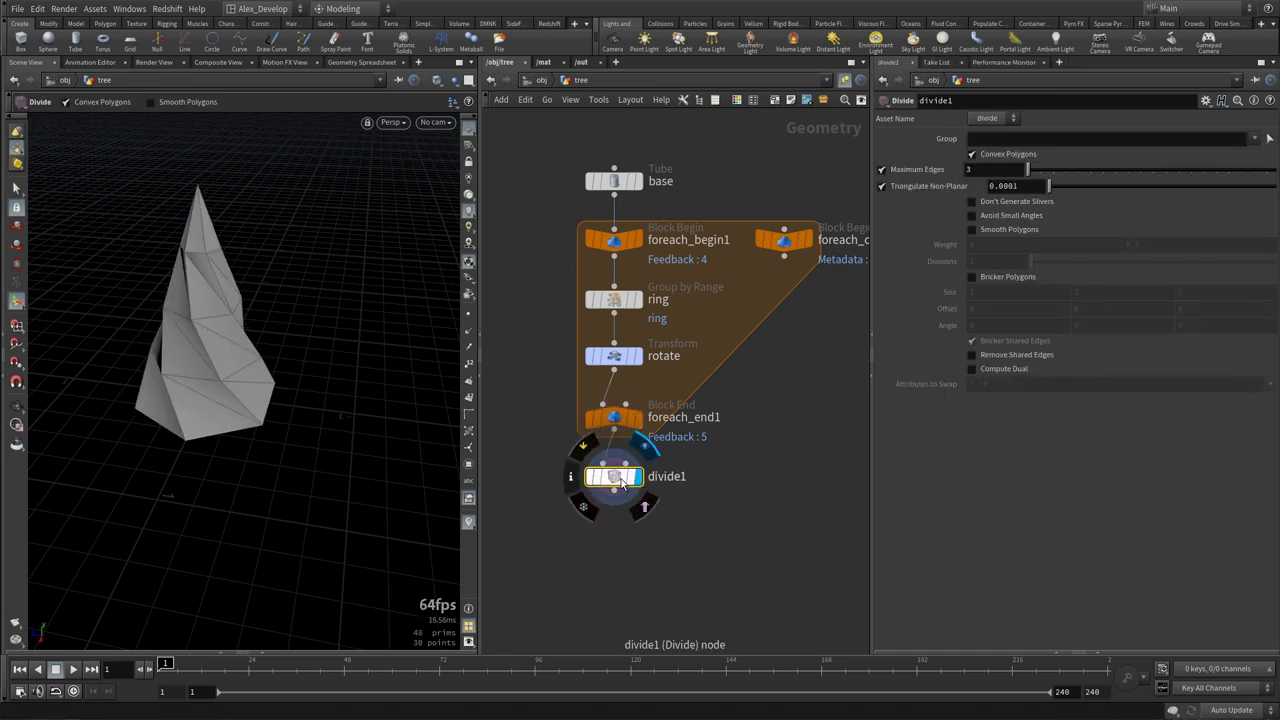
click(1002, 203)
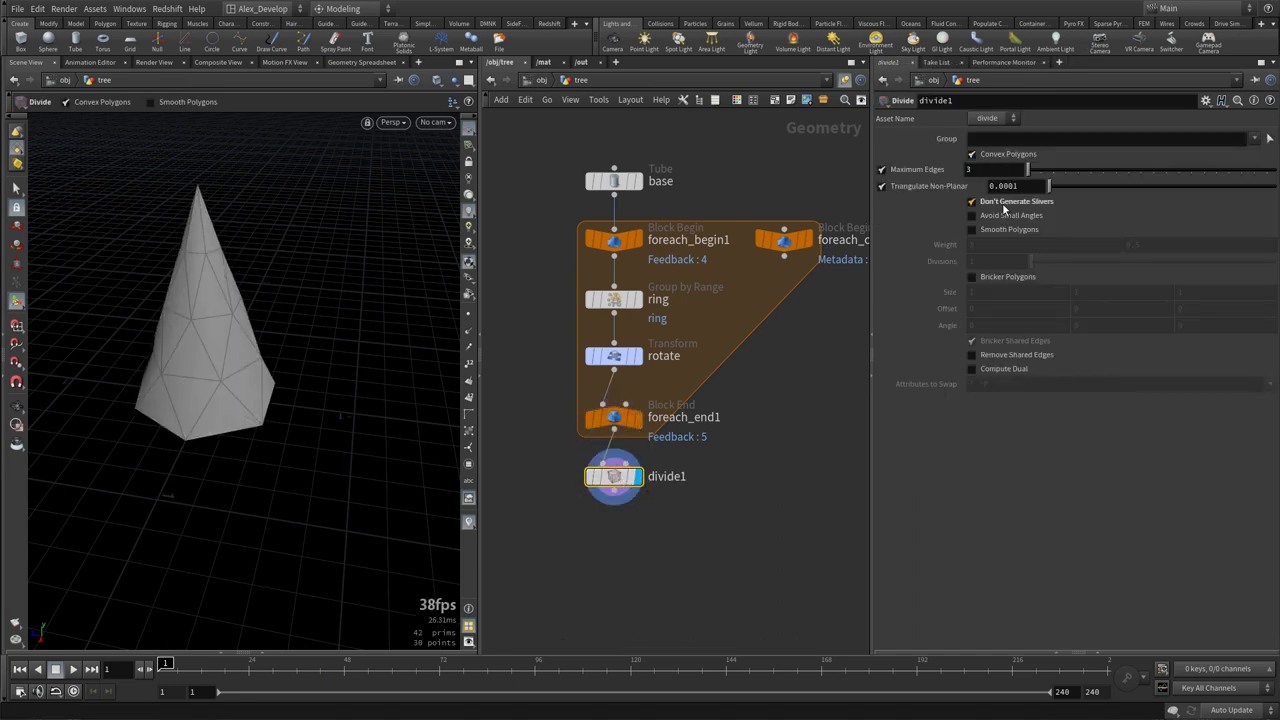
mouse_move(225, 290)
mouse_down()
mouse_move(260, 278)
mouse_move(250, 366)
mouse_up()
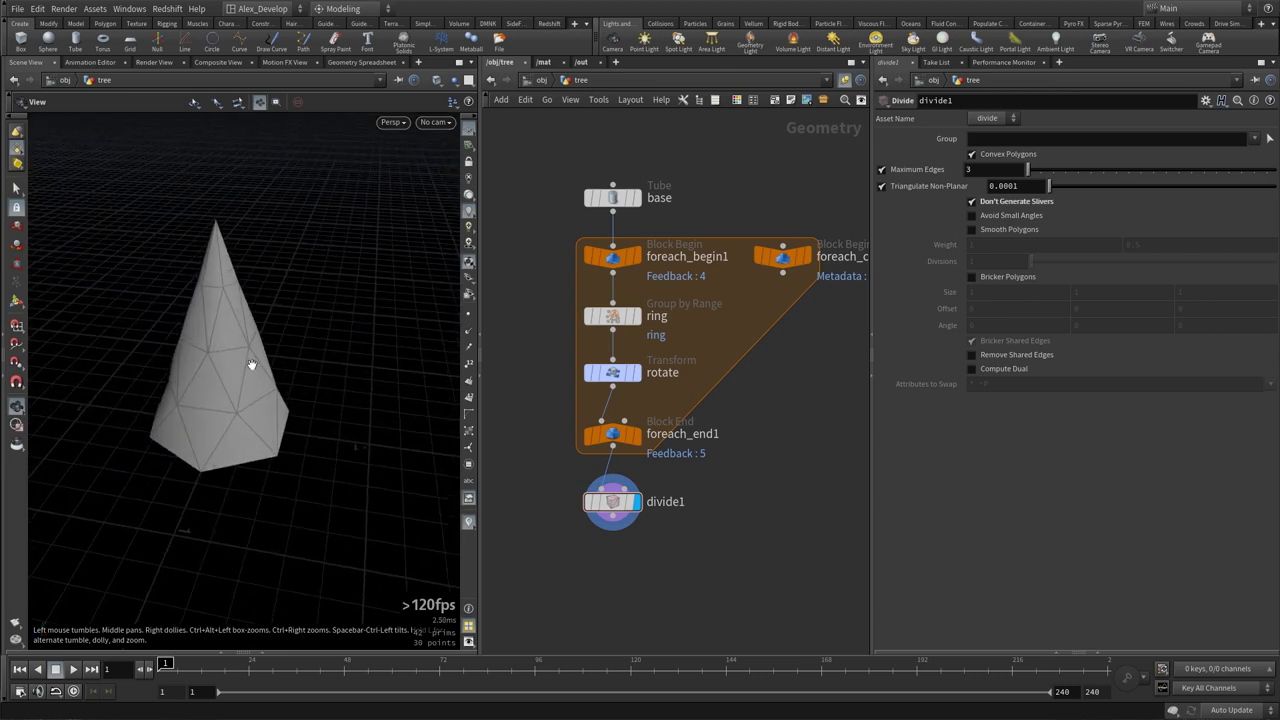
middle_drag(520, 585, 600, 480)
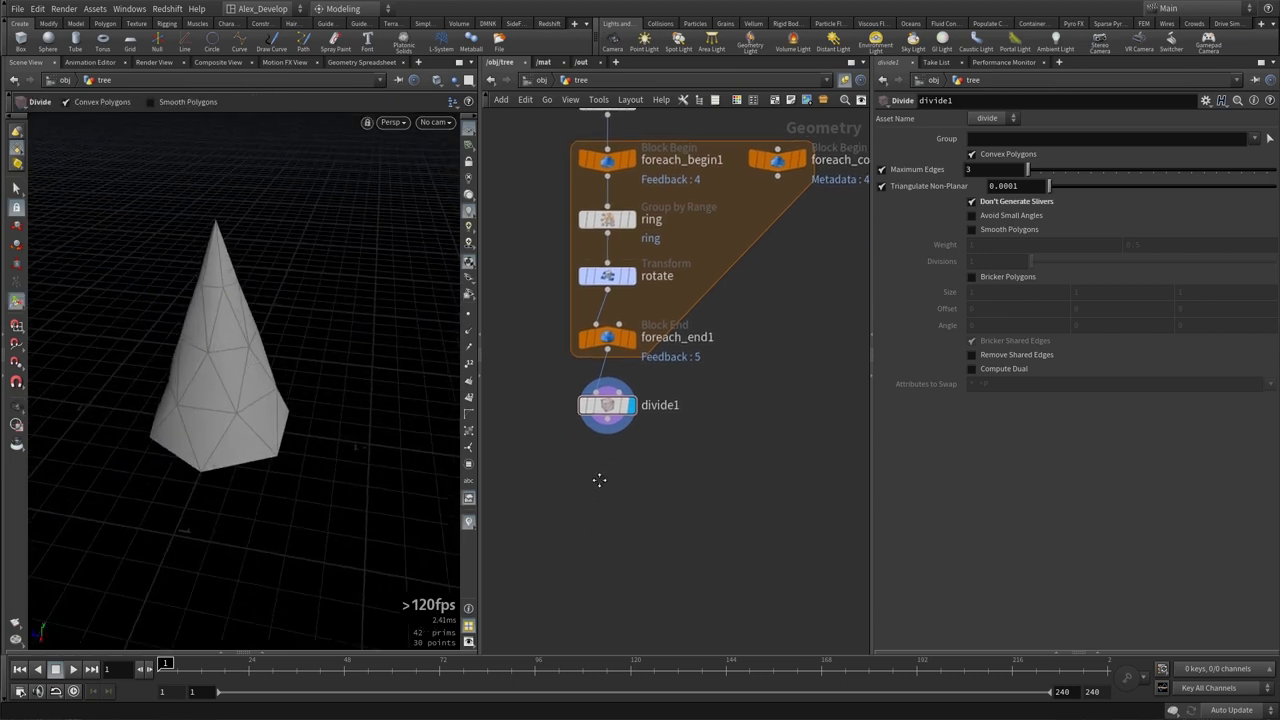
Add a Fuse node, fuse1, wired below divide1.
key(Tab)
text(fu)
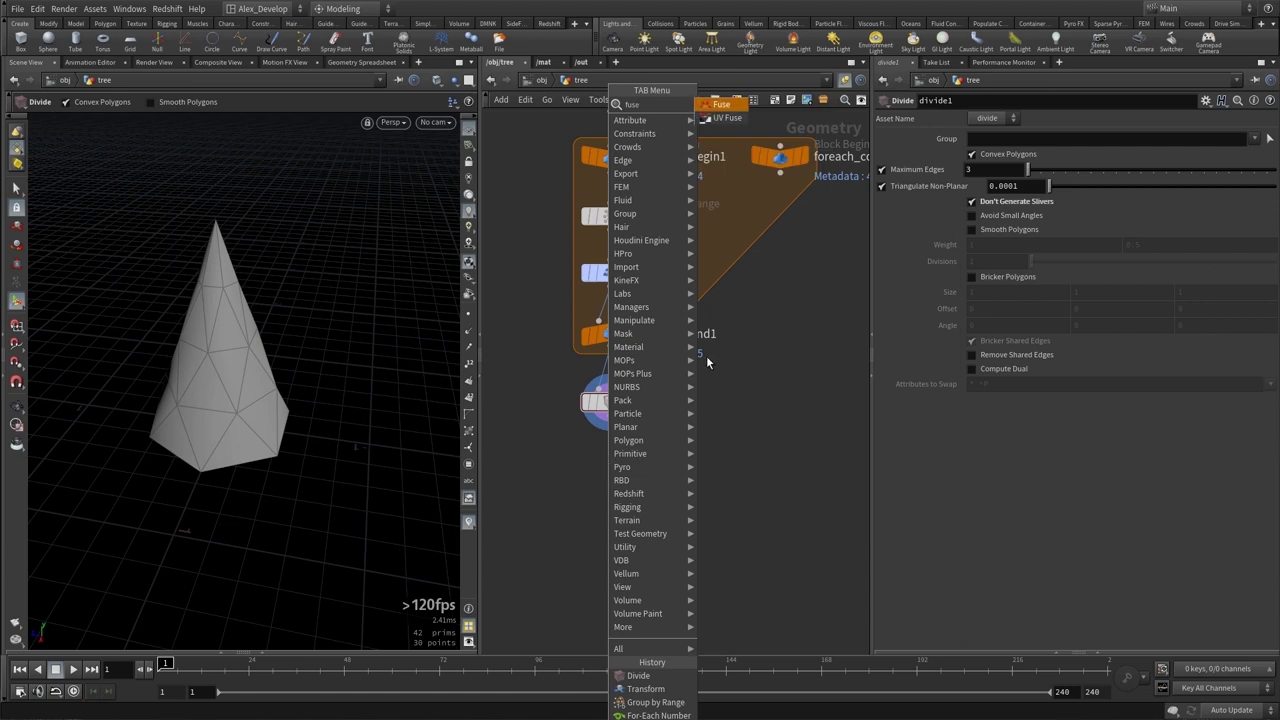
click(721, 117)
click(638, 458)
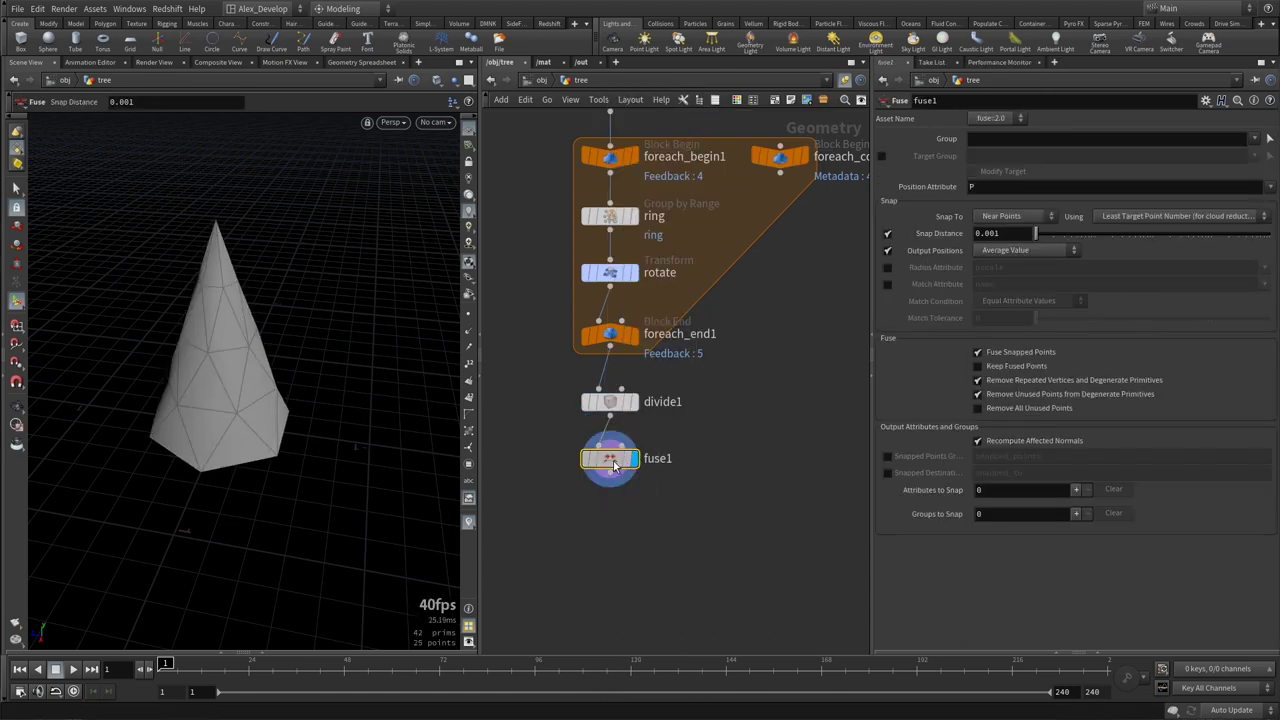
middle_drag(620, 521, 622, 475)
key(Tab)
Add a displayed Sort node named sort_y under fuse1, sorting primitives By Y.
text(sort)
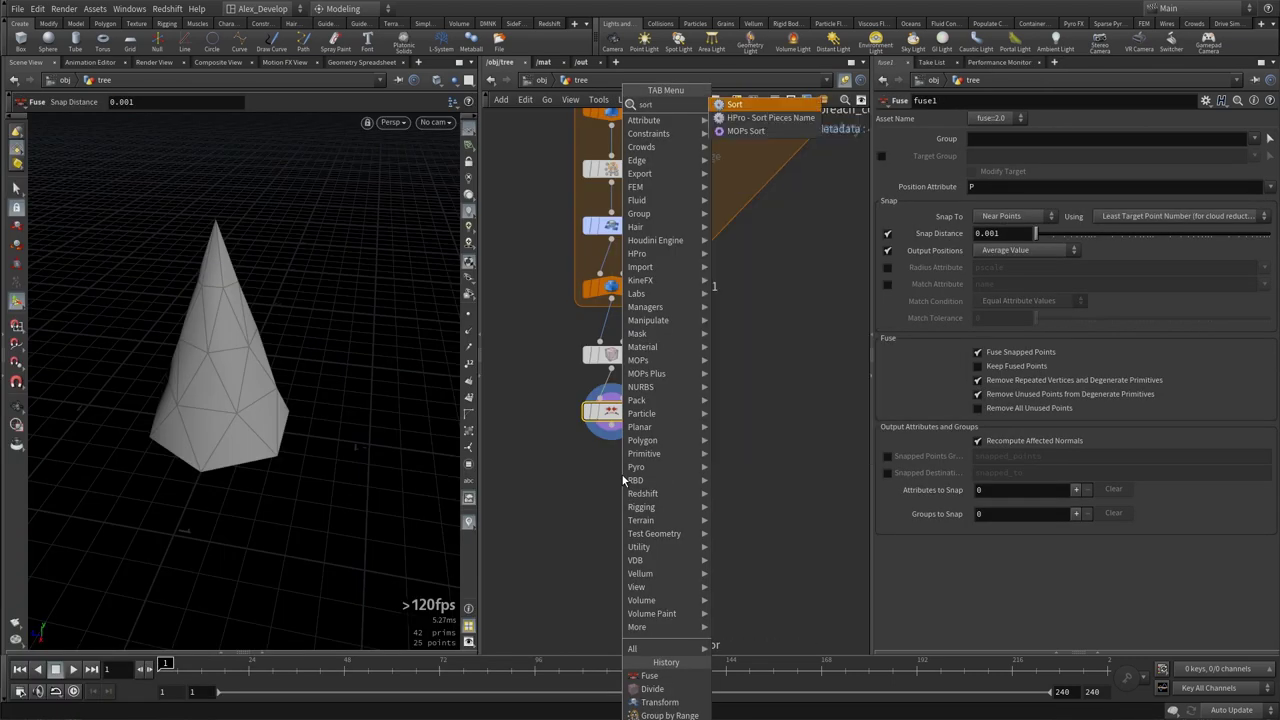
key(Return)
click(620, 462)
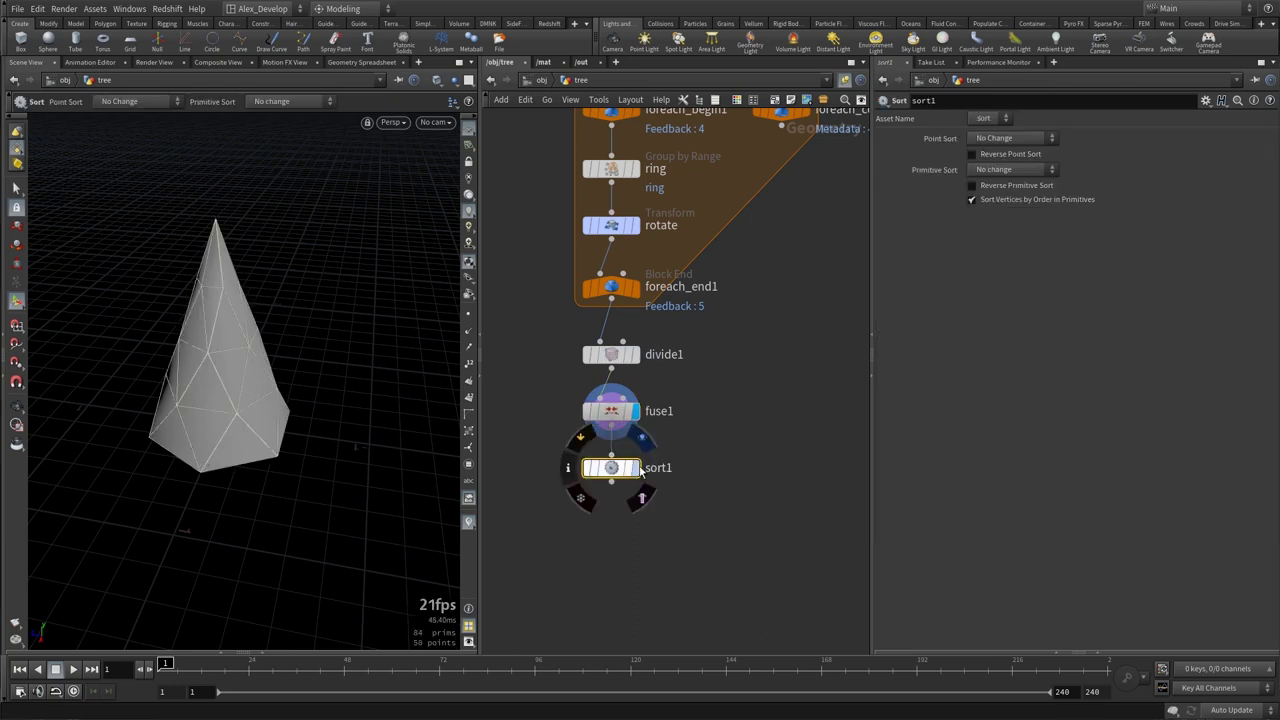
click(635, 467)
double_click(668, 468)
text(sort_y)
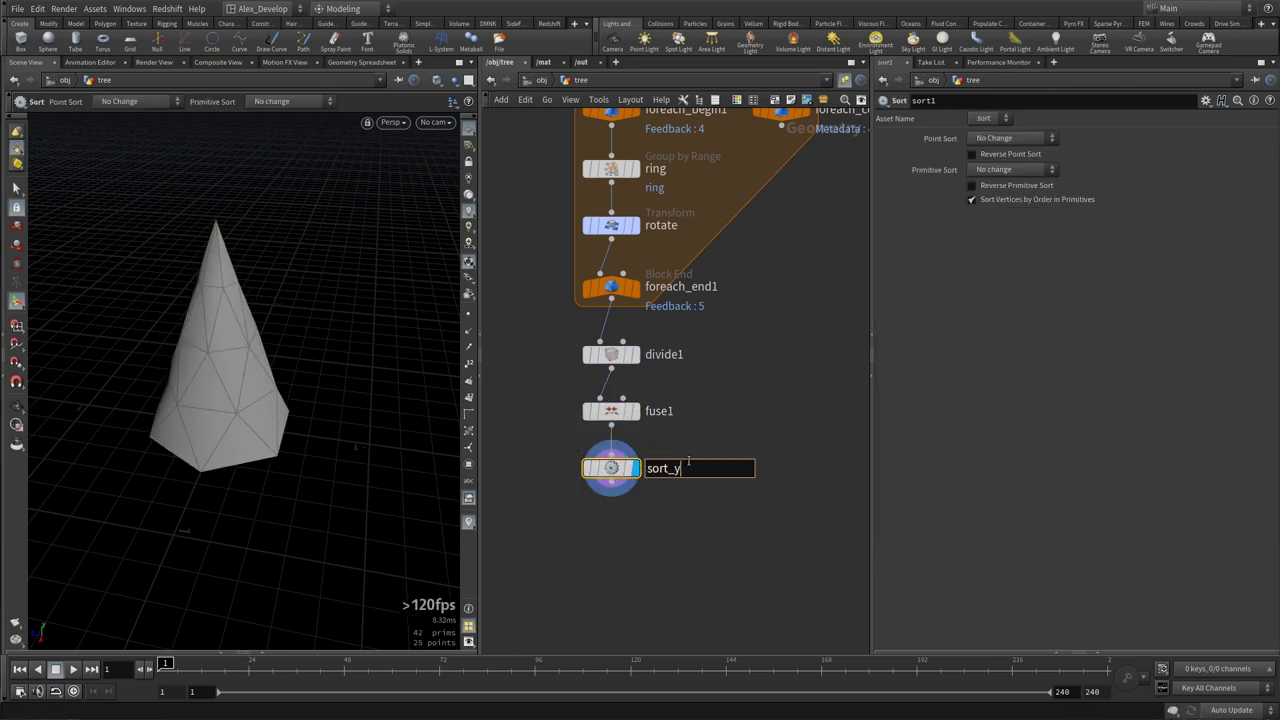
key(Return)
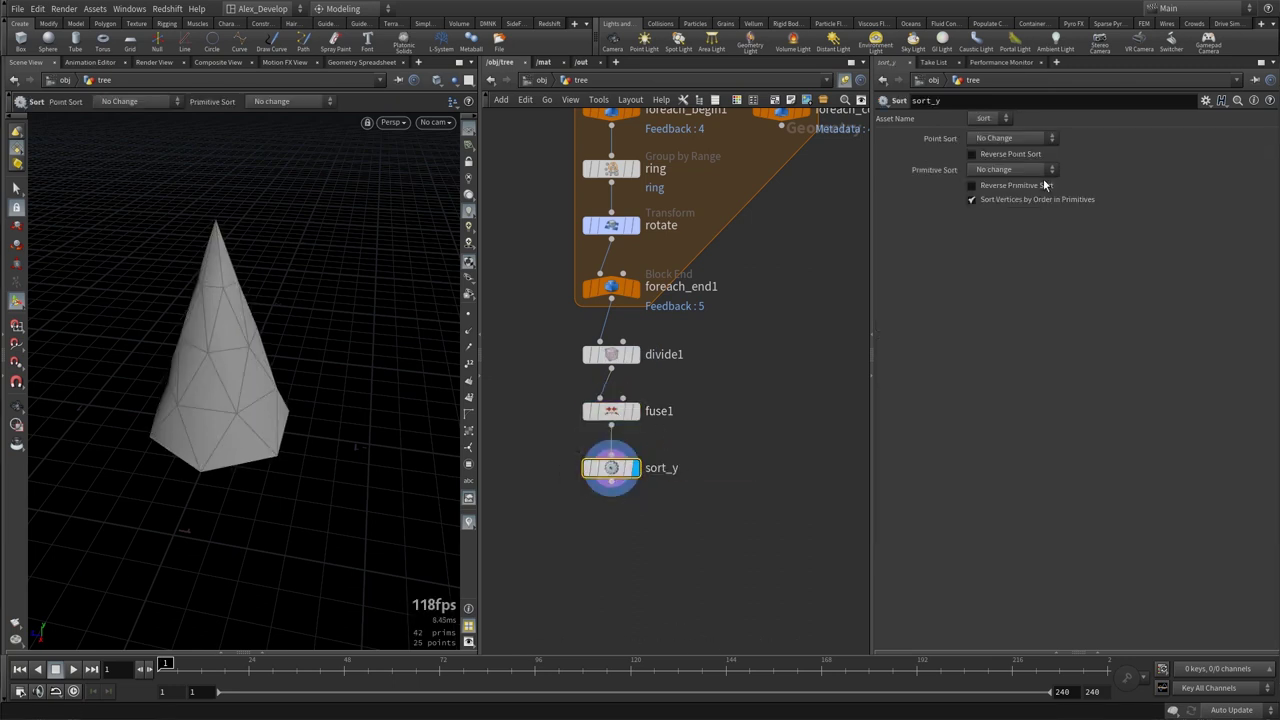
click(1040, 171)
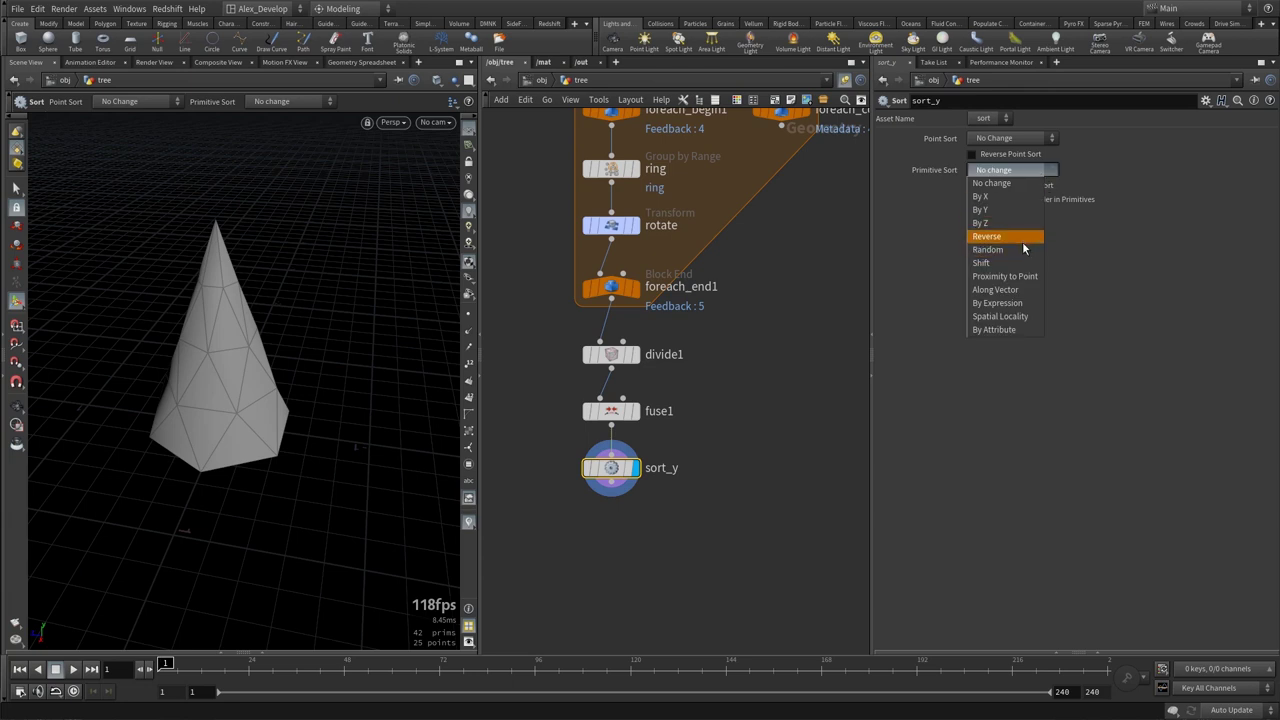
click(1022, 211)
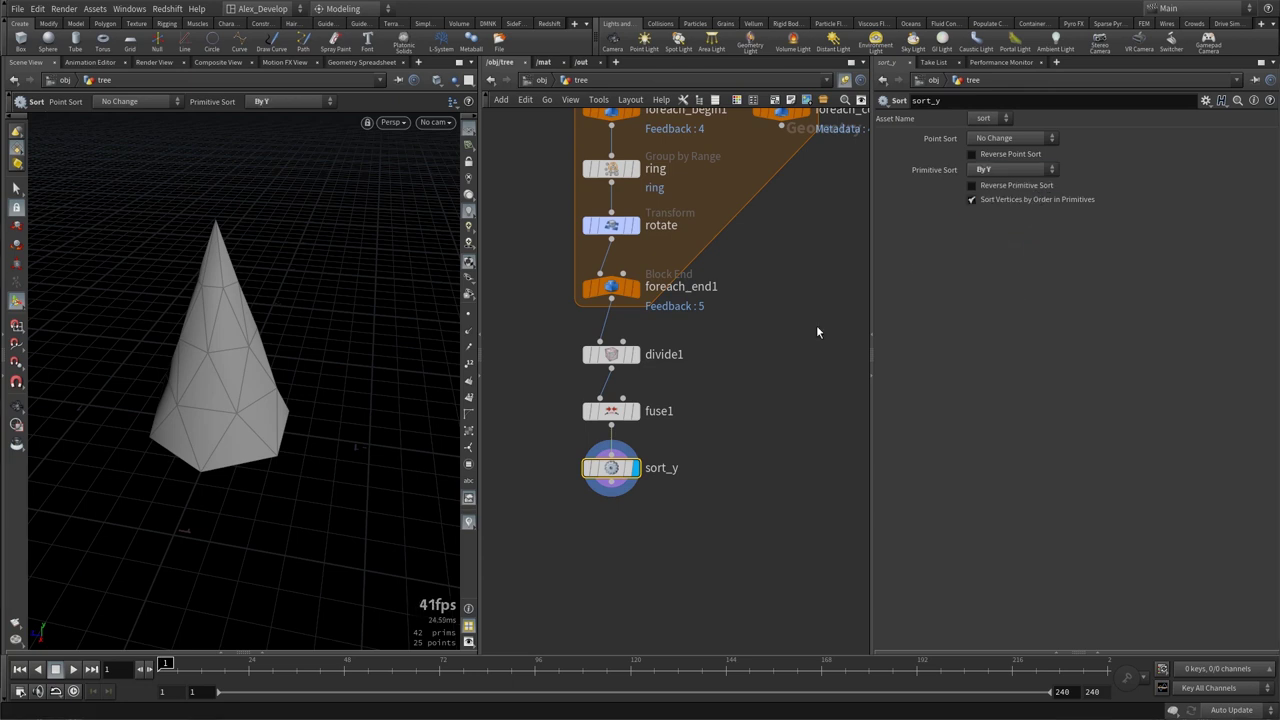
key(Tab)
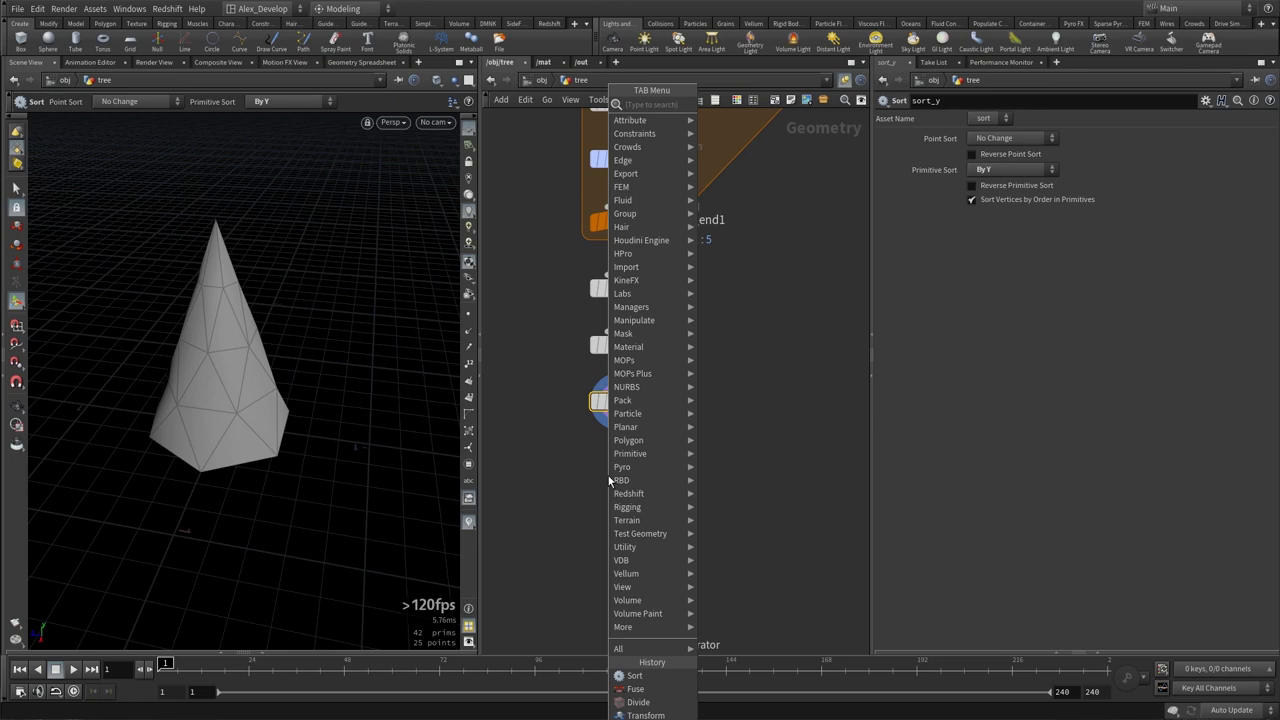
Add a Group by Range node below sort_y, naming both the node and its group 'top'.
click(740, 136)
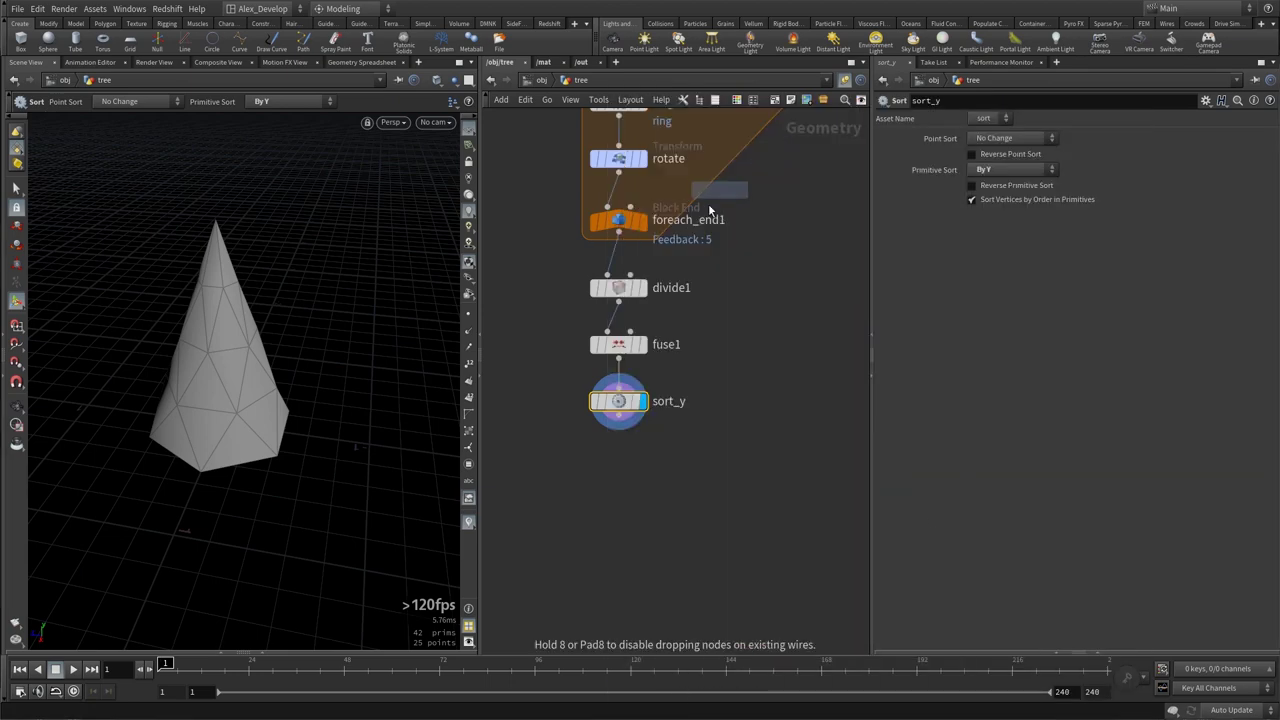
click(620, 455)
double_click(688, 458)
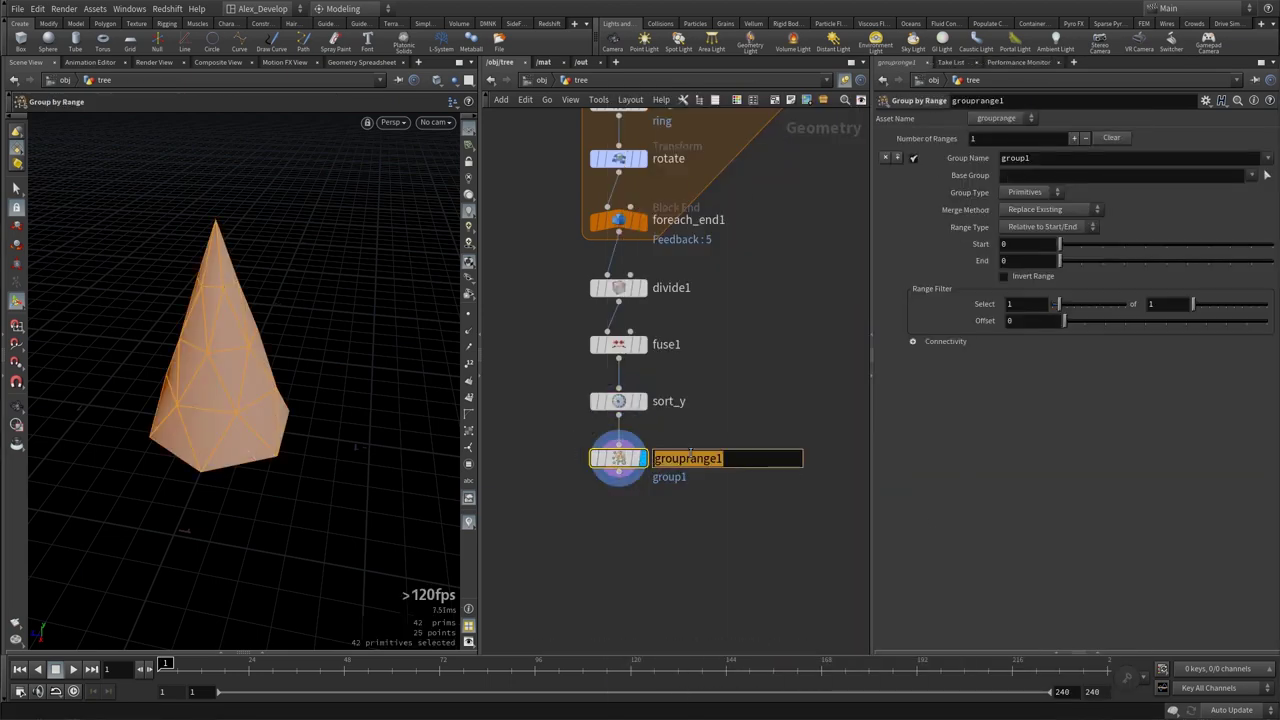
text(top)
key(Return)
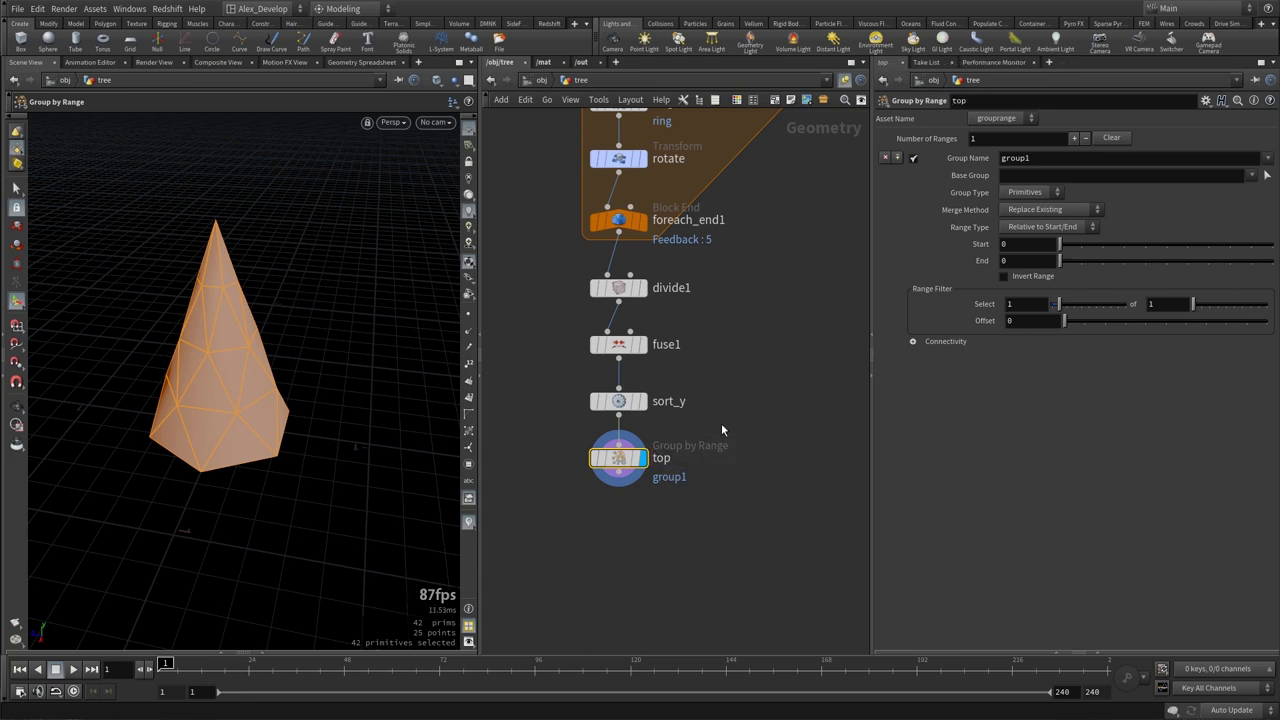
text(top)
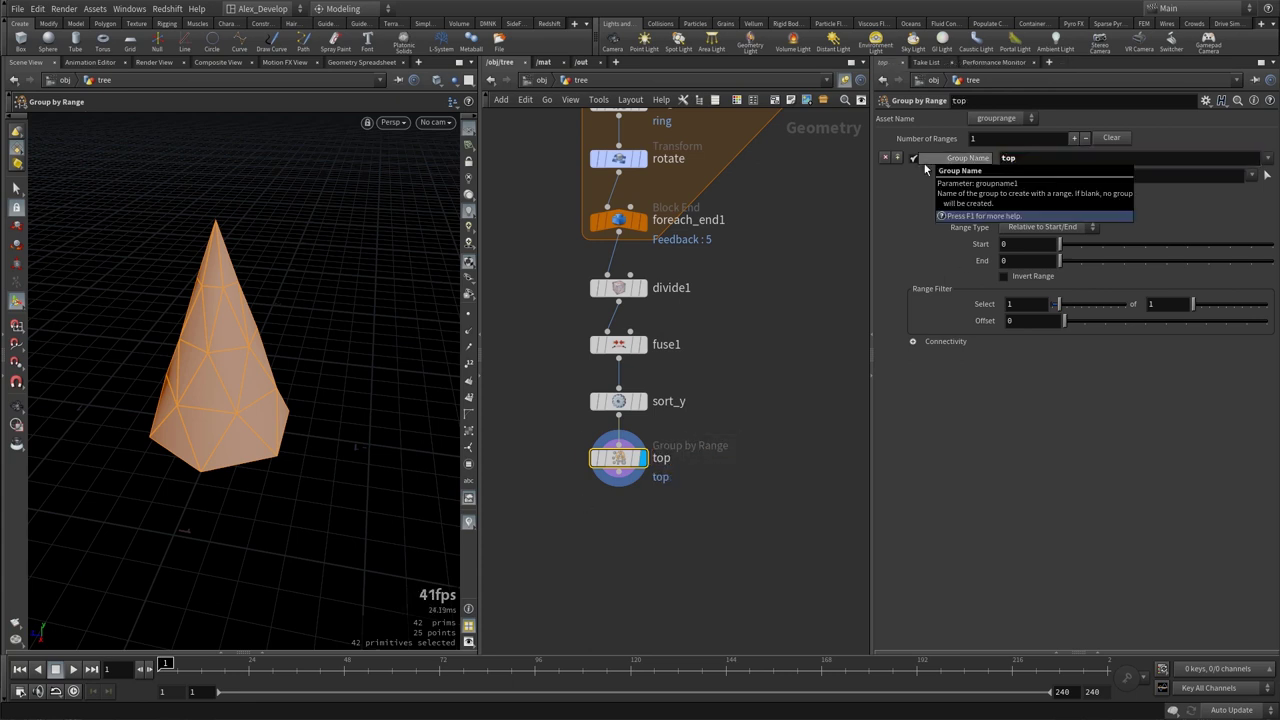
key(Return)
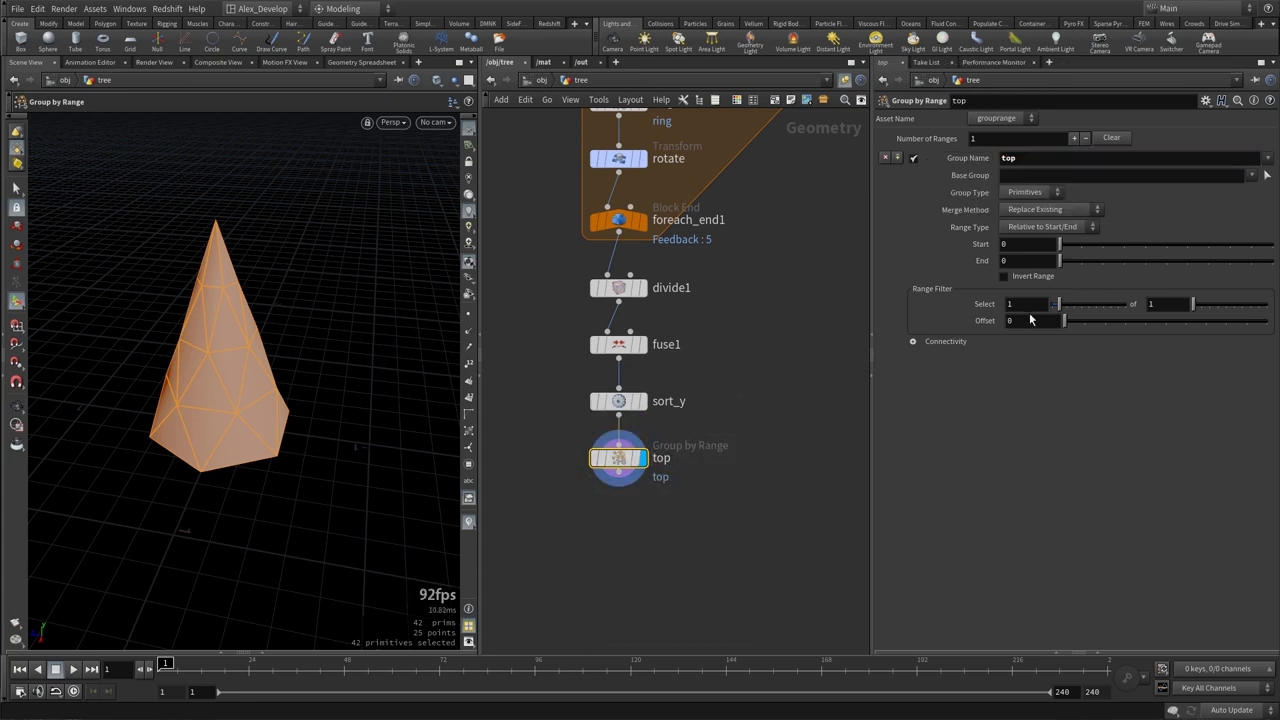
Fill Select with relative references to base's Columns, multiplying the second value by 2.
middle_drag(734, 342, 719, 571)
click(603, 216)
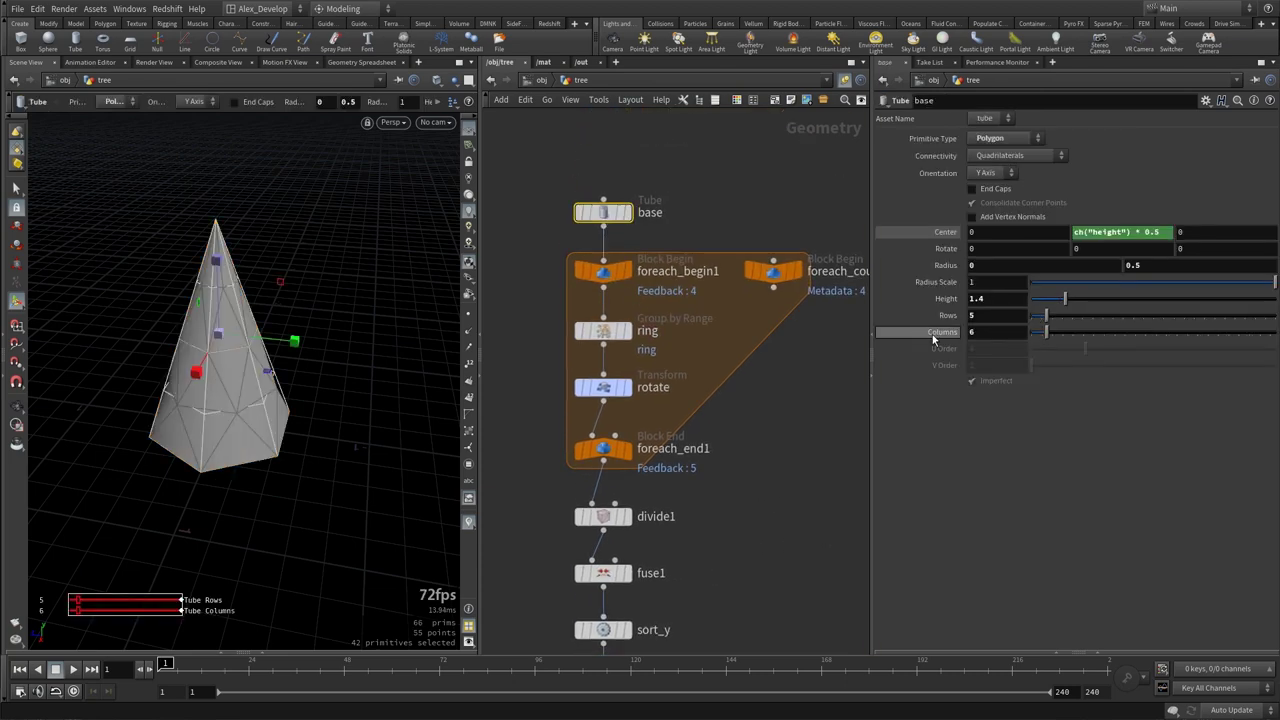
right_click(945, 340)
click(972, 422)
middle_drag(720, 560, 756, 347)
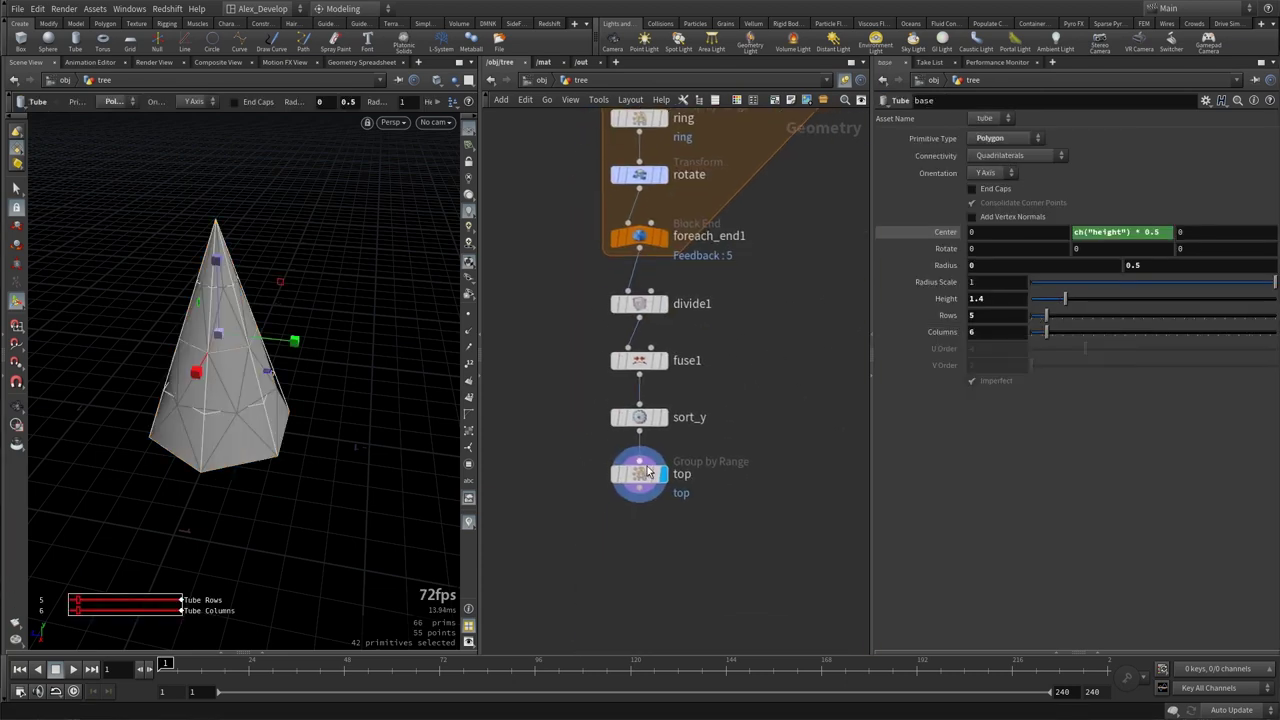
click(639, 474)
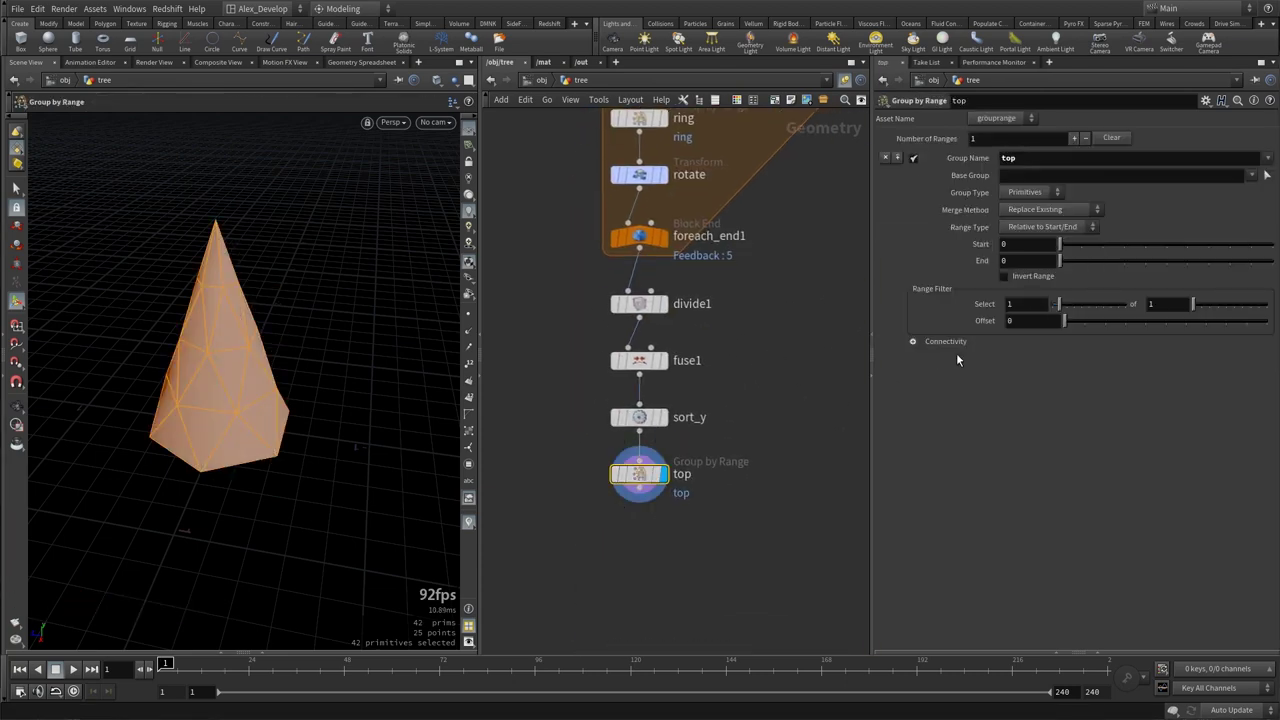
right_click(985, 306)
click(1052, 436)
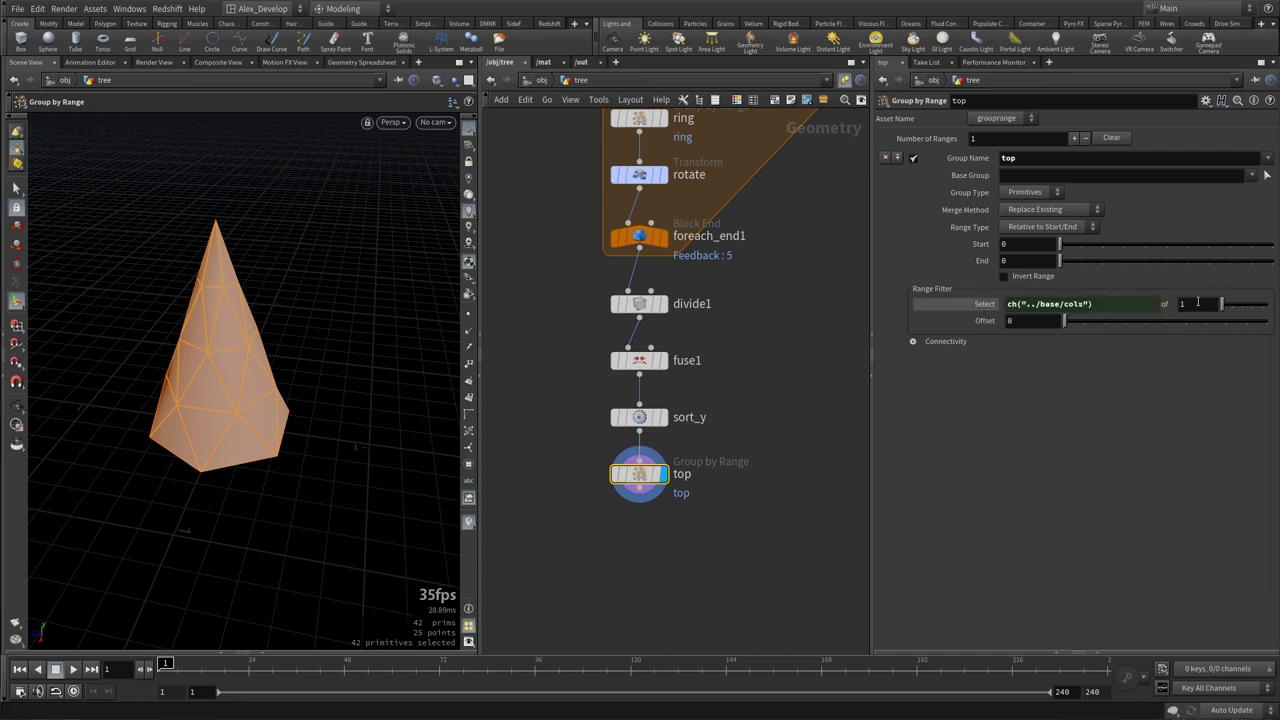
right_click(1190, 304)
click(1150, 430)
click(1239, 304)
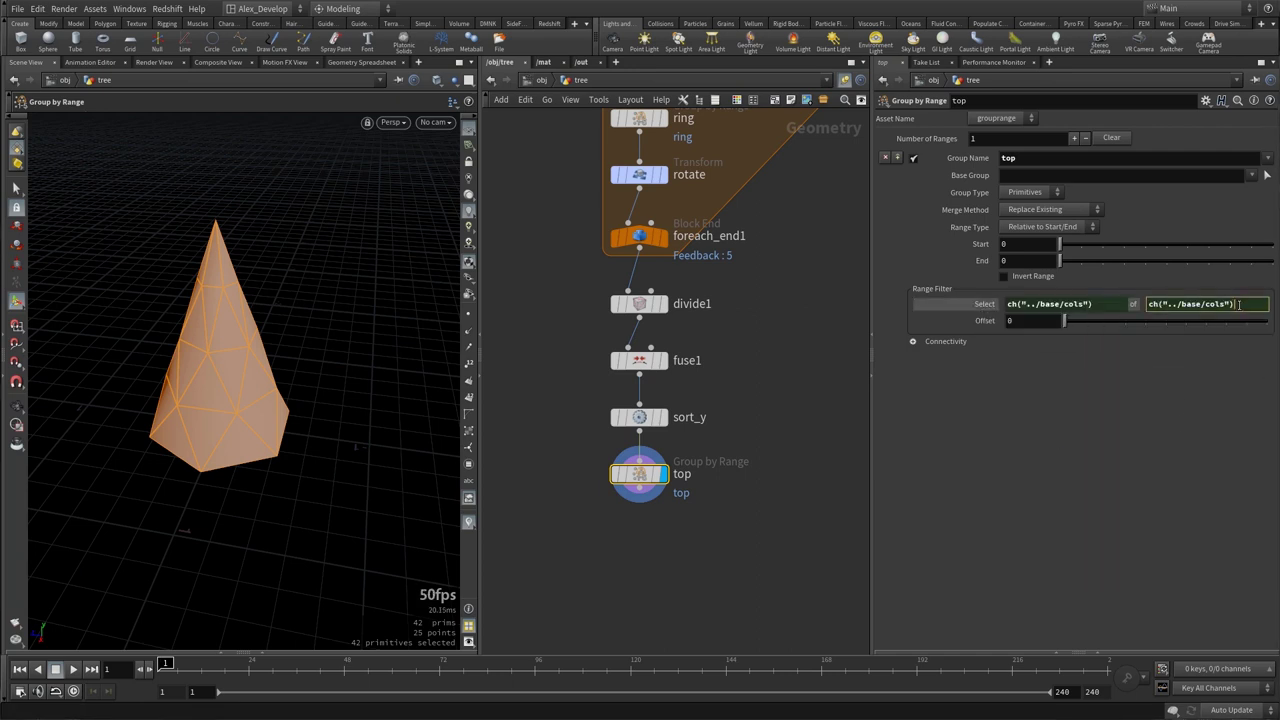
key(Return)
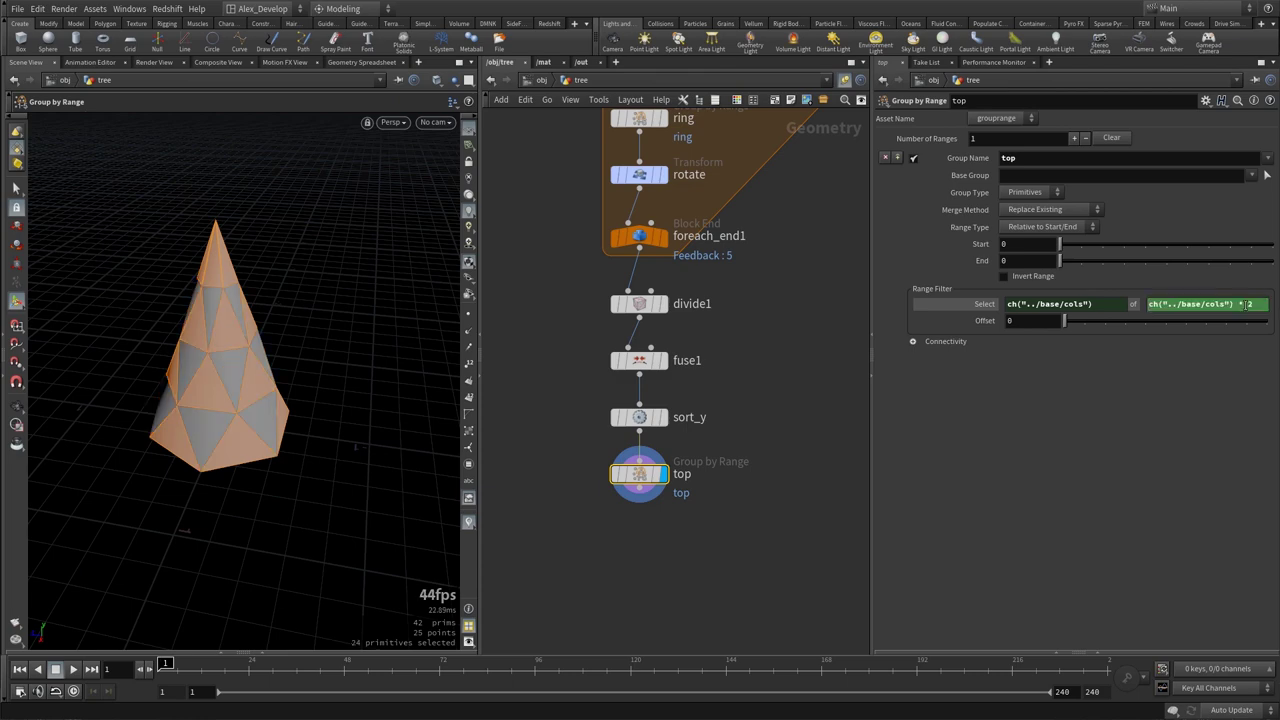
middle_drag(643, 540, 642, 477)
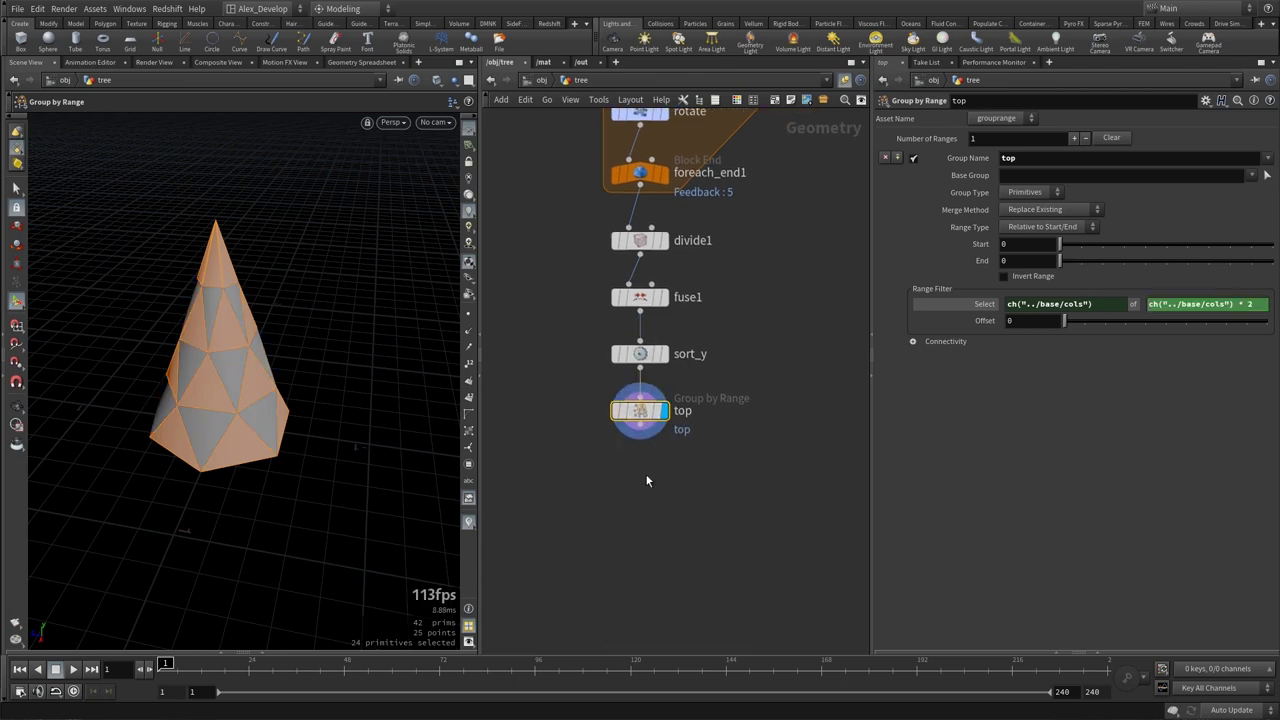
Add a PolyExtrude node below top that extrudes only the top group.
key(Tab)
text(extrud)
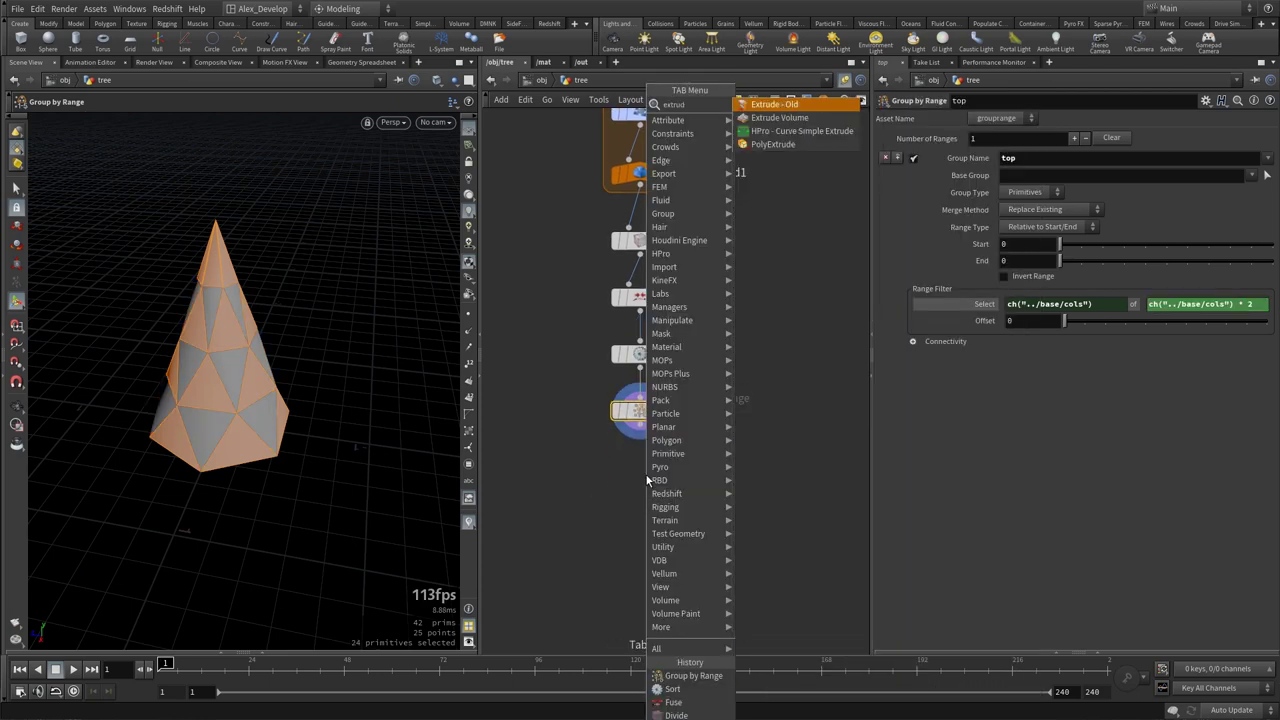
key(Return)
click(641, 468)
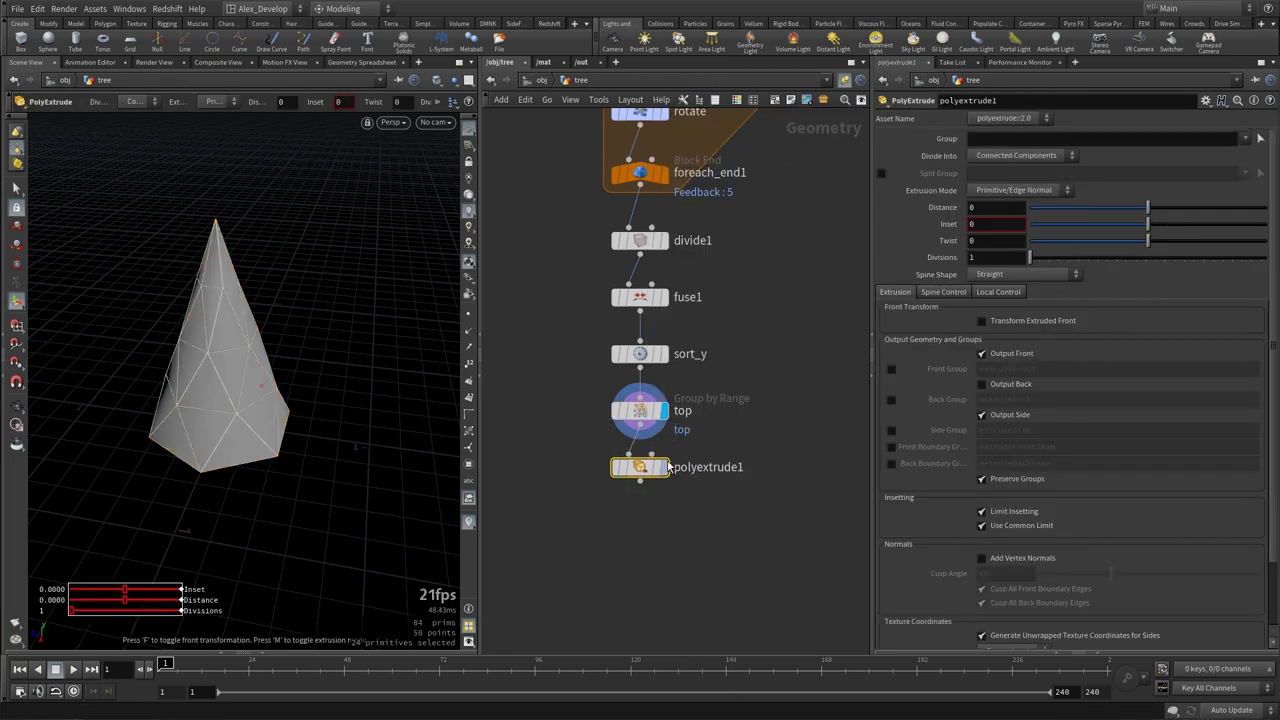
click(1247, 141)
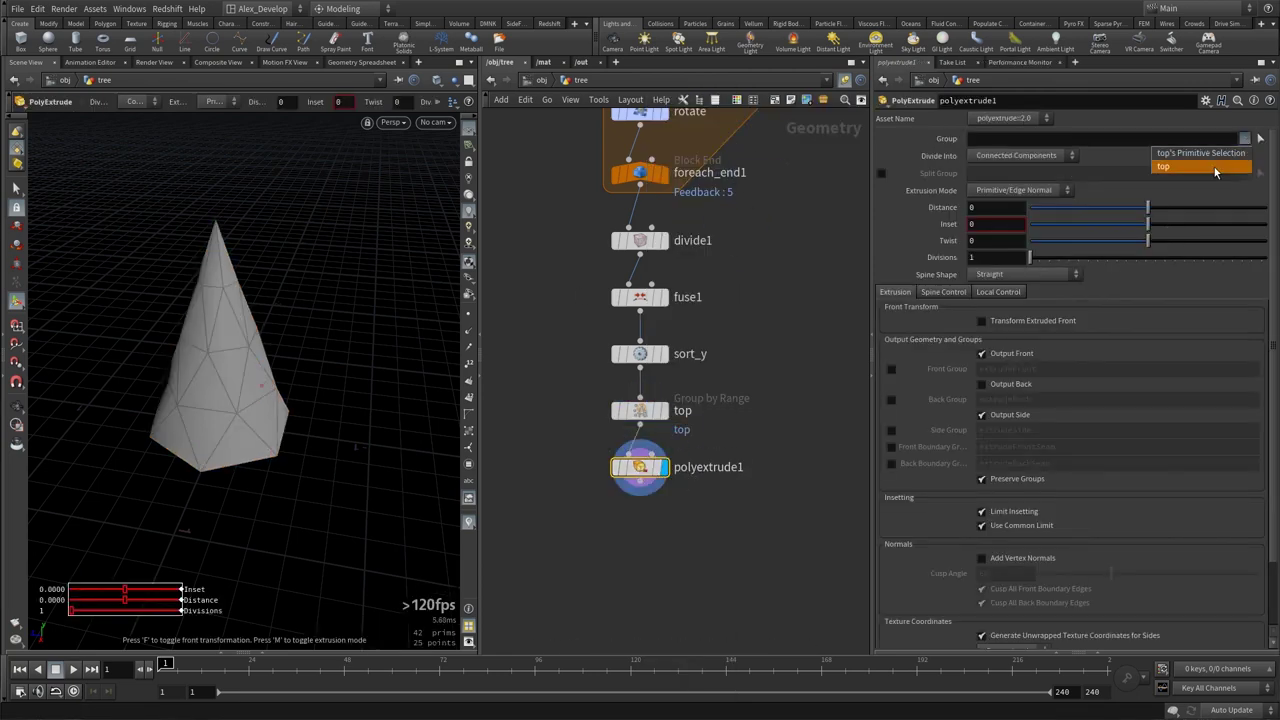
click(1216, 170)
Transform the extruded front with scale 0 0 0 and divide into Individual Elements.
click(1003, 321)
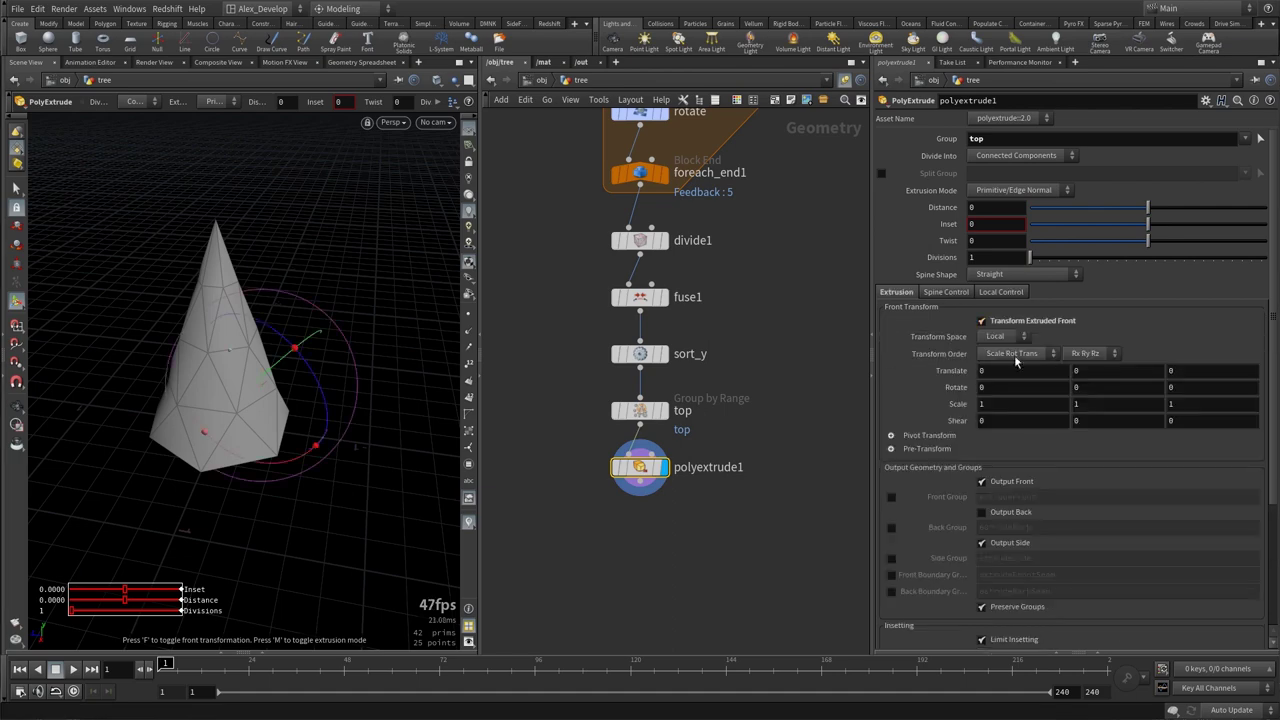
text(0)
key(Tab)
text(0)
key(Tab)
text(0)
key(Return)
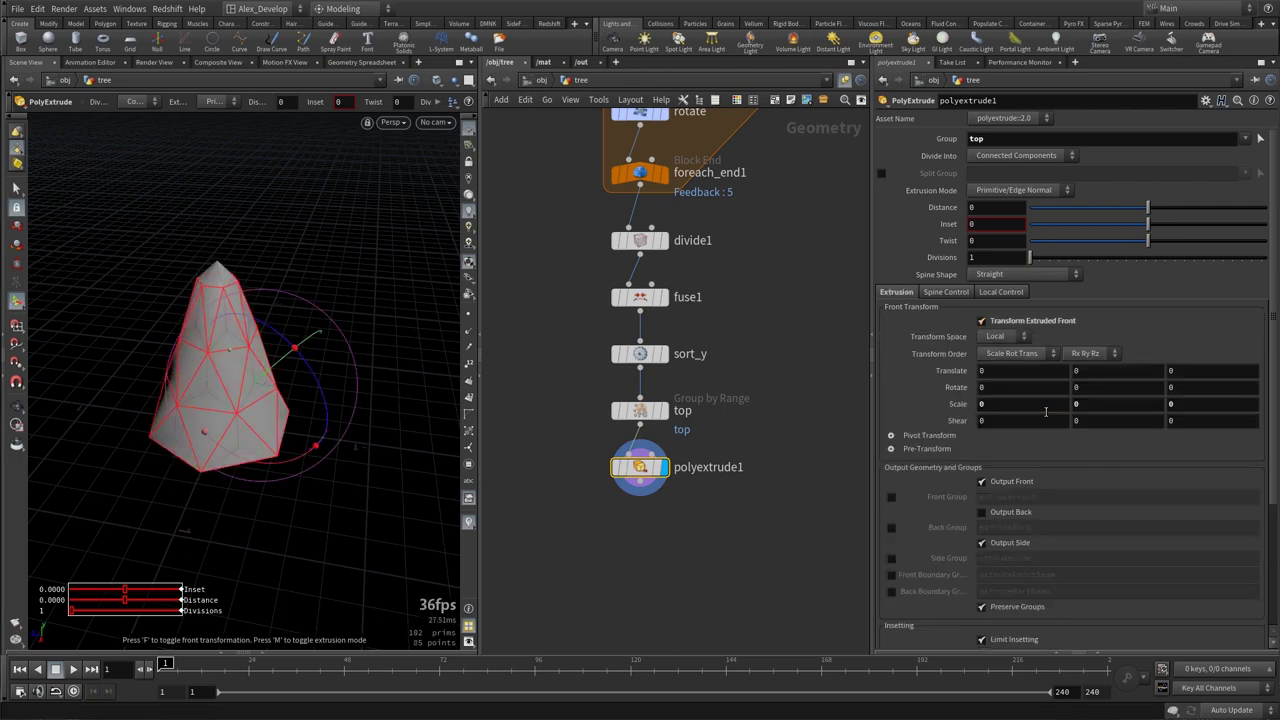
click(1015, 155)
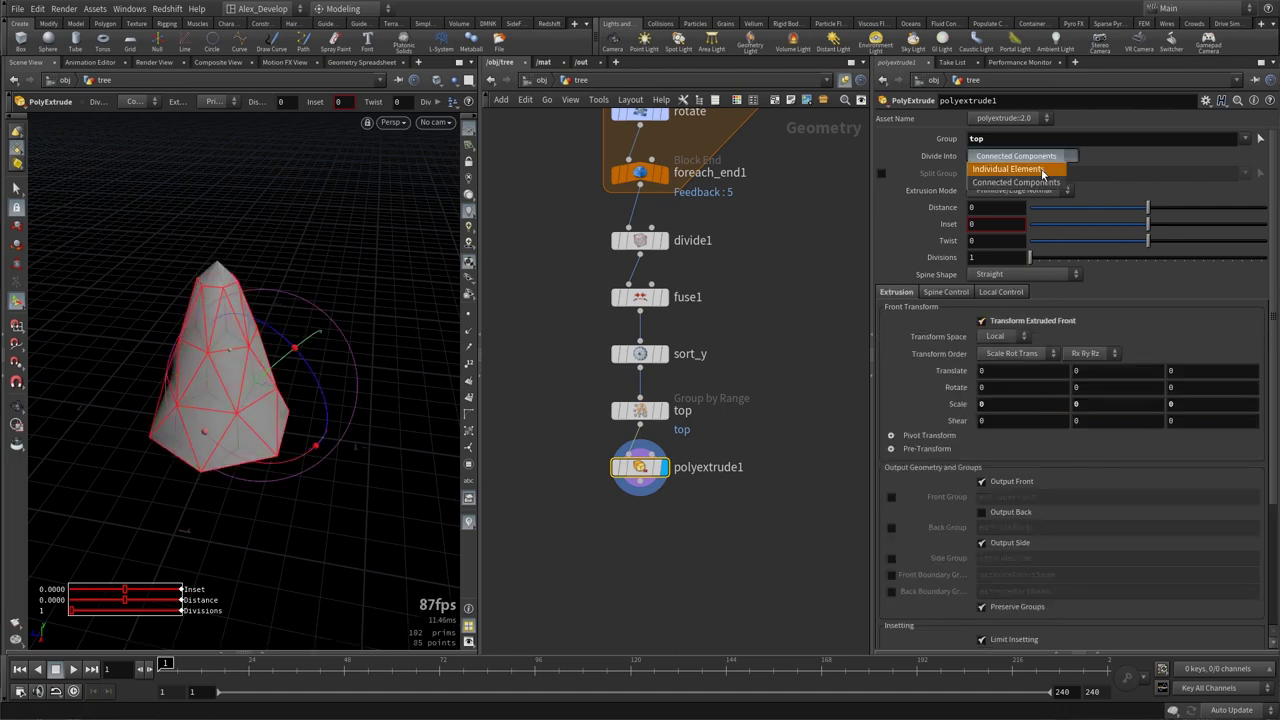
click(1030, 170)
key(Escape)
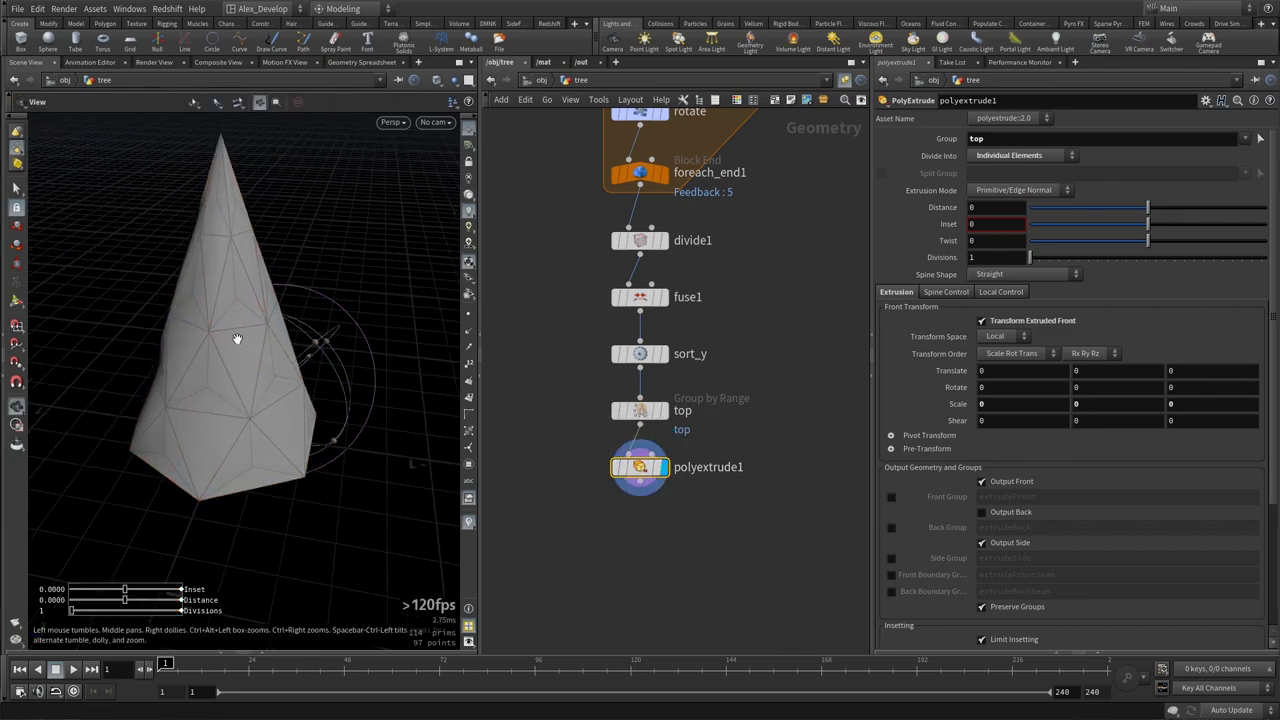
mouse_move(237, 337)
mouse_down()
mouse_move(240, 384)
mouse_move(255, 362)
mouse_up()
Add a Fuse node below polyextrude1.
middle_drag(662, 548, 656, 482)
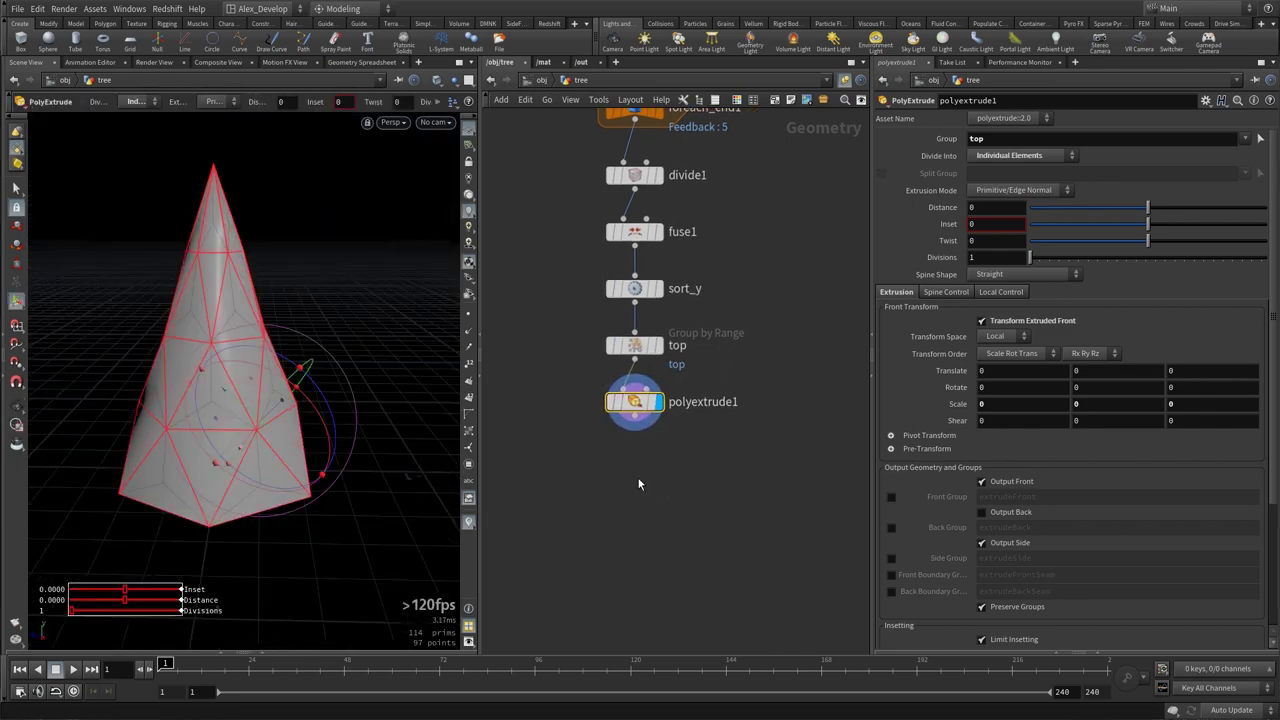
key(Tab)
text(fuse)
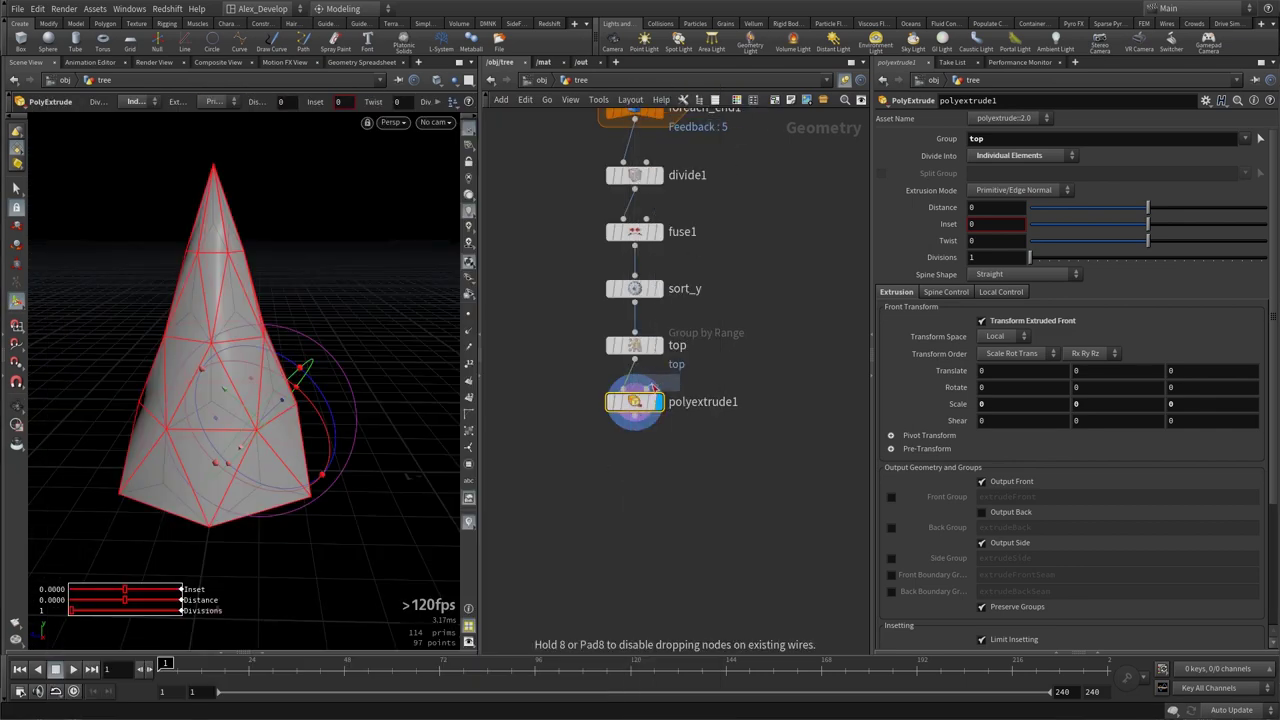
click(744, 104)
Place fuse2 below polyextrude1 and store its snapped points in a group named 'fused'.
click(636, 458)
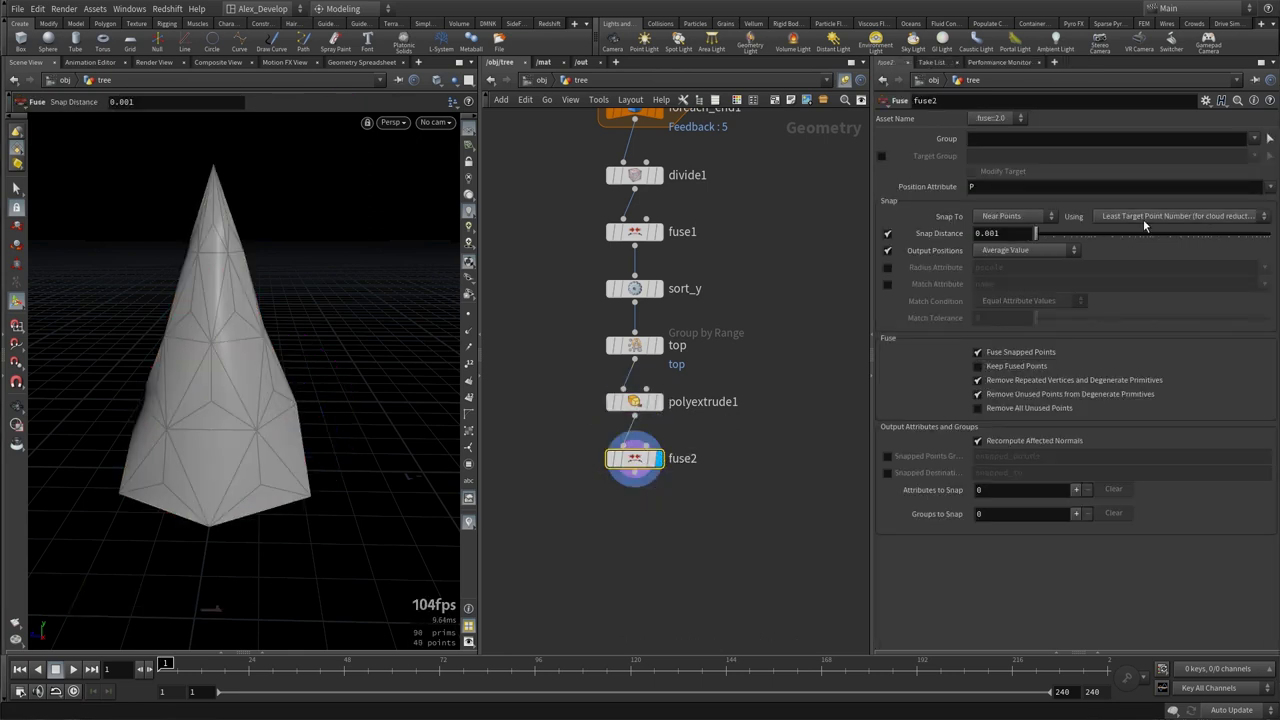
click(887, 456)
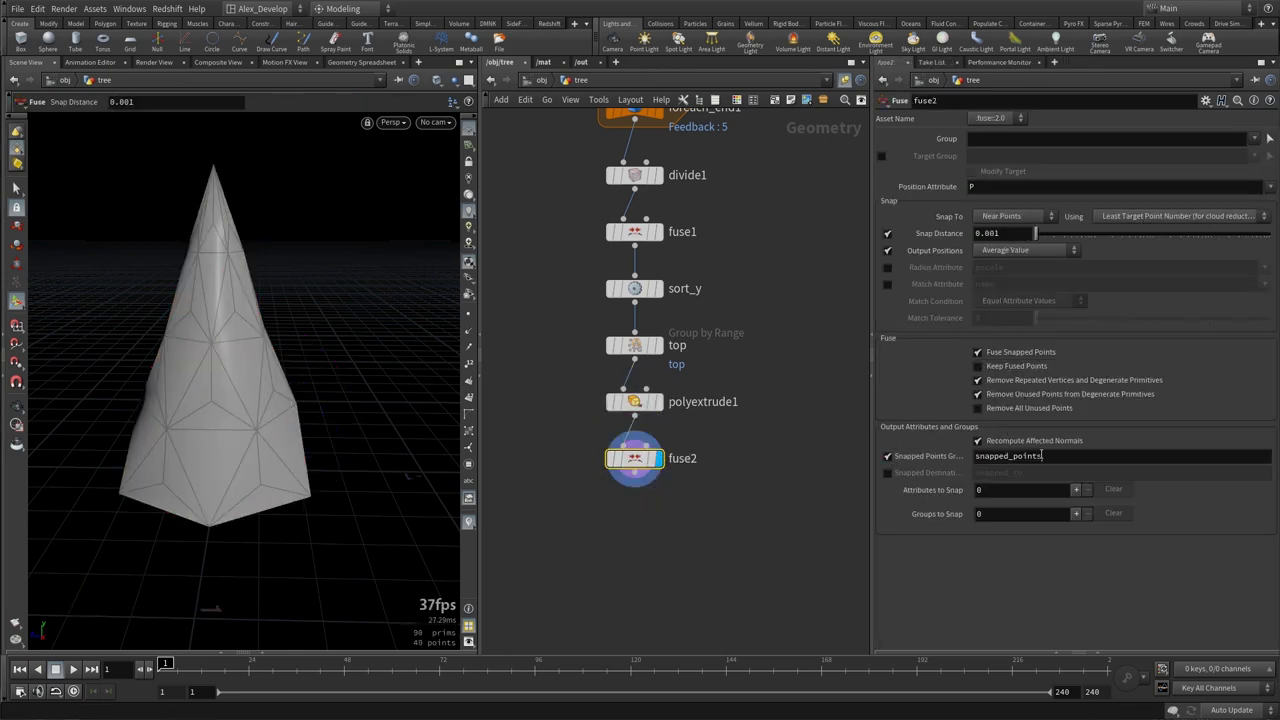
text(fused)
key(Return)
Check the point groups in the viewport group list, then clear the display.
click(468, 464)
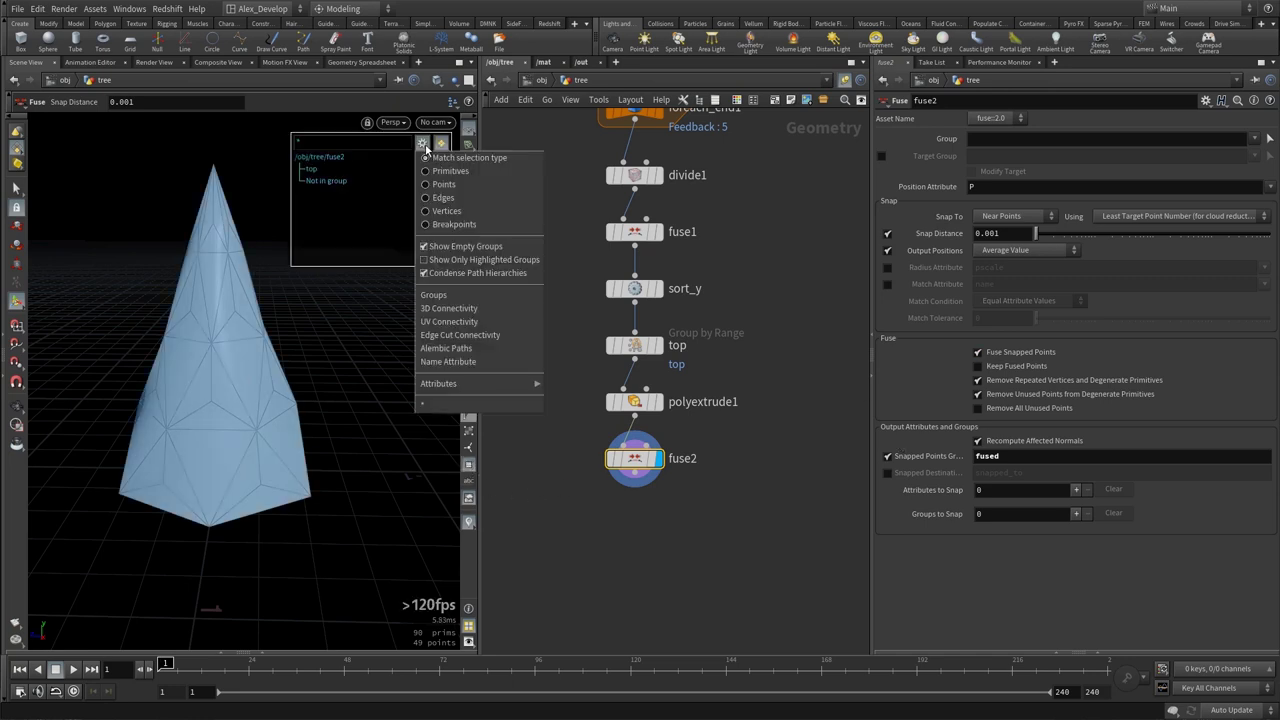
click(422, 144)
click(443, 185)
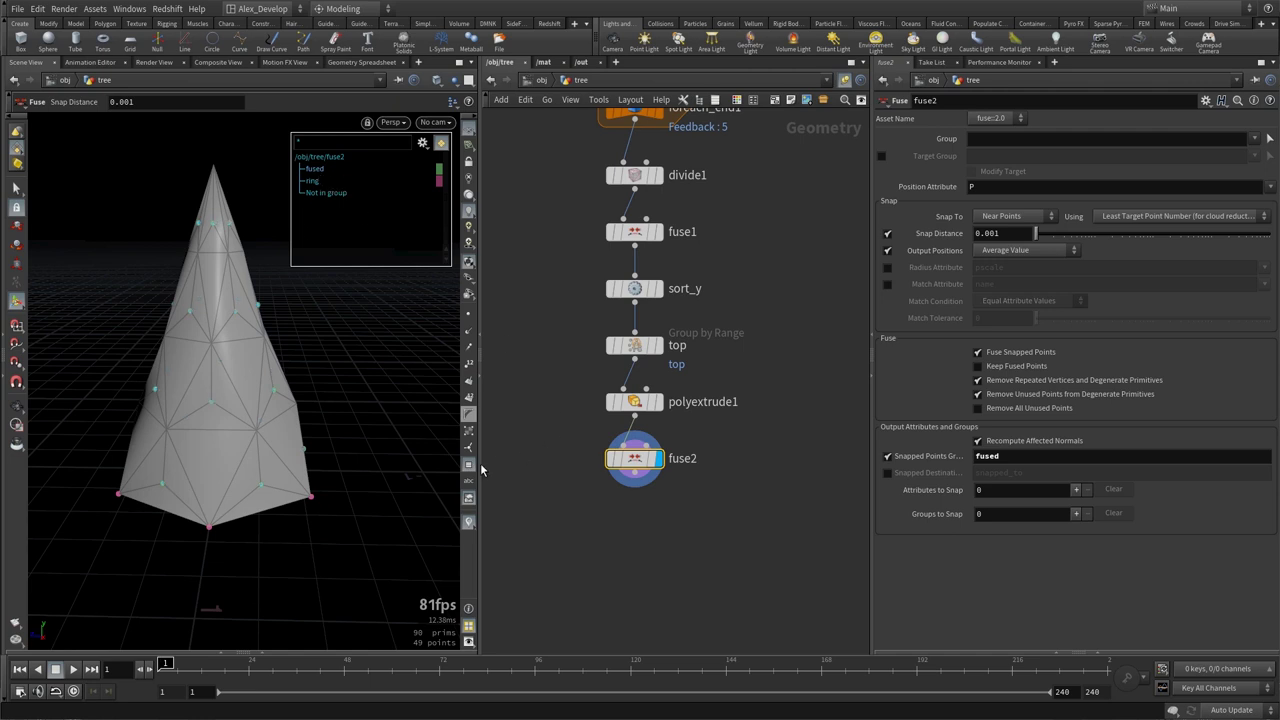
drag(637, 503, 638, 500)
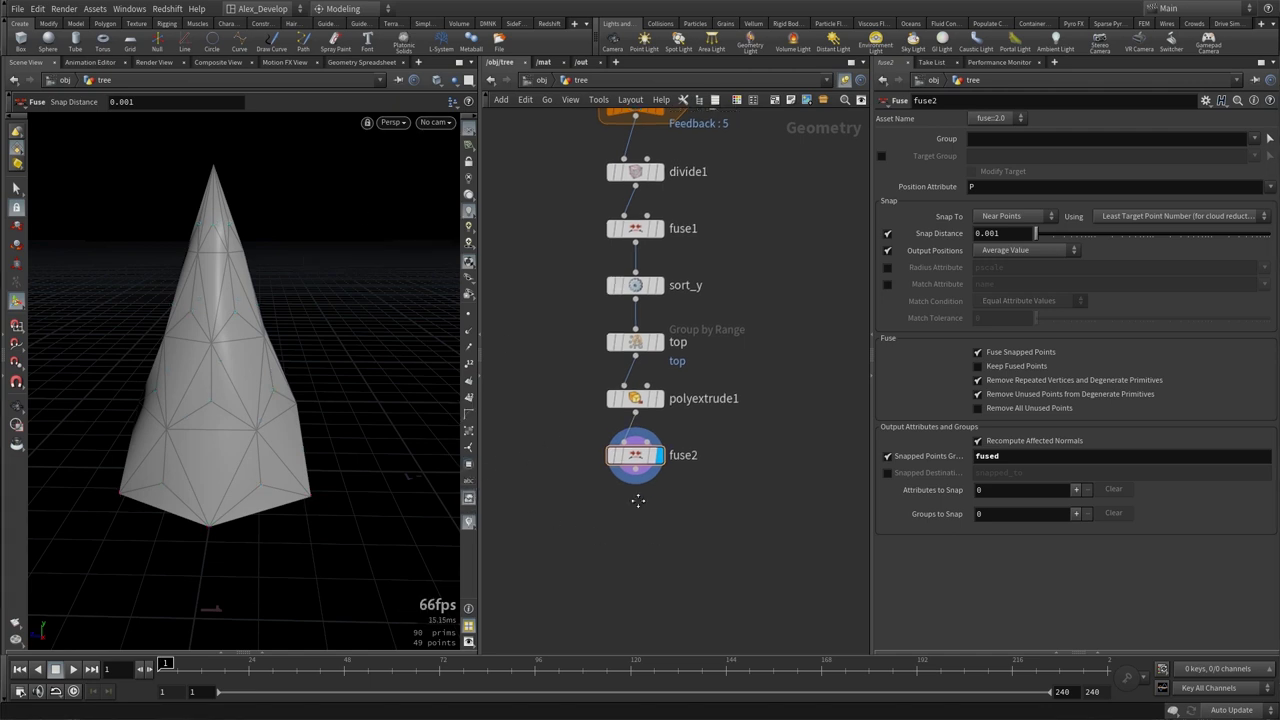
middle_drag(637, 500, 650, 462)
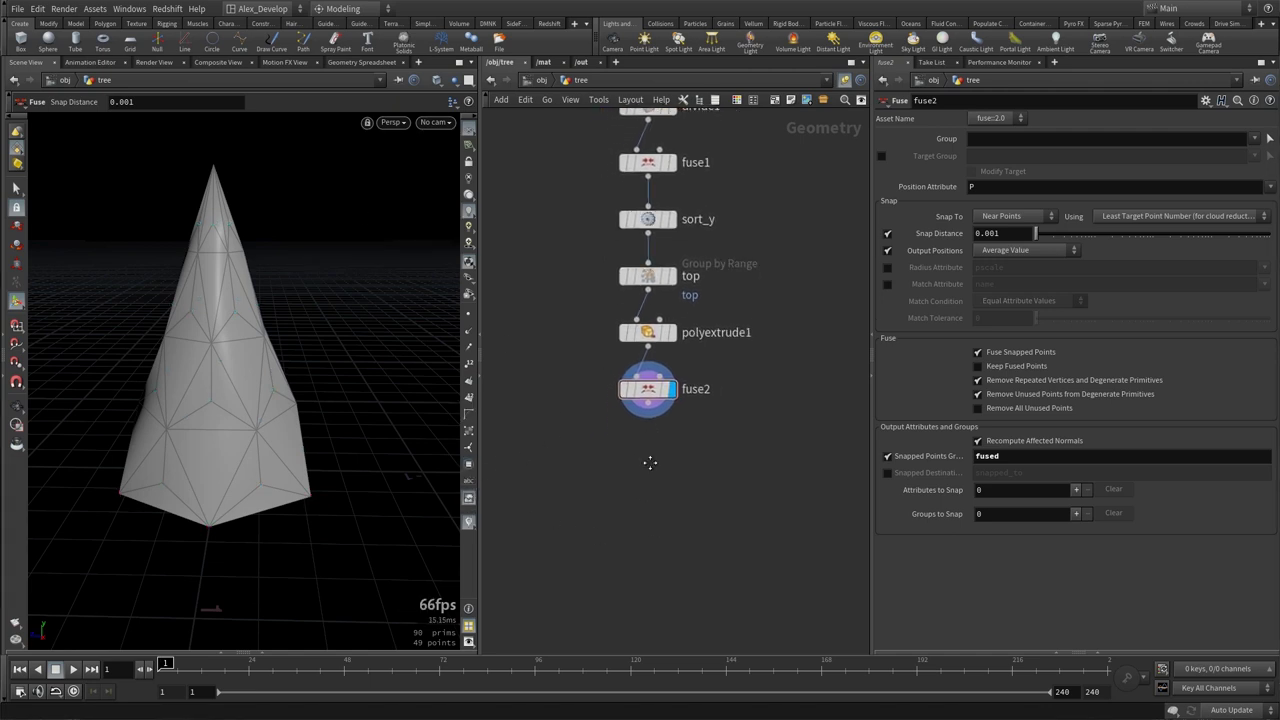
Add a Point Wrangle below fuse2, display it and rename it 'form'.
key(Tab)
text(w)
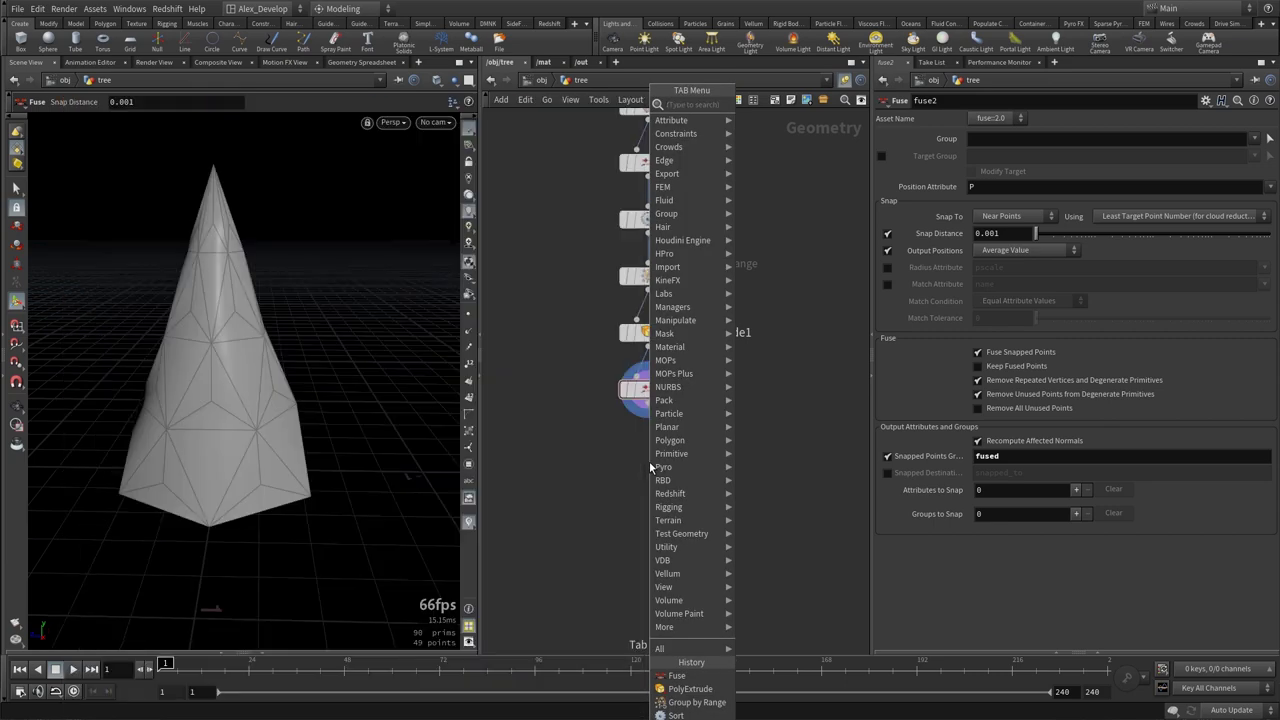
key(Up)
key(Up)
key(Up)
key(Up)
key(Return)
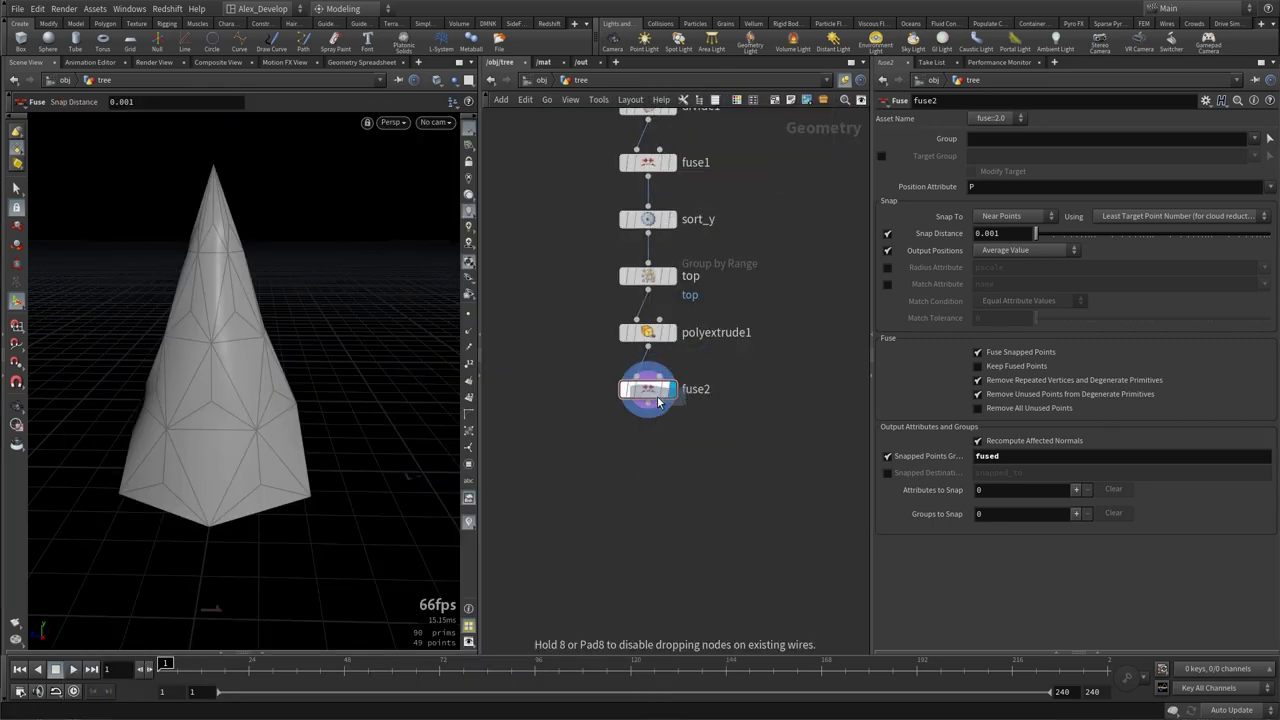
click(658, 427)
double_click(707, 449)
text(form)
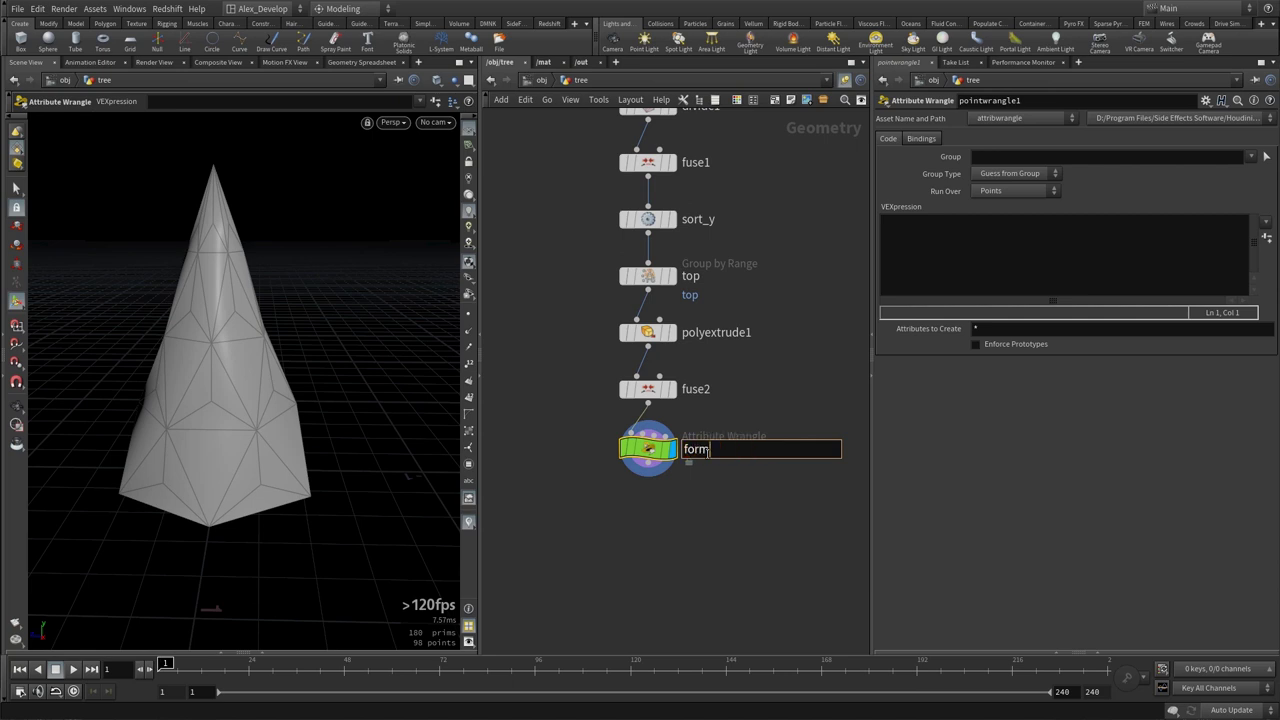
key(Return)
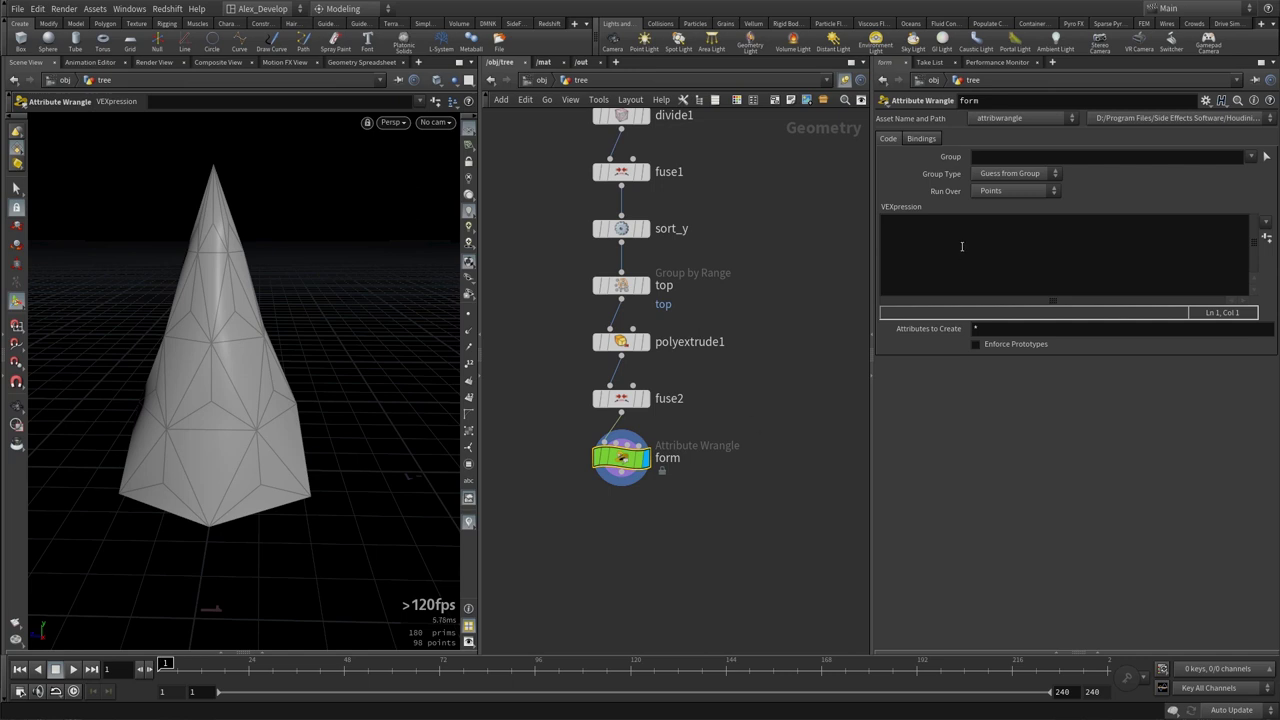
Restrict the form wrangle to the fused point group.
right_click(961, 246)
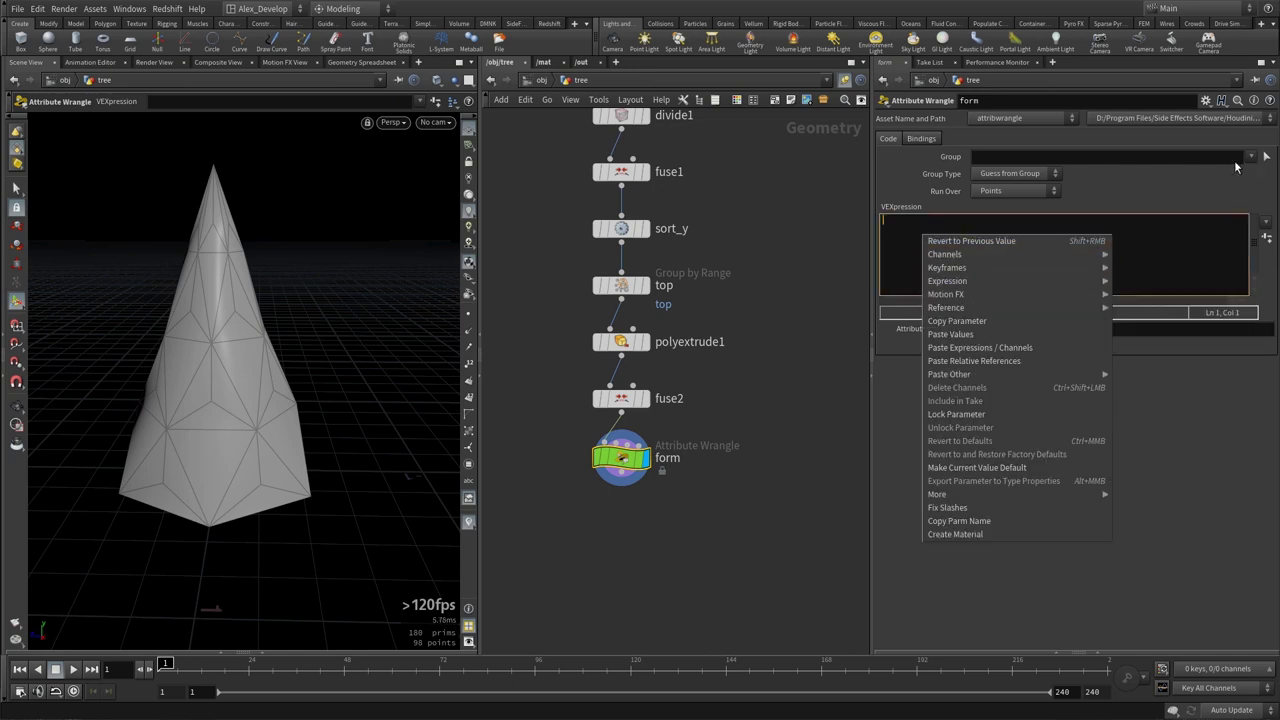
click(1251, 157)
click(1257, 172)
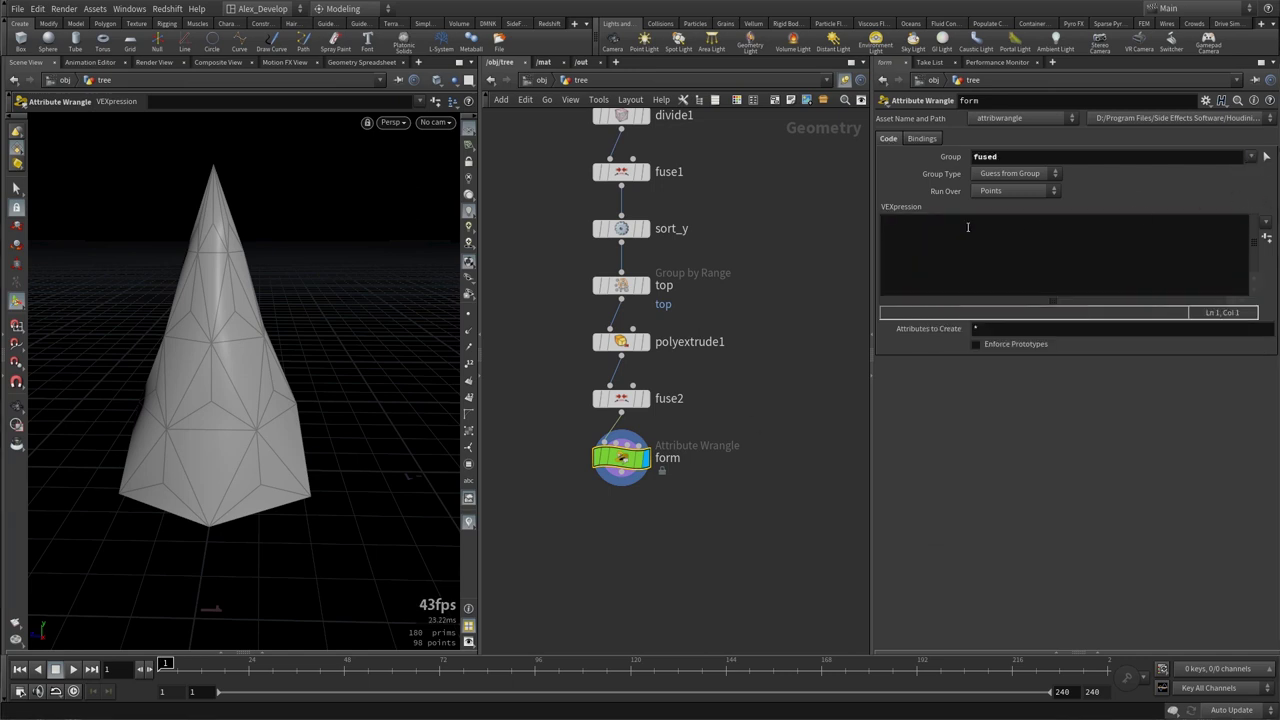
right_click(967, 227)
Open the snippet in VS Code and write height = getbbox_max(0).y and level = @P.y / height.
click(1162, 305)
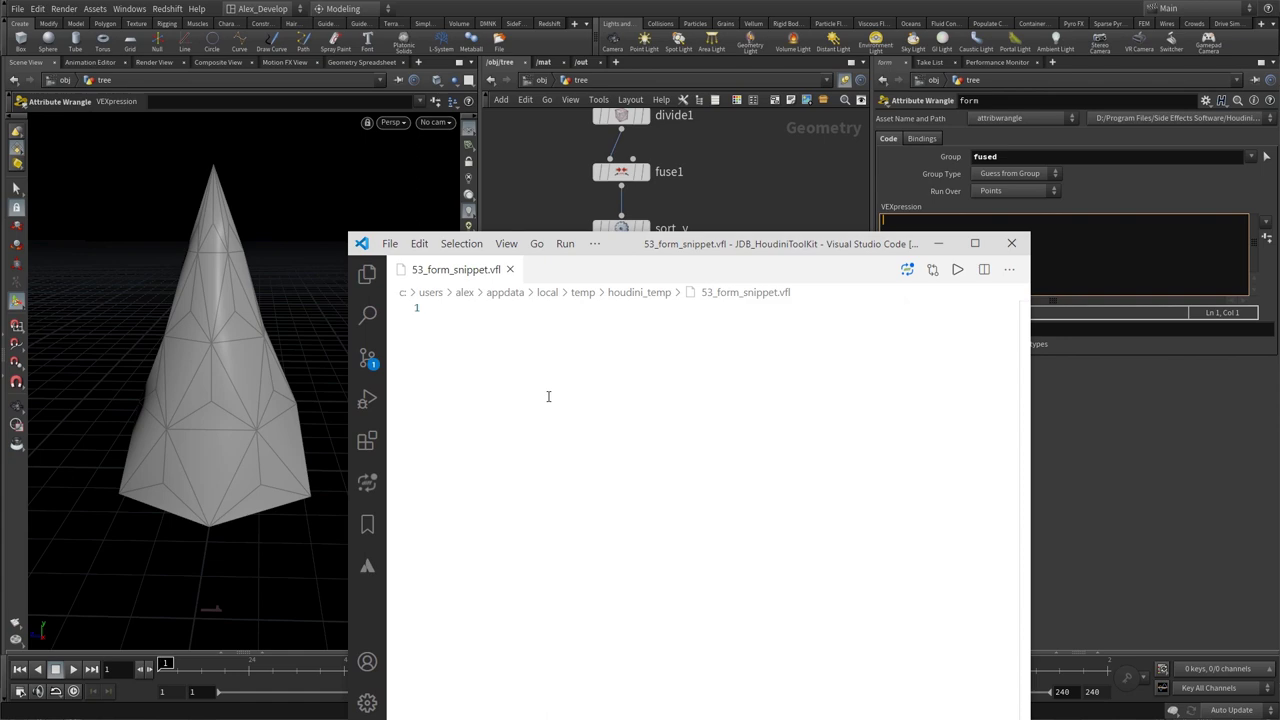
text(float hei)
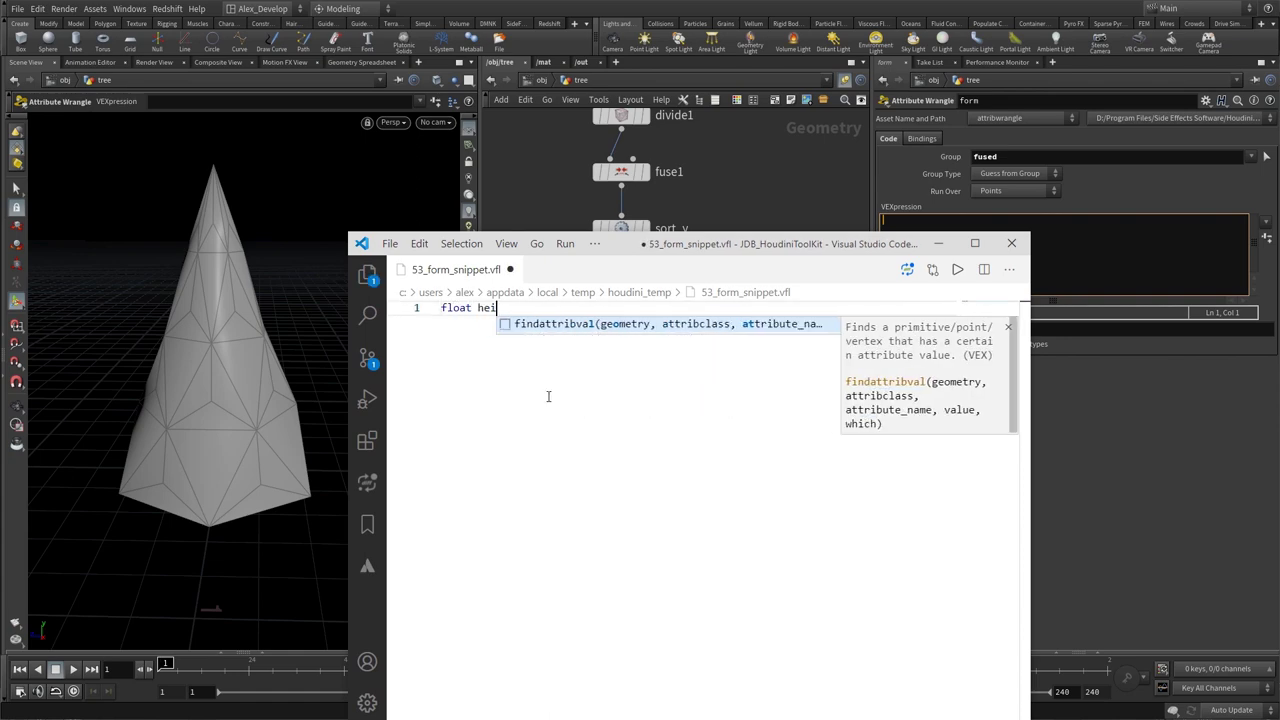
text(ght = )
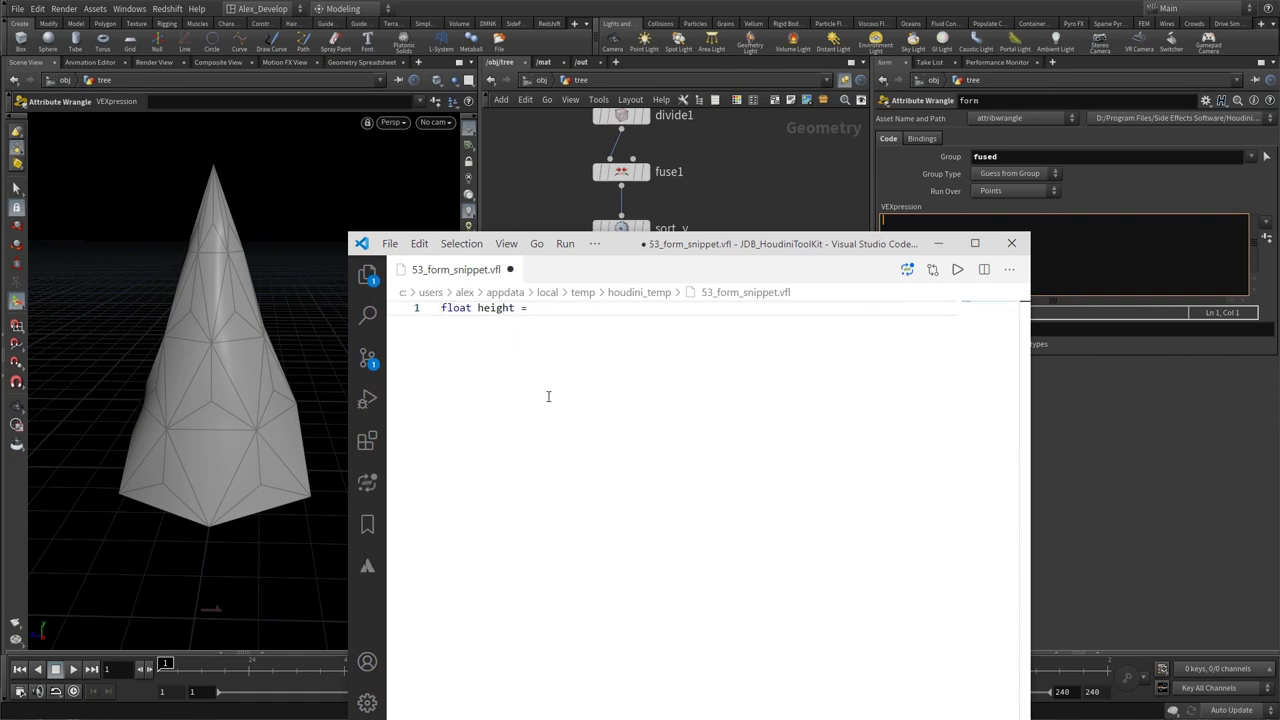
text(getbb)
key(Down)
key(Down)
key(Down)
key(Down)
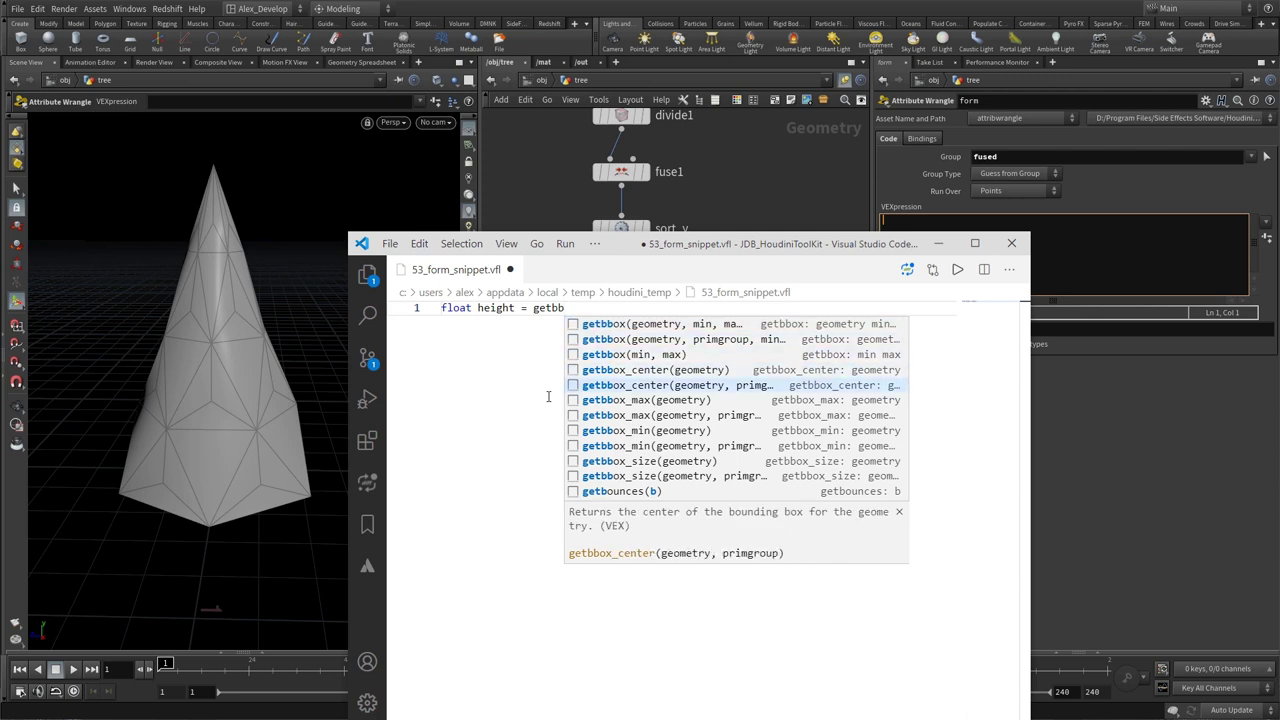
key(Down)
key(Return)
text(0))
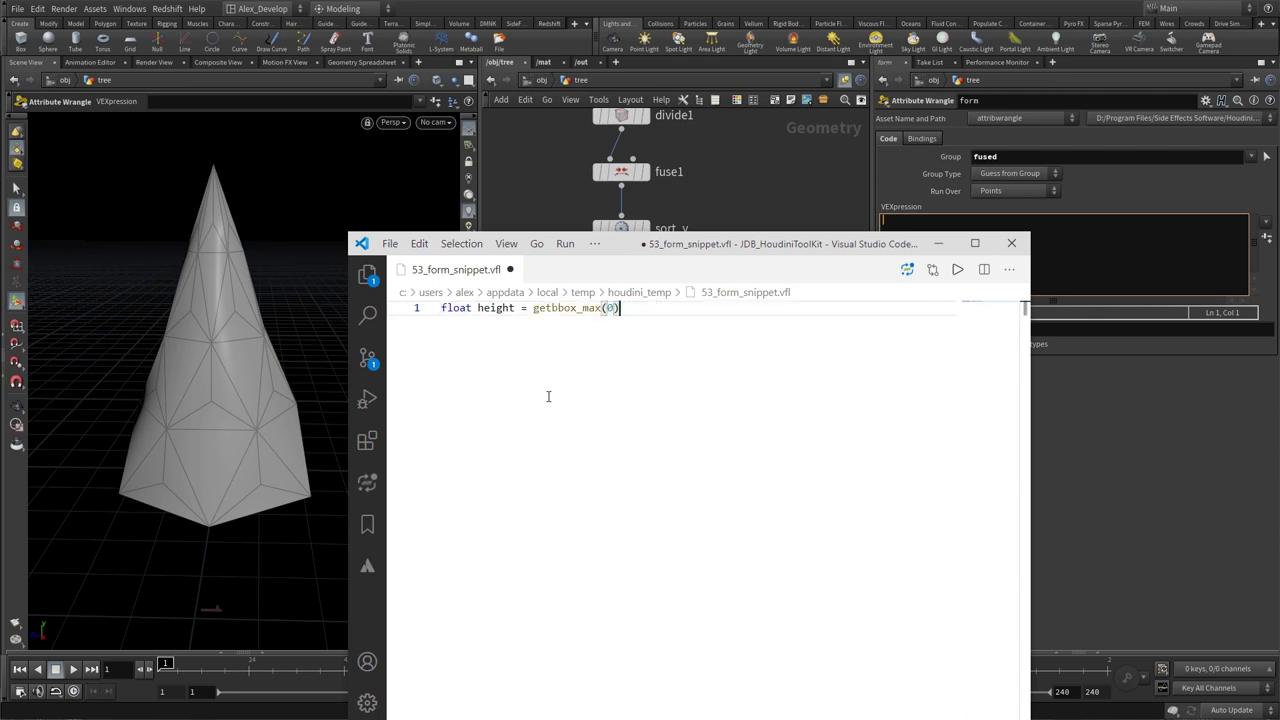
text(.y;)
key(Return)
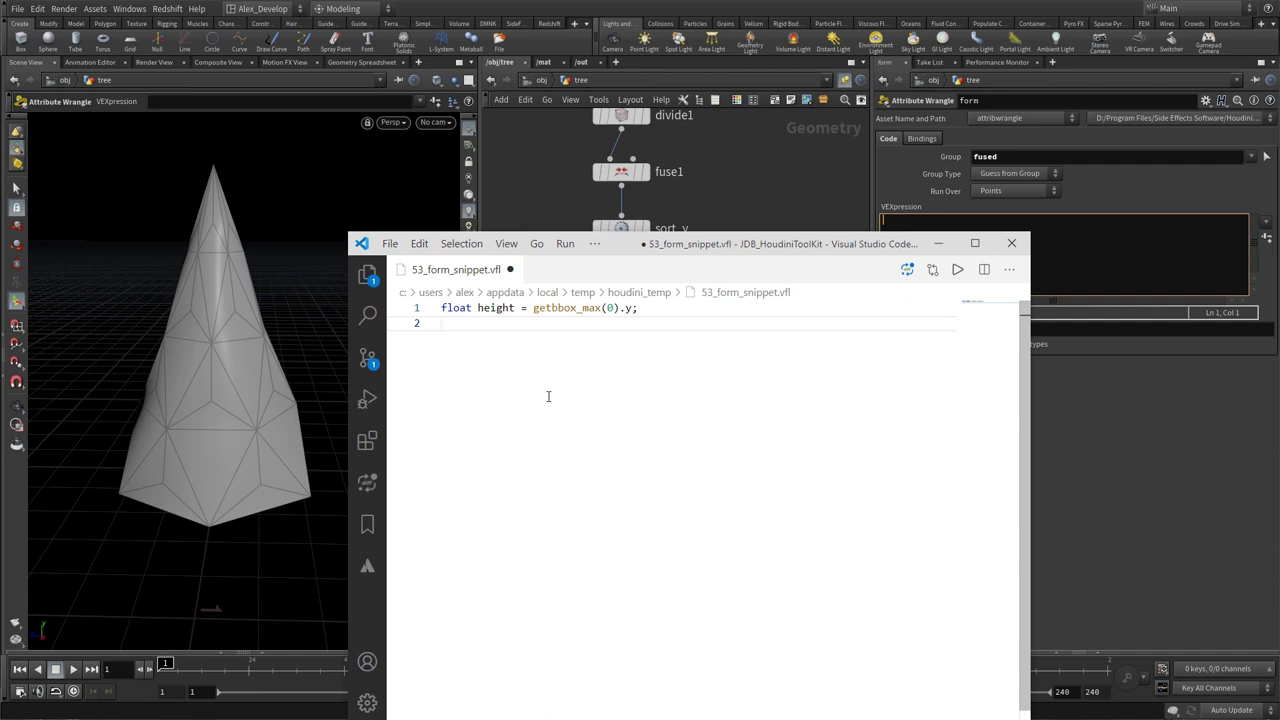
text(float l)
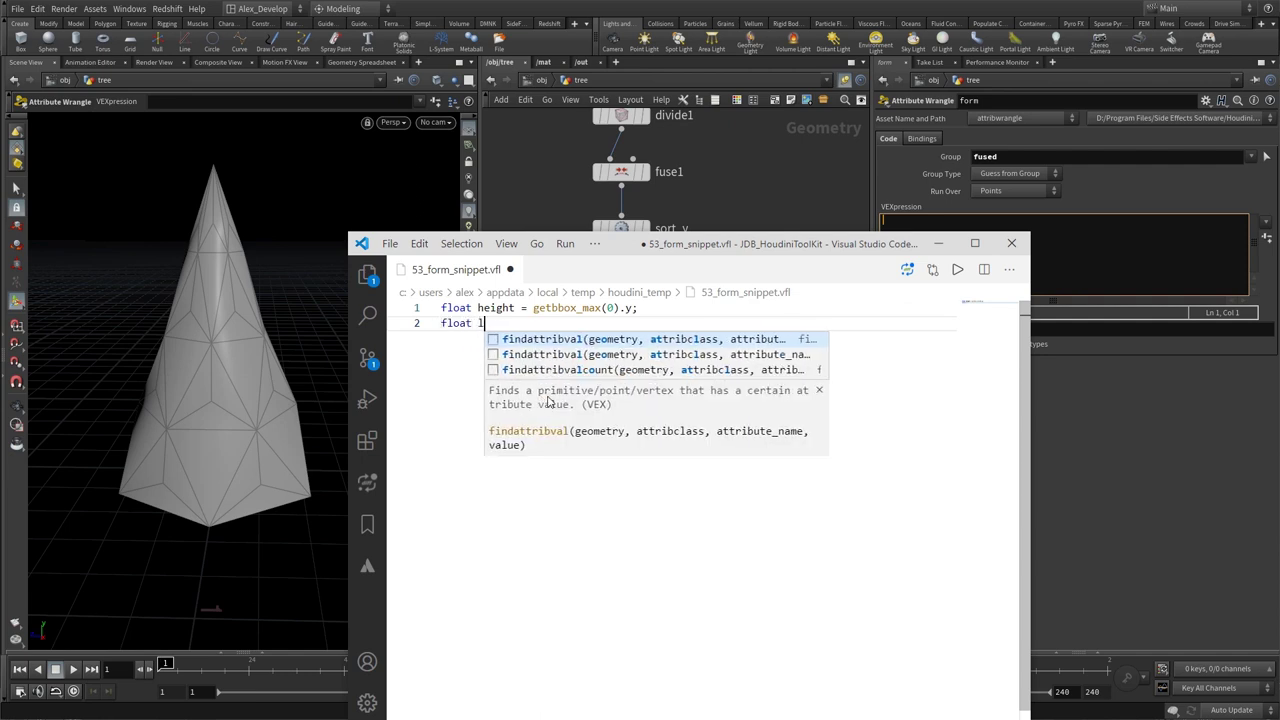
text(evel = )
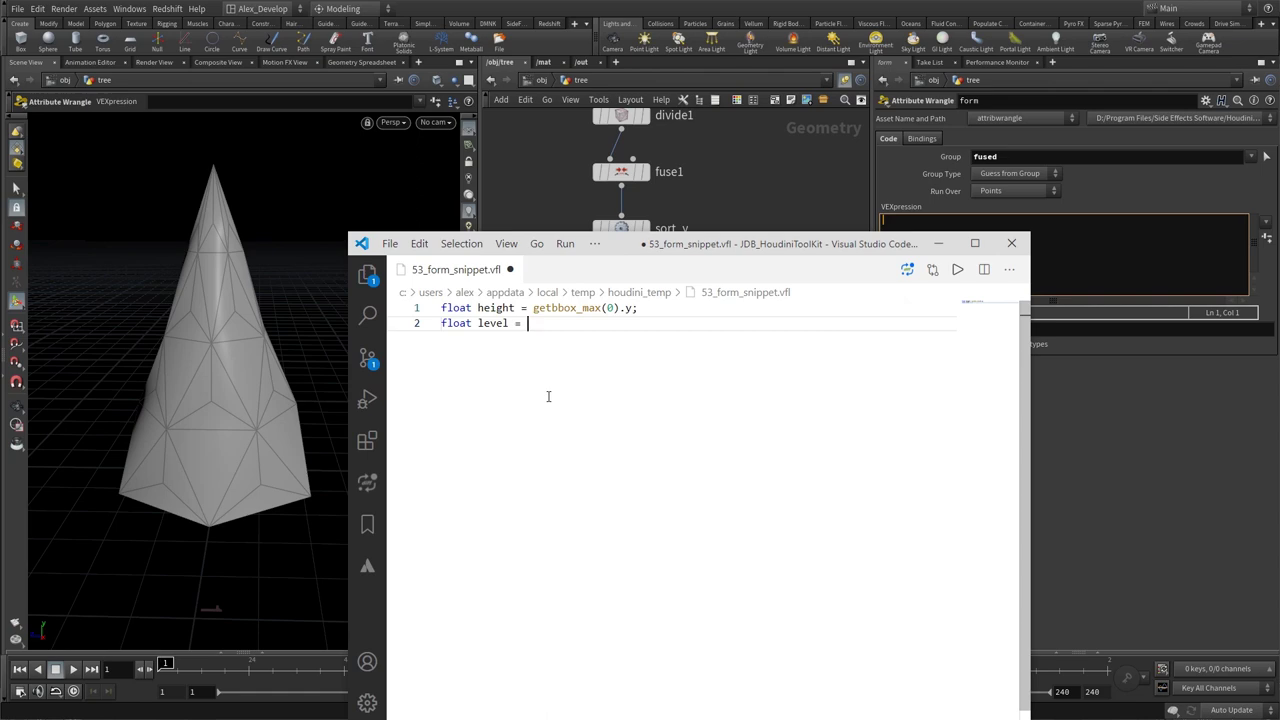
text(@P.y)
text( / hei)
key(Tab)
key(Return)
key(Return)
key(Return)
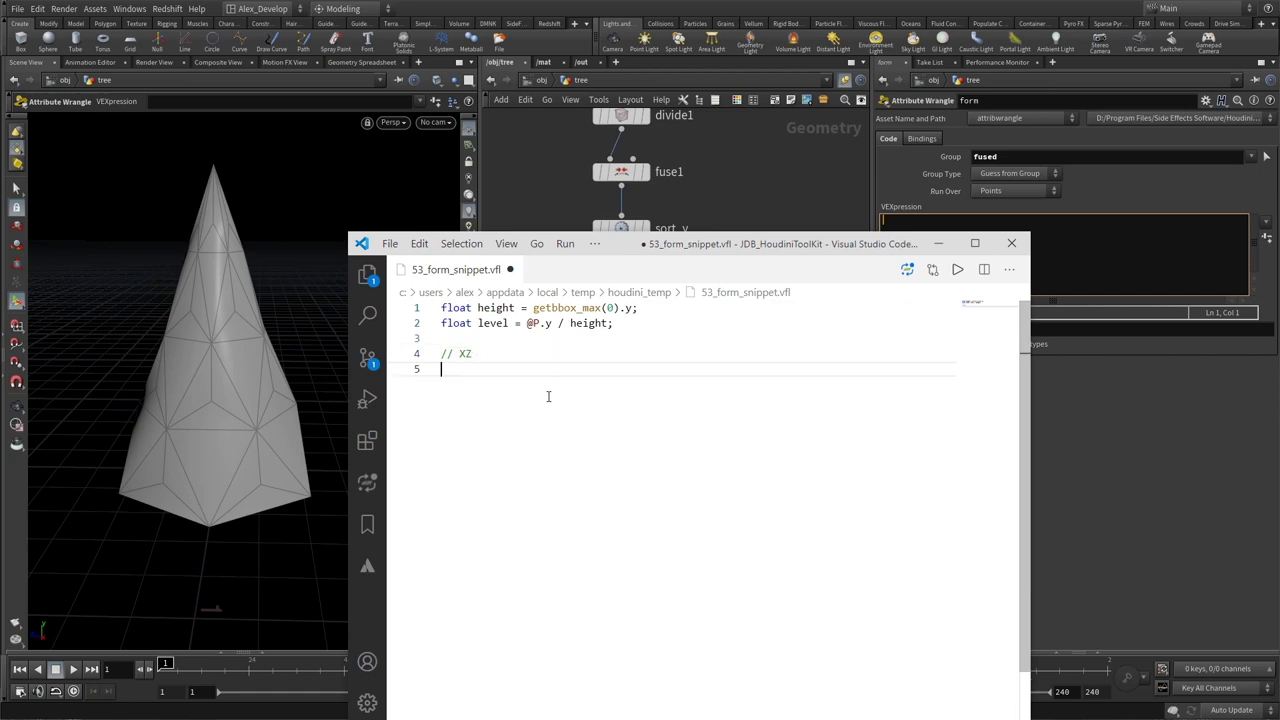
Add vector dir = normalize(set(@P.x, 0, @P.z)); and begin line 6.
text(vector )
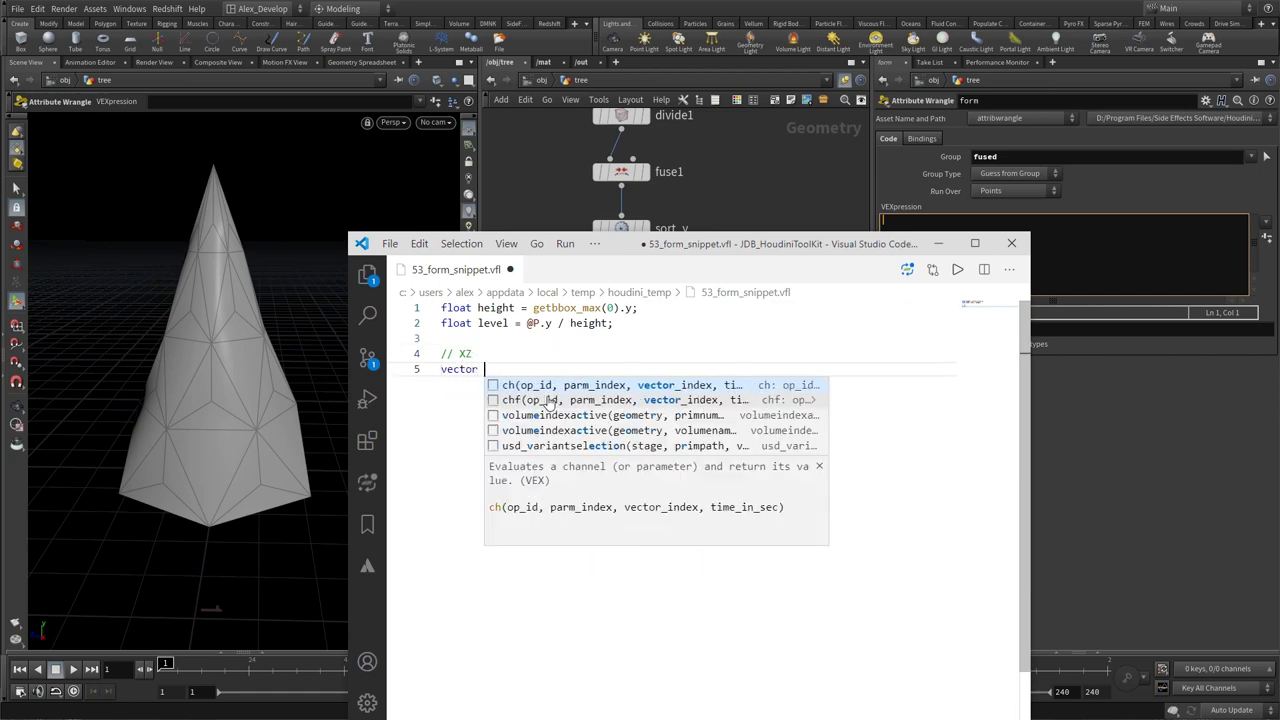
text(dir = )
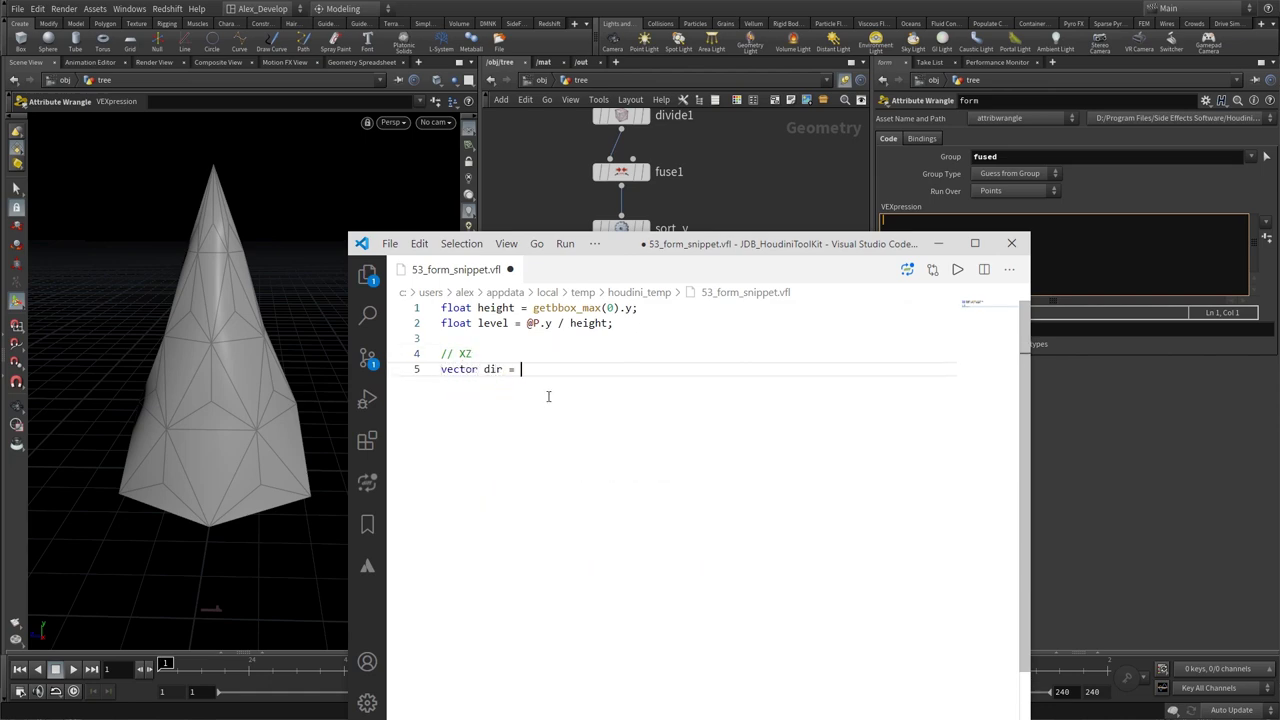
text(norma)
key(Down)
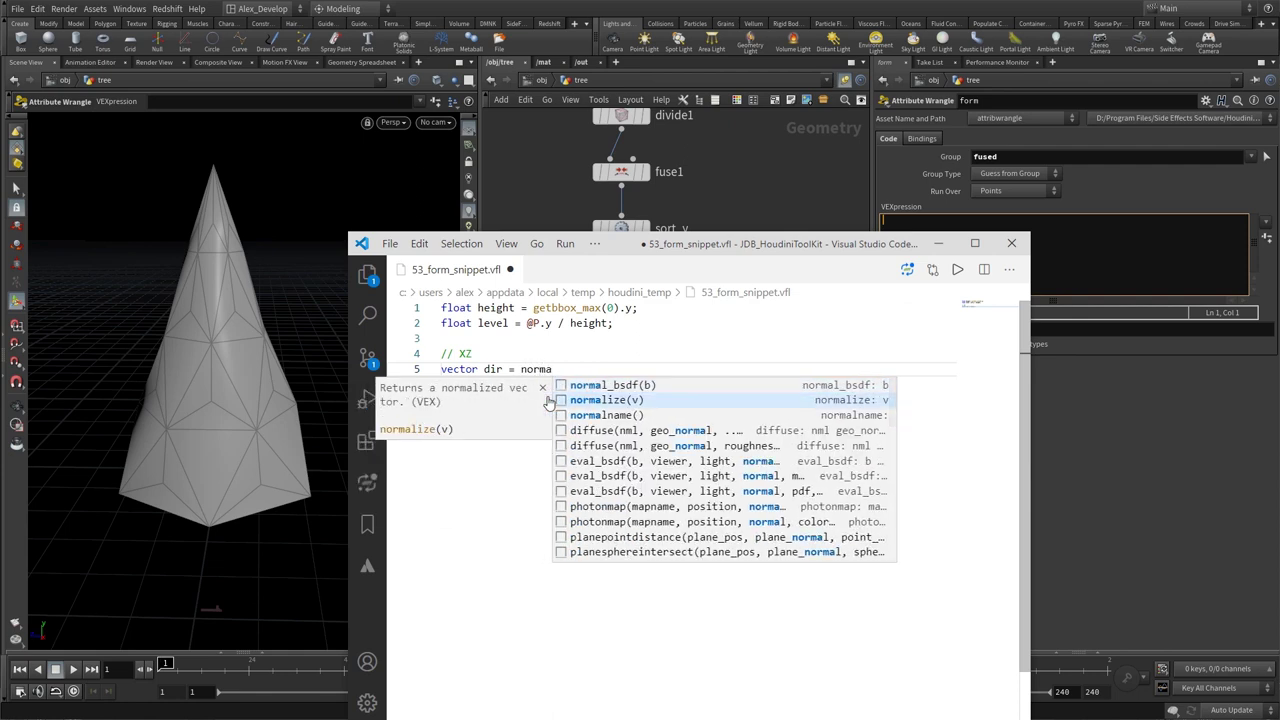
key(Return)
text(set()
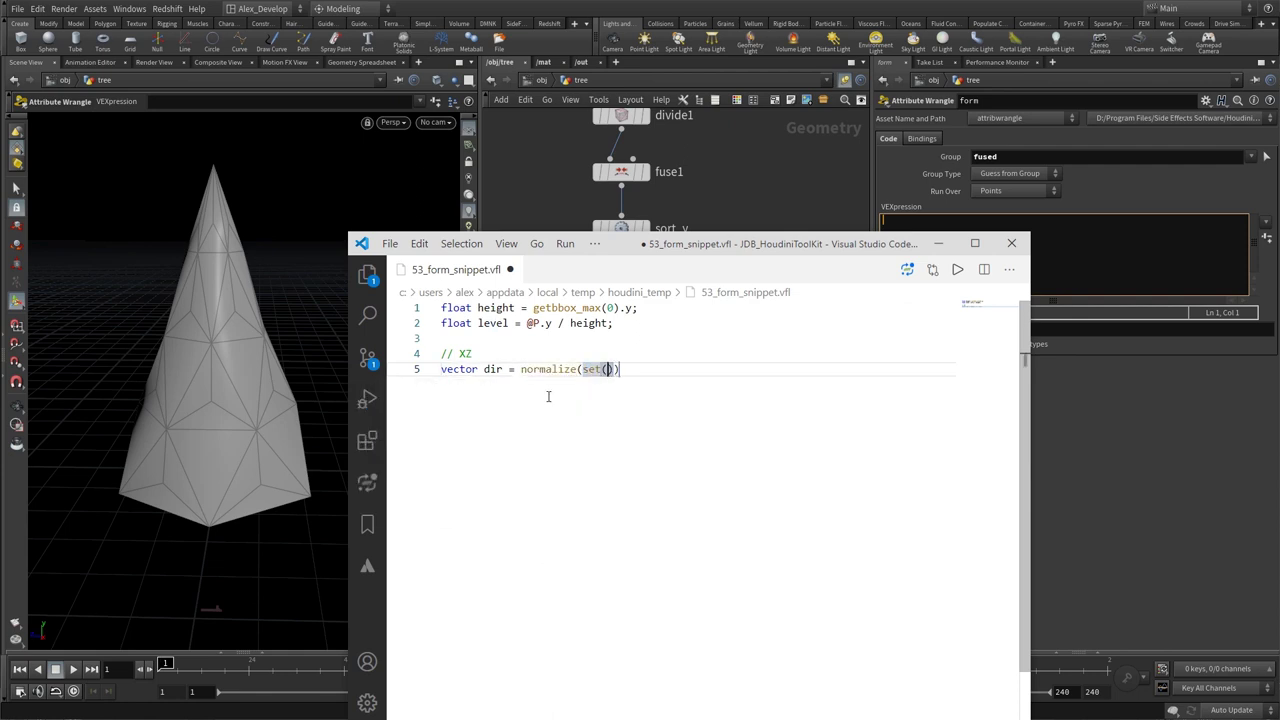
text(@P.x,)
text( 0, @P)
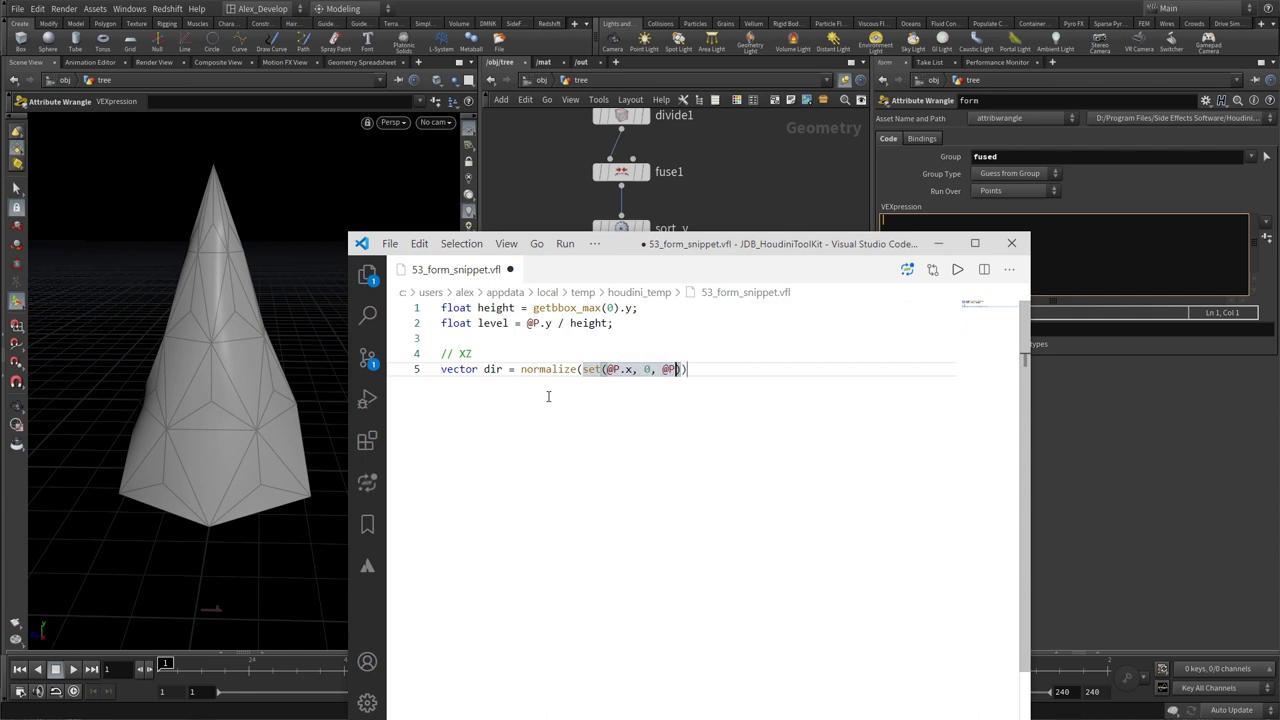
text(.z)
key(End)
text(;)
key(Return)
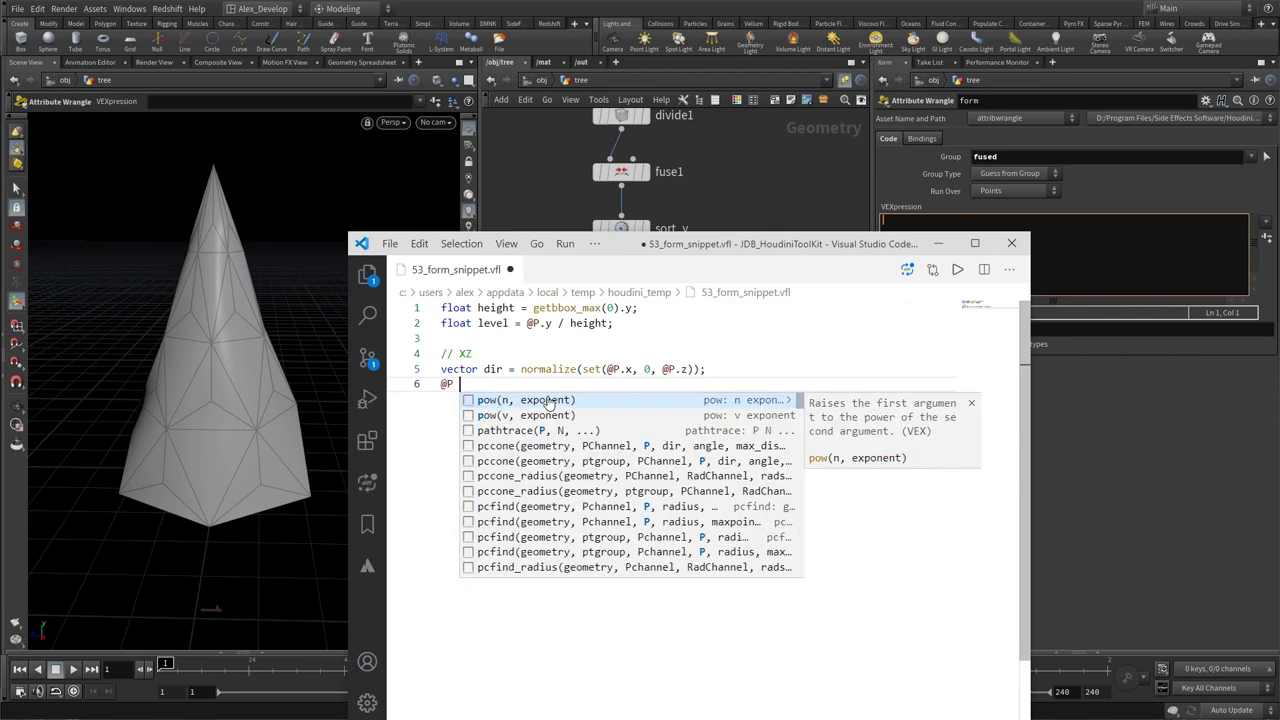
Finish line 6 as += dir * chramp("rampxz", level) * chf("multxz");.
text(+= )
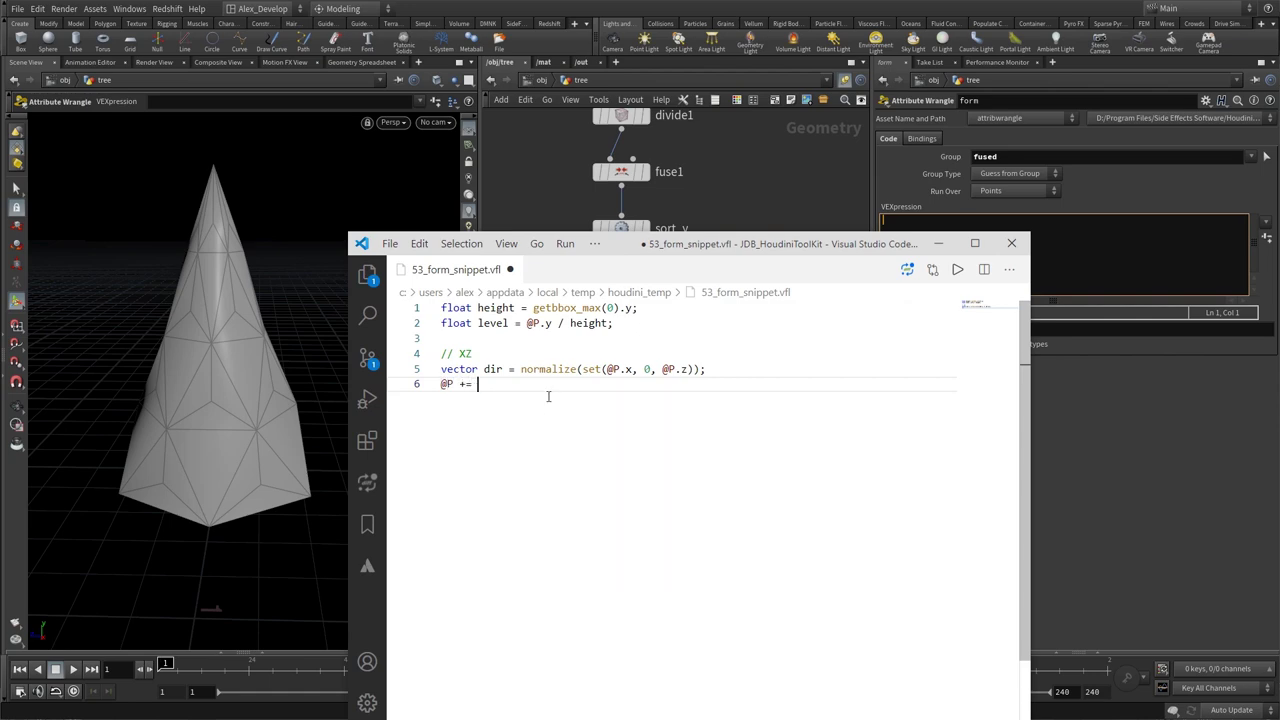
text(dir *)
text( chra)
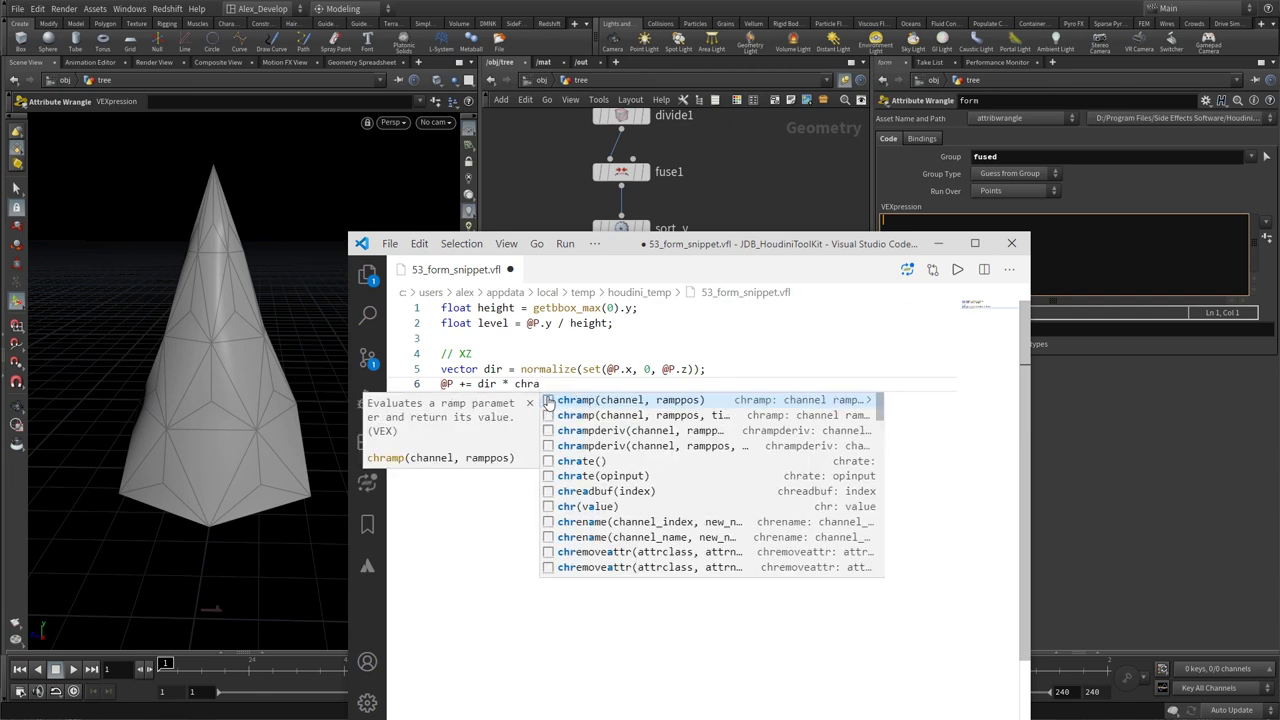
key(Tab)
text("ra)
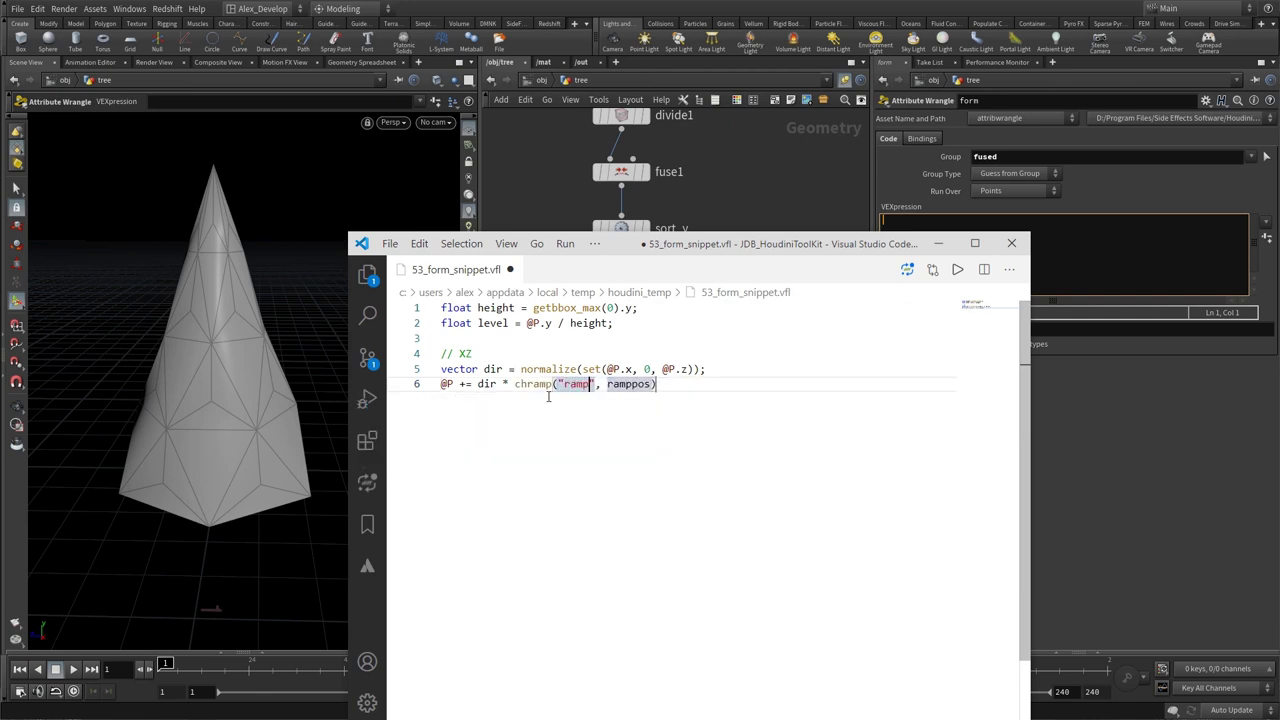
text(mpxz")
key(Tab)
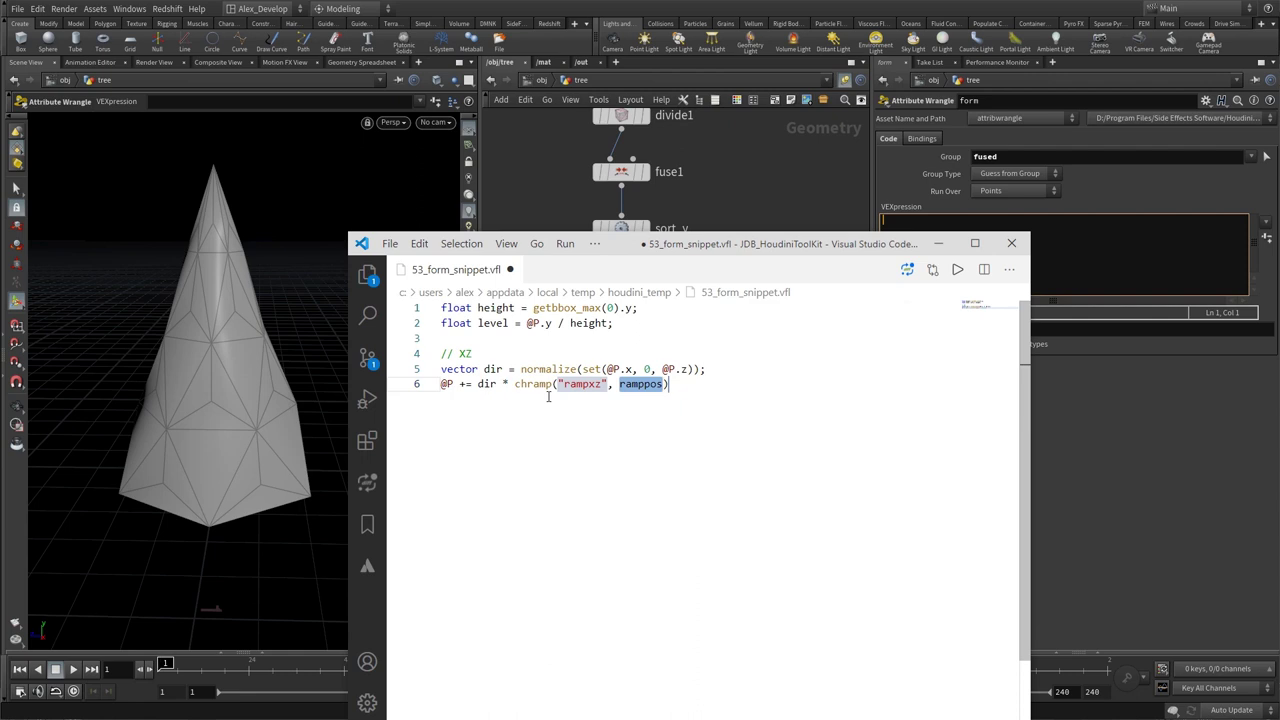
text(level)
key(Tab)
text(*)
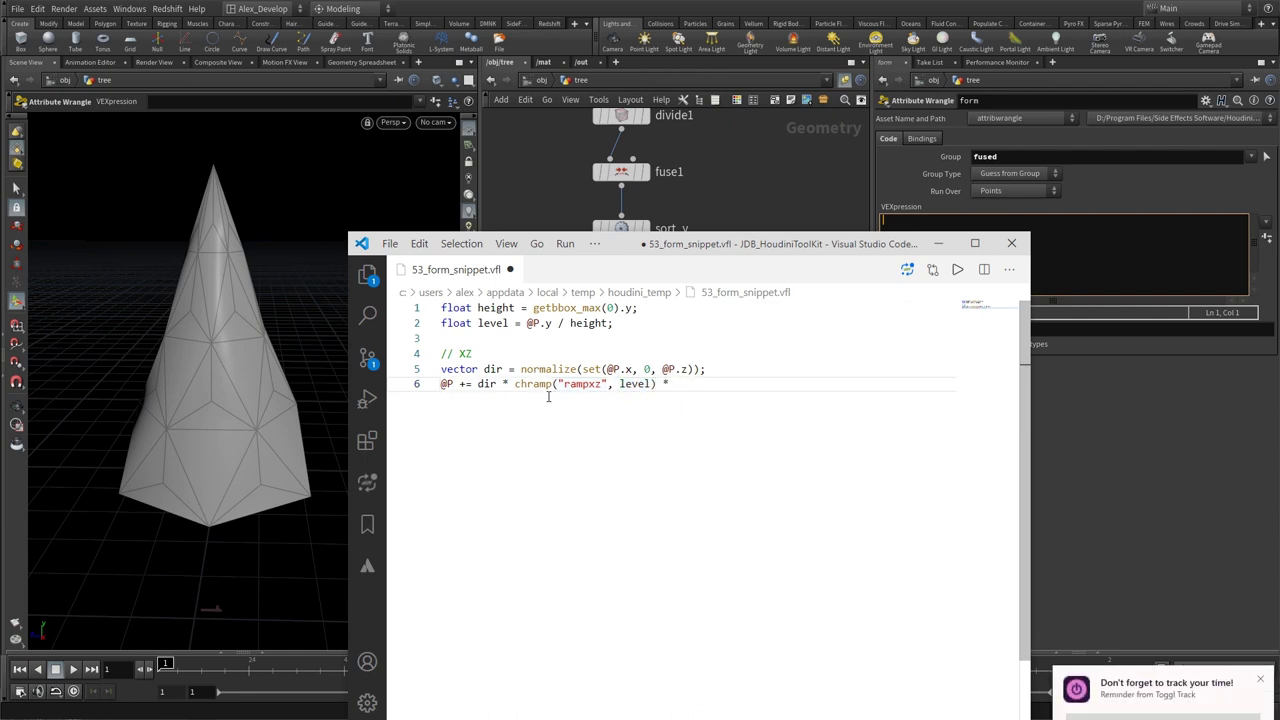
text( chf()
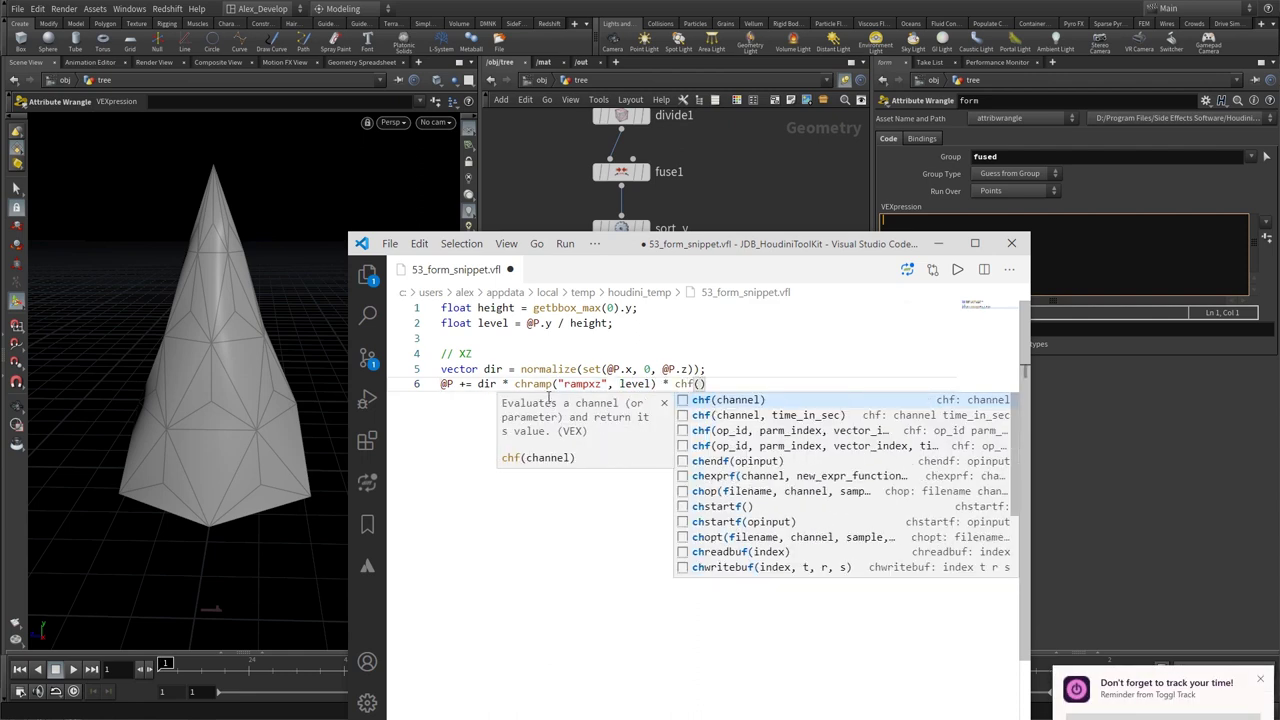
text(")
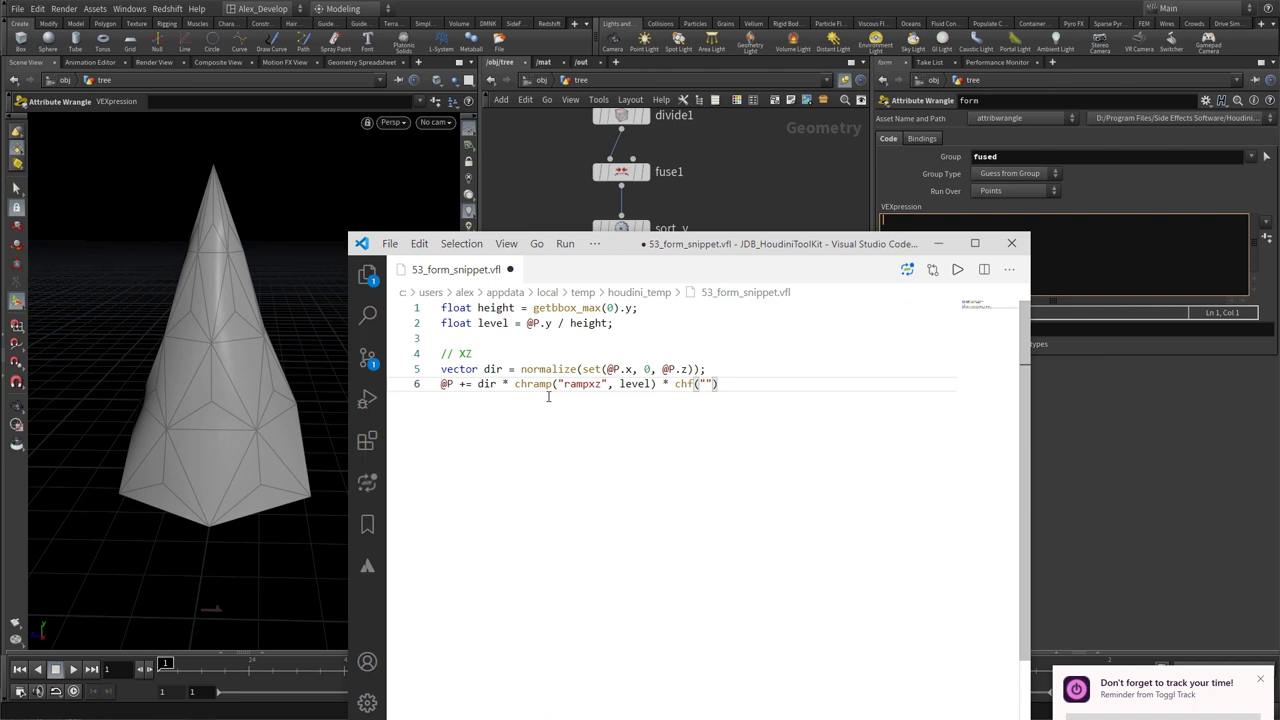
text(multx)
text(z)
key(End)
text(;)
key(Return)
key(Return)
Add a // Y line @P.y += chramp("rampy", level) * chf("multy"); and save the snippet.
text(//)
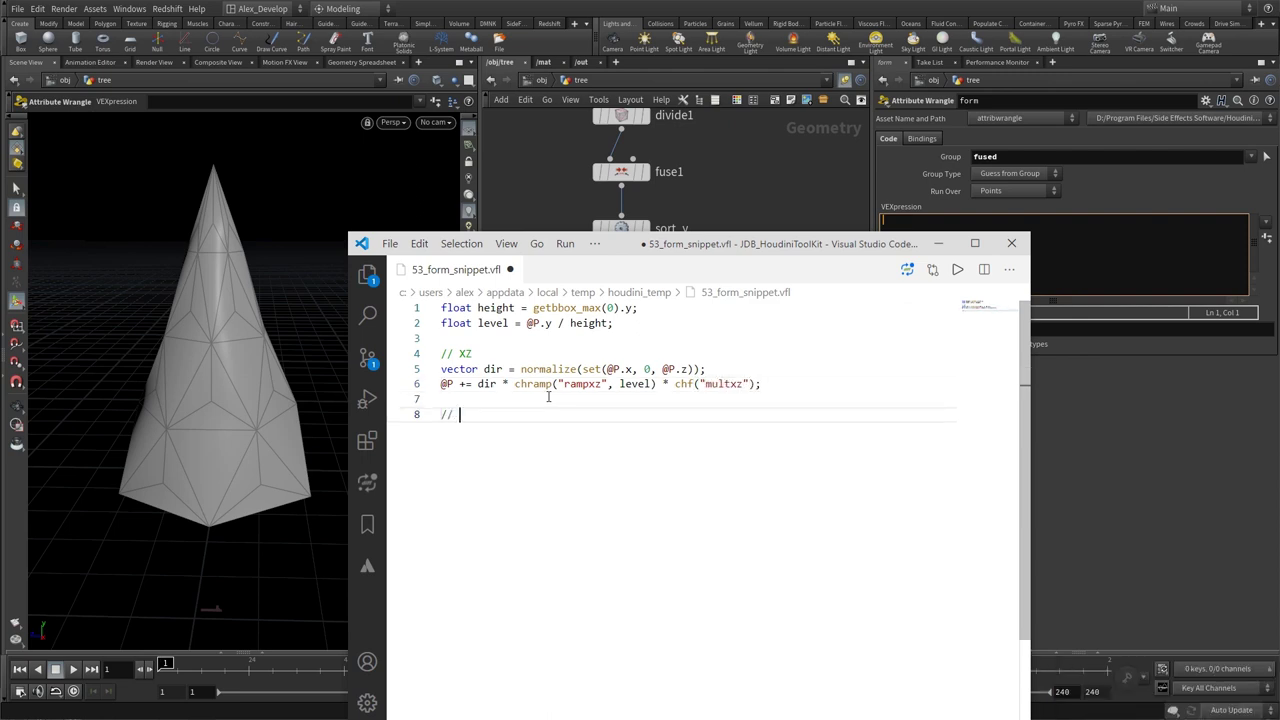
key(Return)
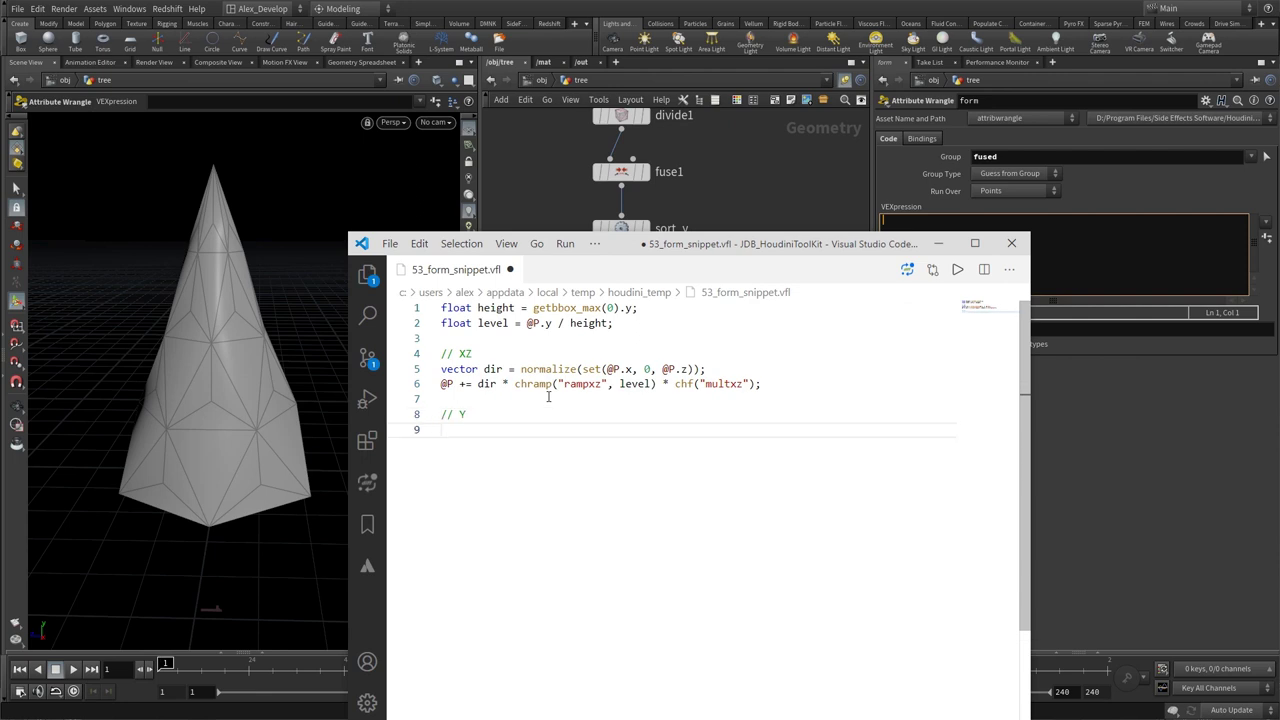
text(@P.y += )
text(chra)
key(Tab)
text("r)
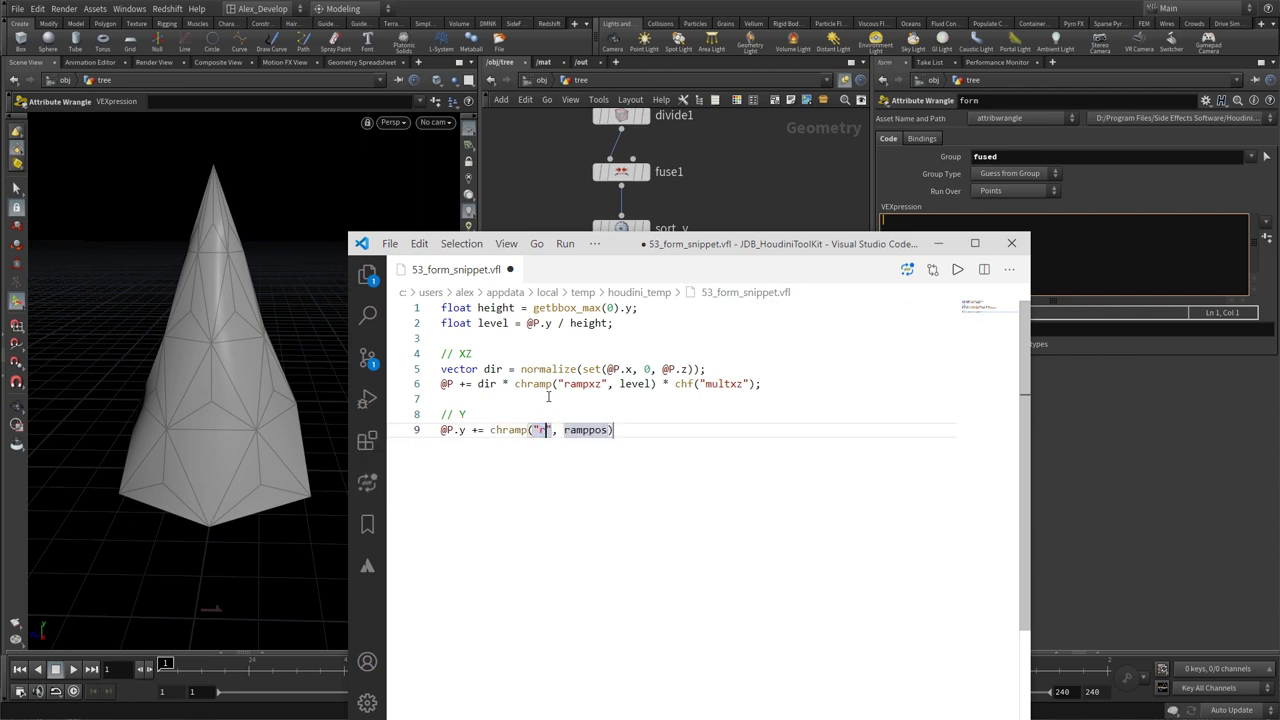
text(ampy)
key(Tab)
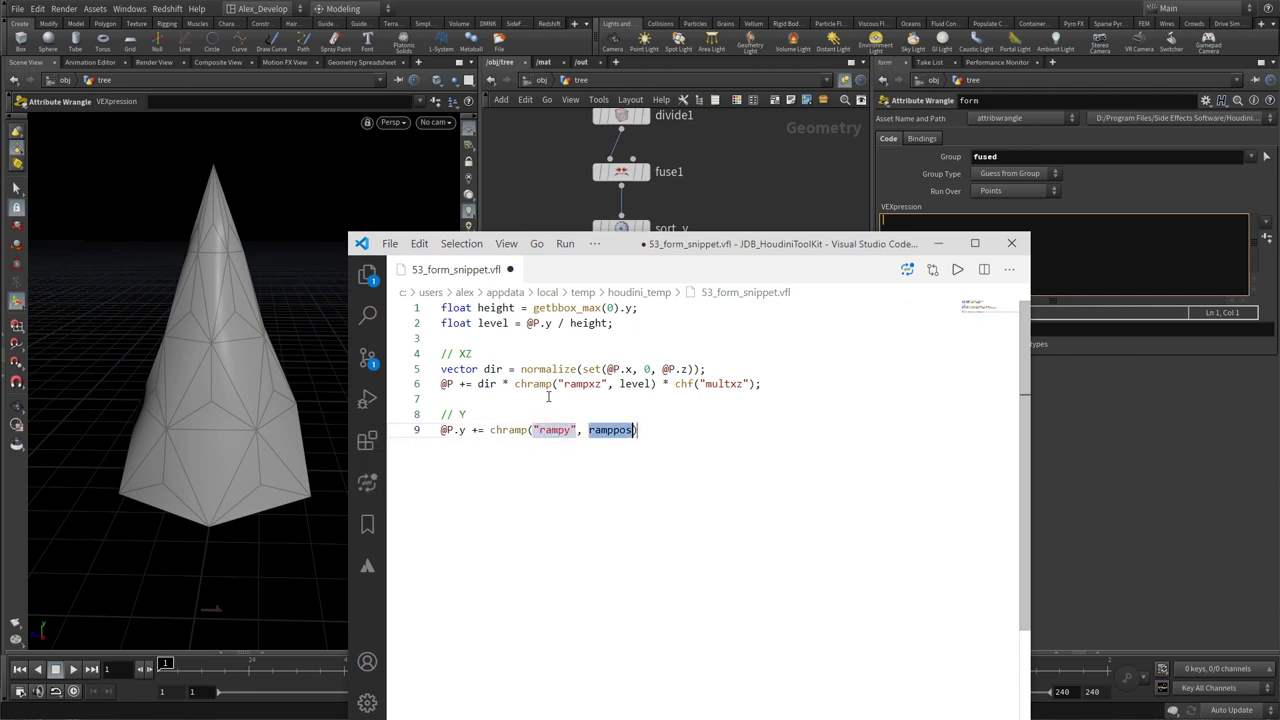
text(level)
key(Escape)
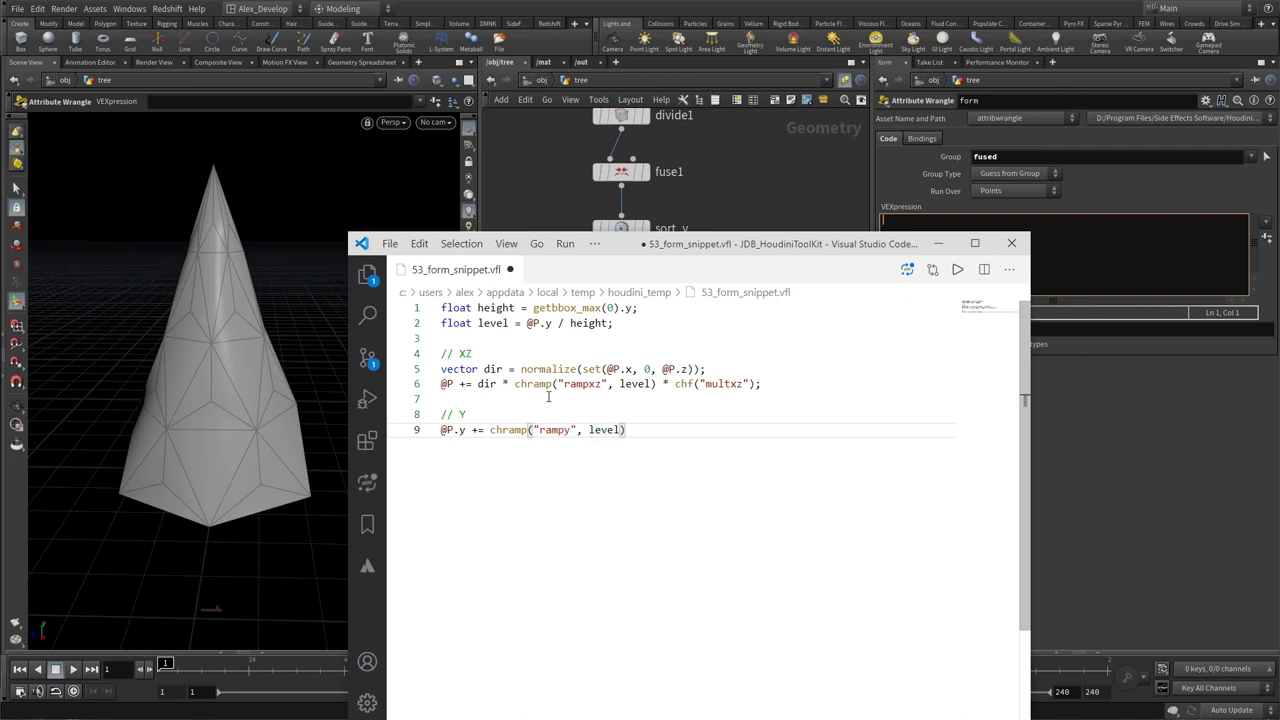
text(* ch)
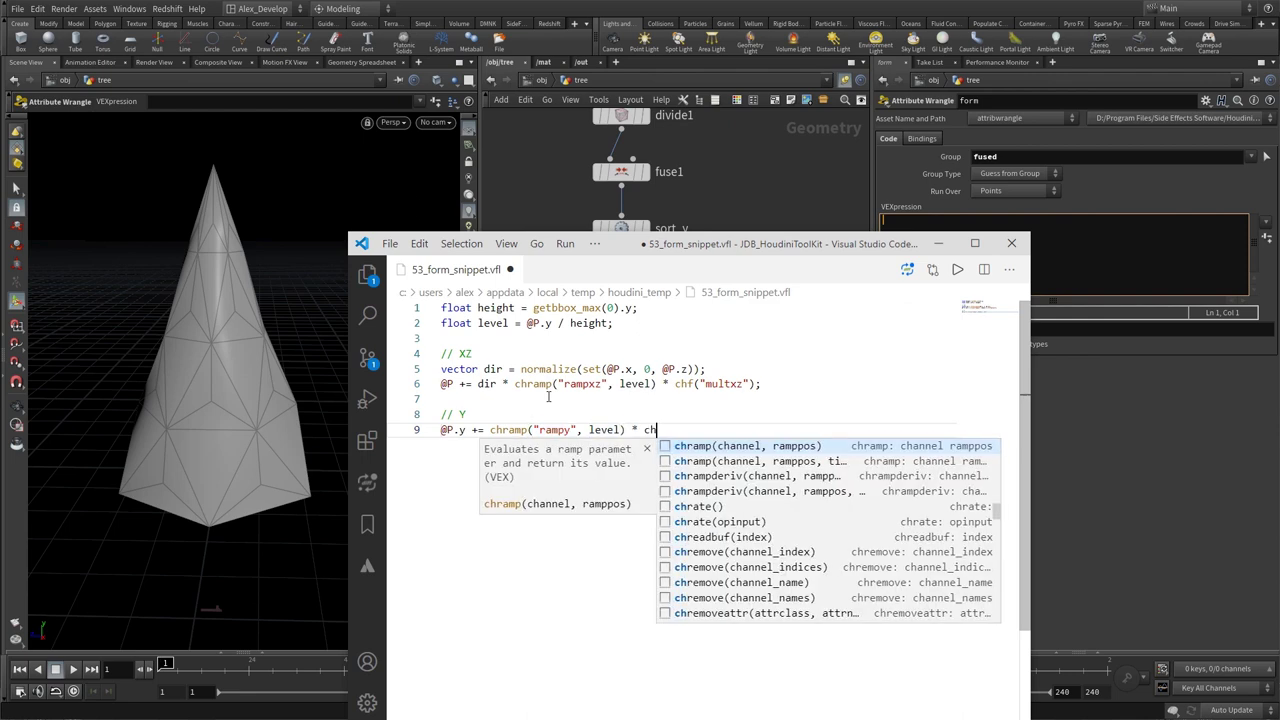
text(f()
key(Escape)
text(")
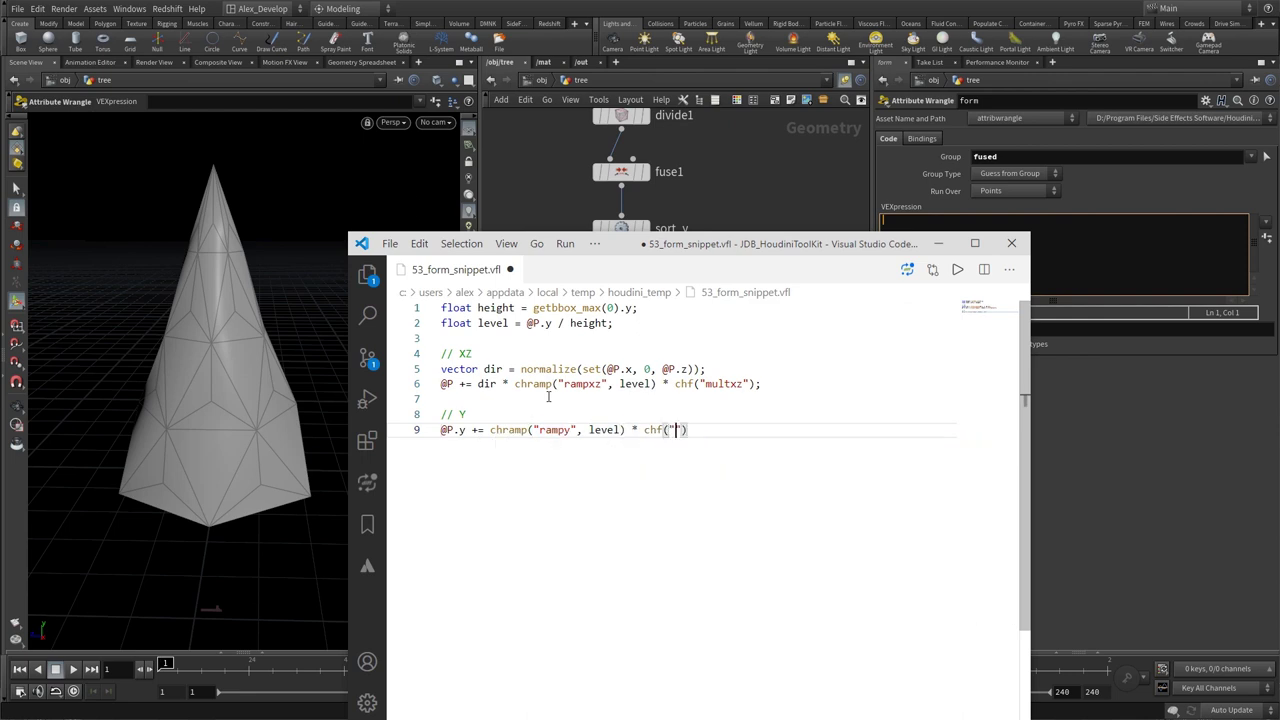
text(m)
text(ult)
text(y)
key(End)
text(;)
key(ctrl+s)
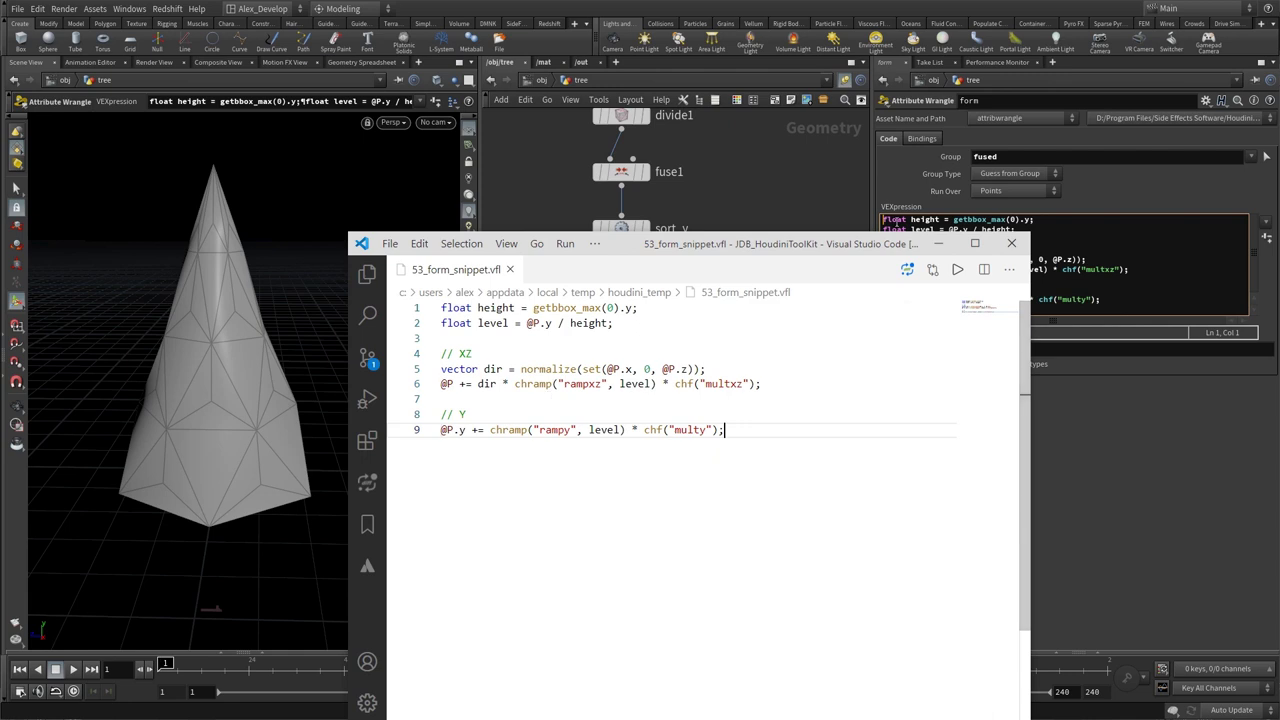
click(937, 243)
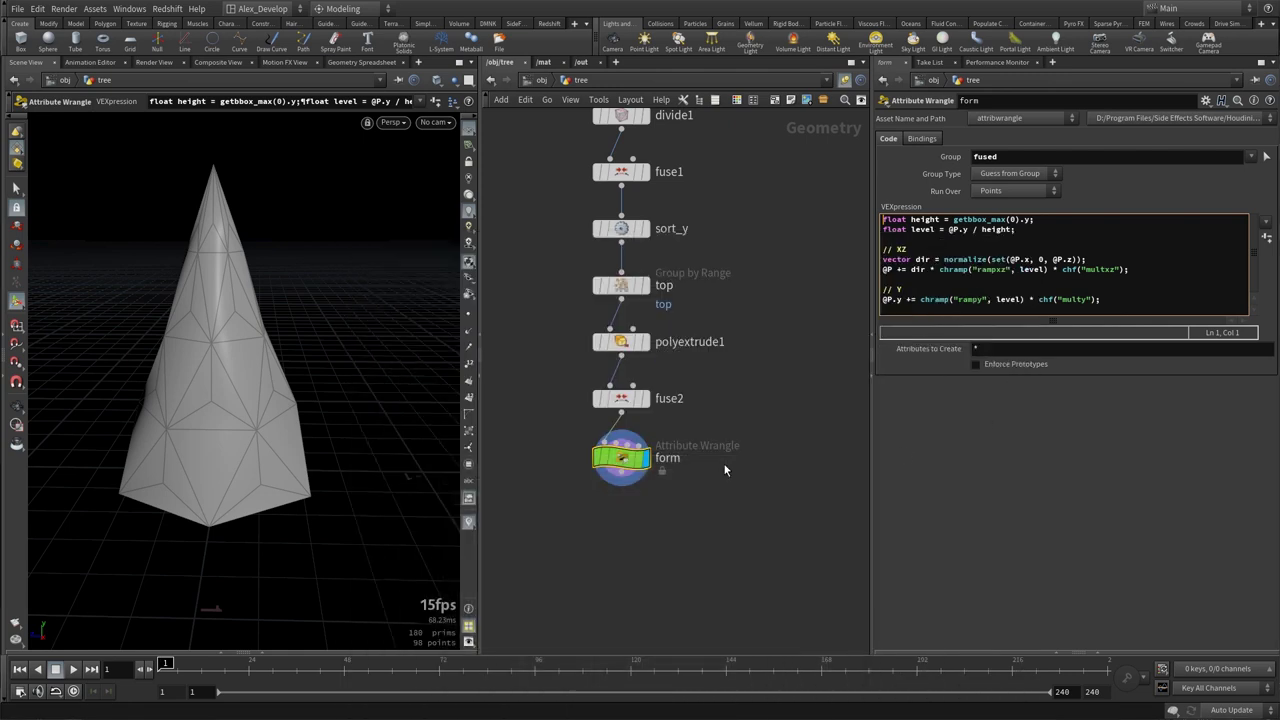
Create spare parameters for the Multxz, Multy, Rampxz and Rampy channels.
click(1266, 238)
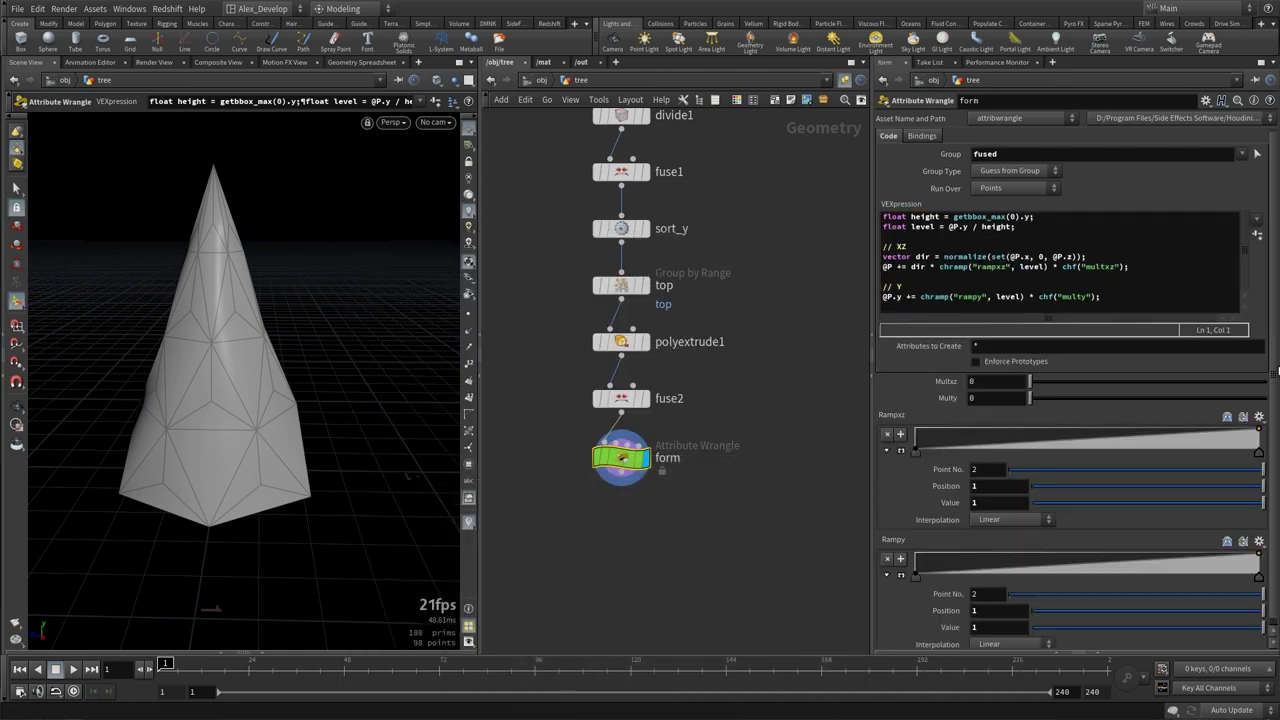
scroll(1277, 372, down, 1)
scroll(1195, 254, up, 1)
In Edit Parameter Interface, set the range minimum of multxz and multy to -1.
click(1206, 100)
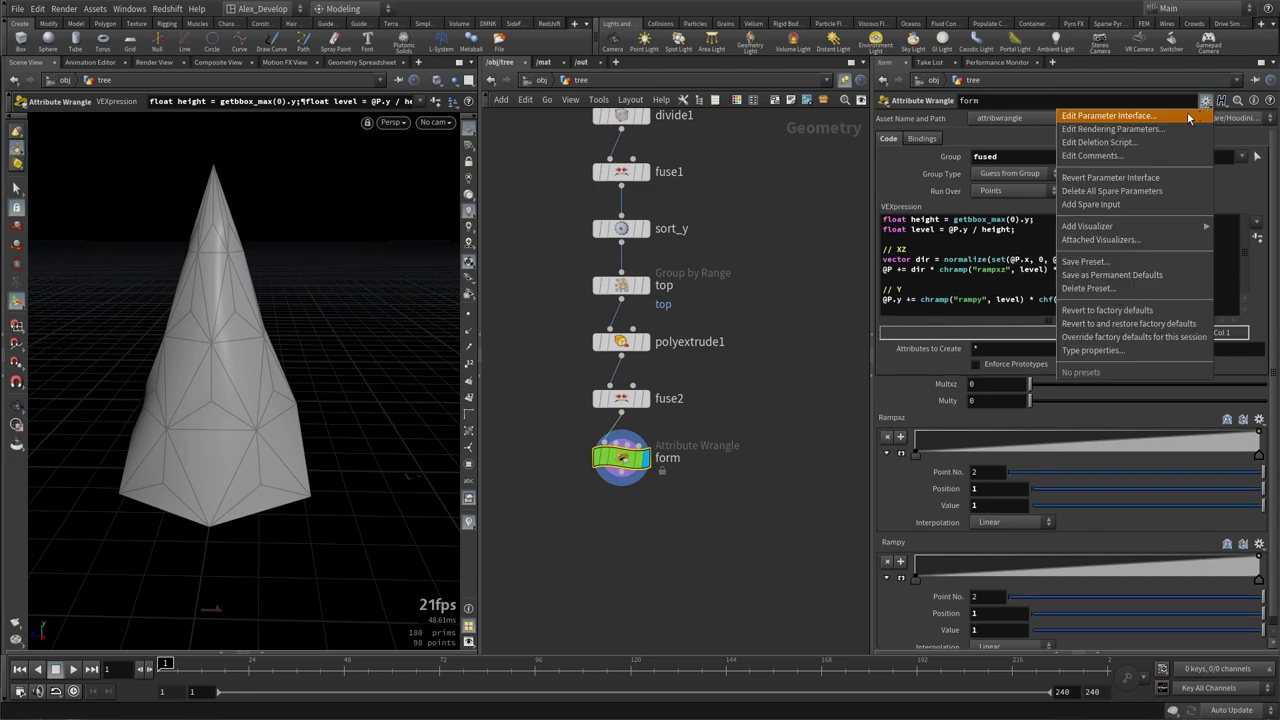
click(1100, 114)
click(516, 485)
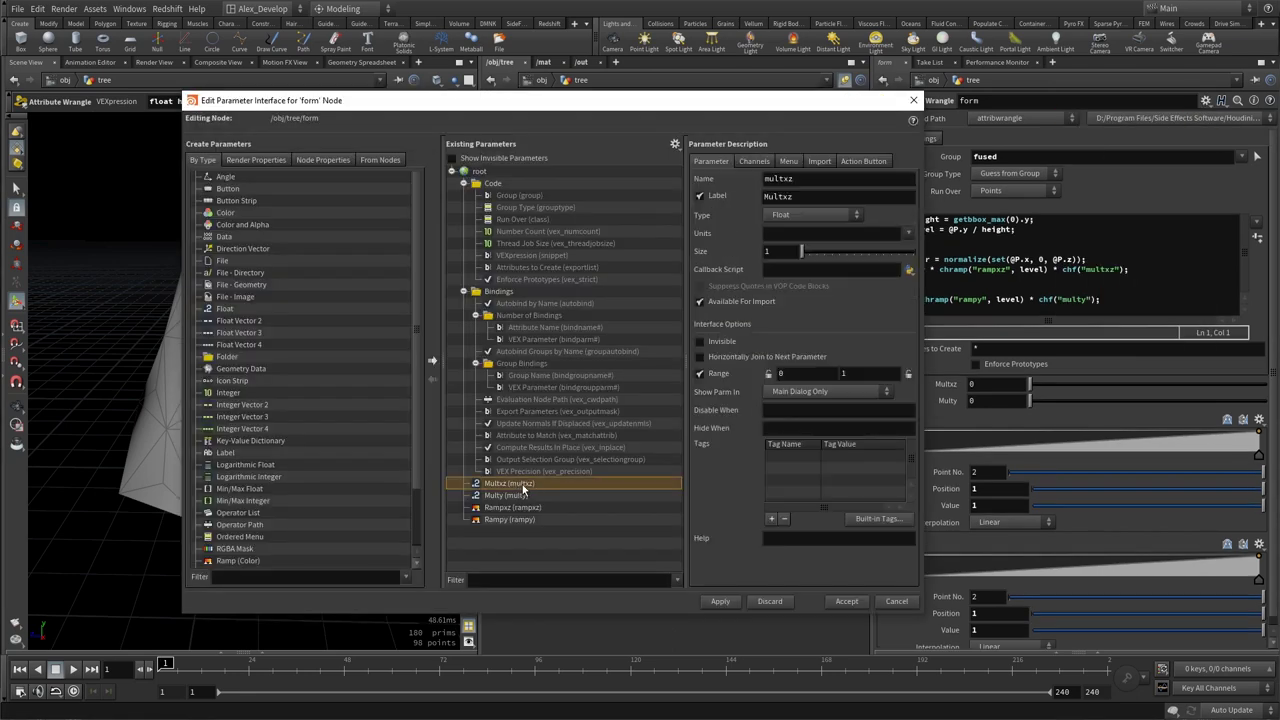
click(793, 372)
text(-1)
click(541, 497)
click(781, 374)
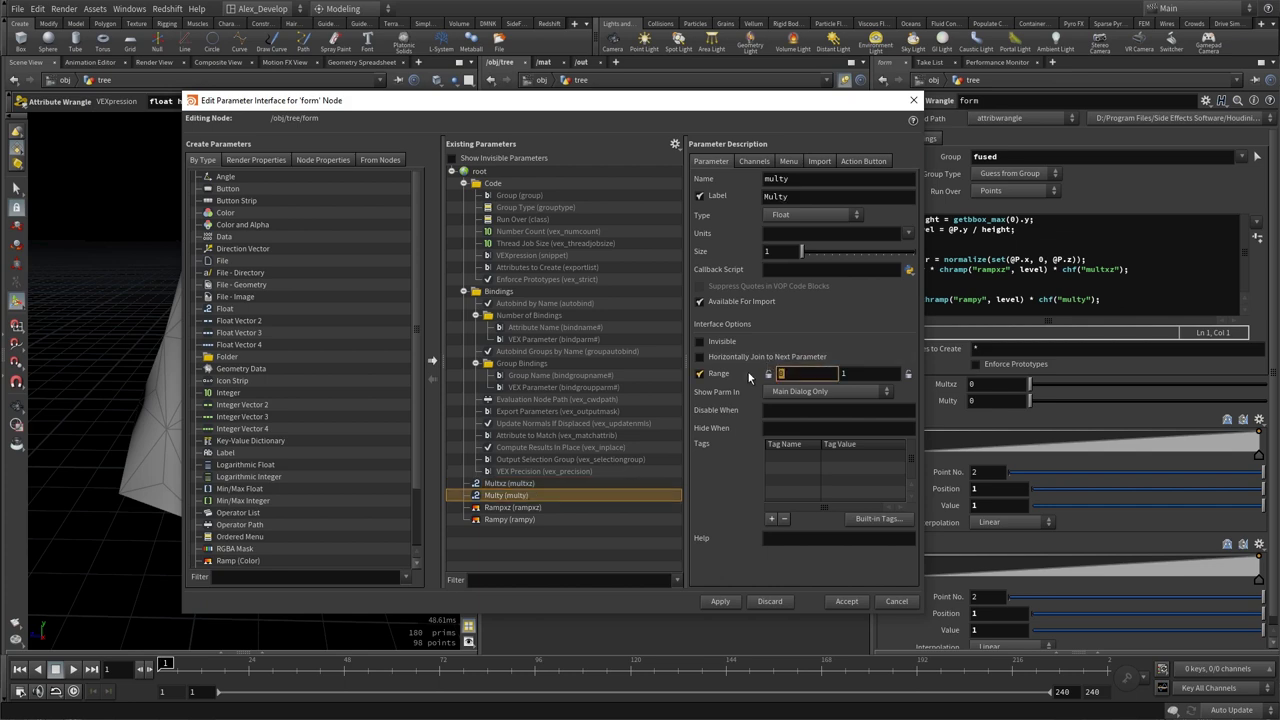
click(848, 599)
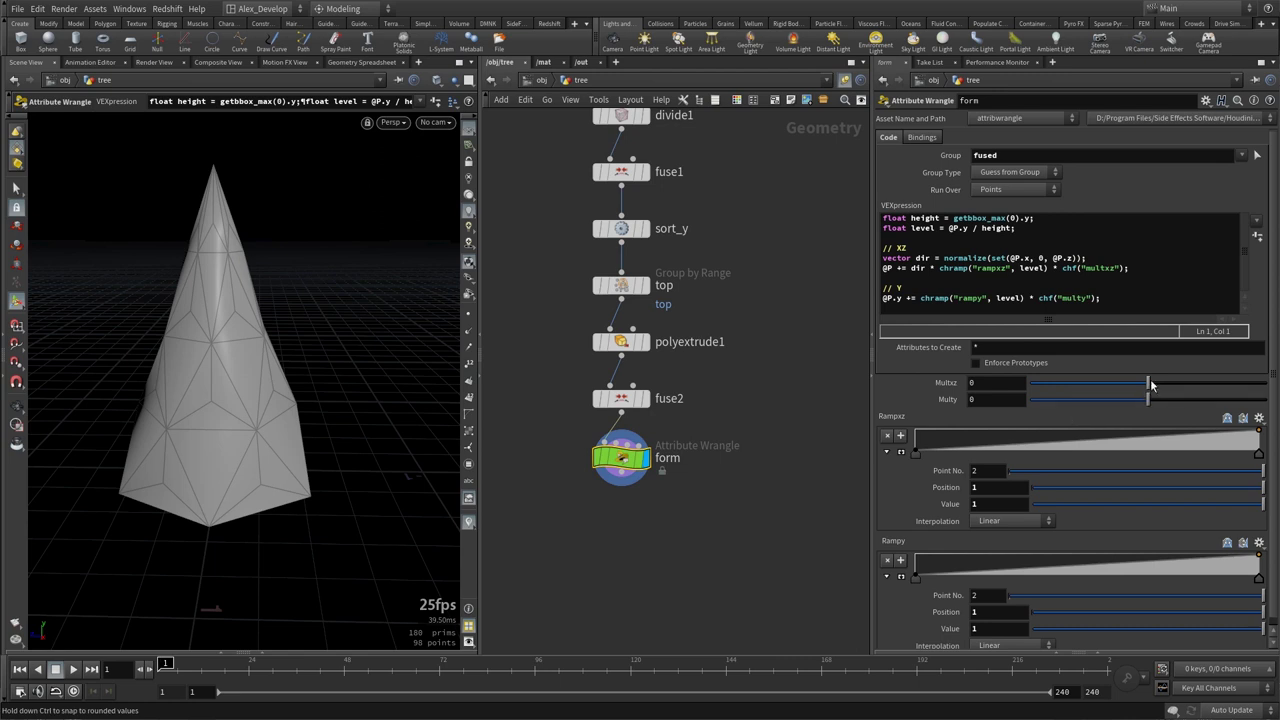
Set Multxz 0.164, Multy -0.079, Rampxz end 0.533 and Rampy keys 1 and 0.6, then orbit the tree.
drag(1150, 383, 1166, 386)
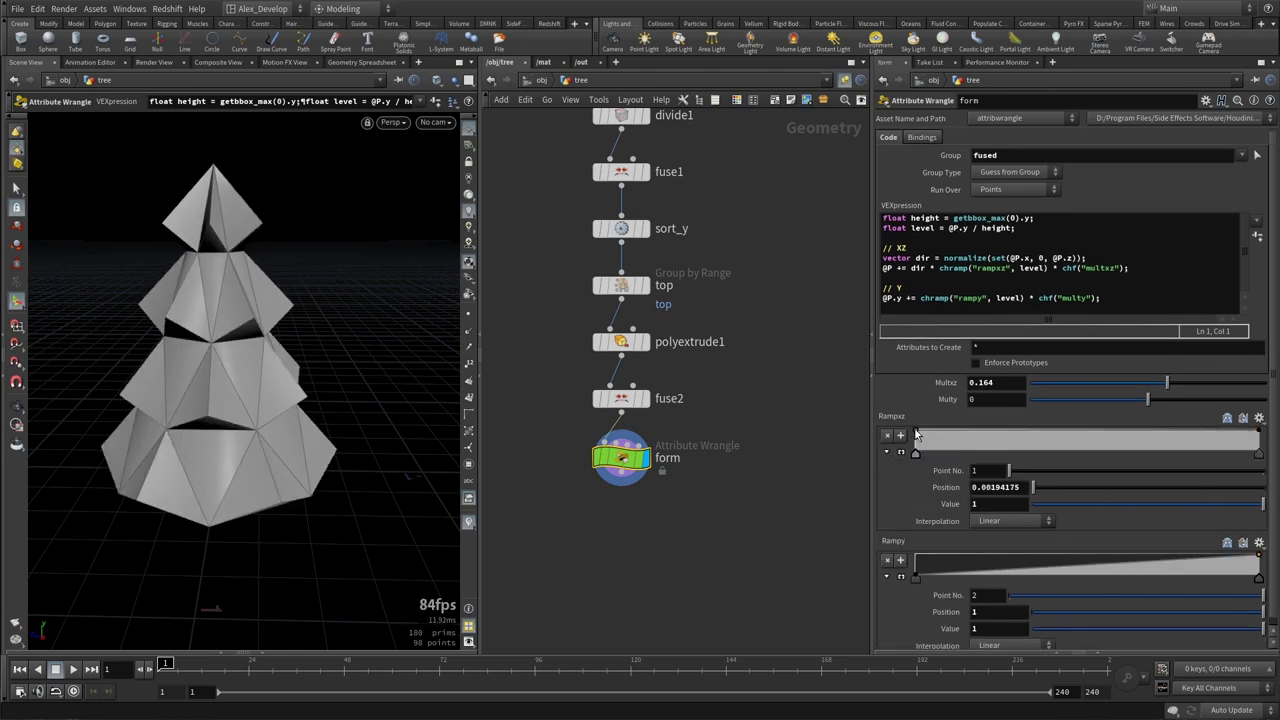
drag(1259, 434, 1259, 443)
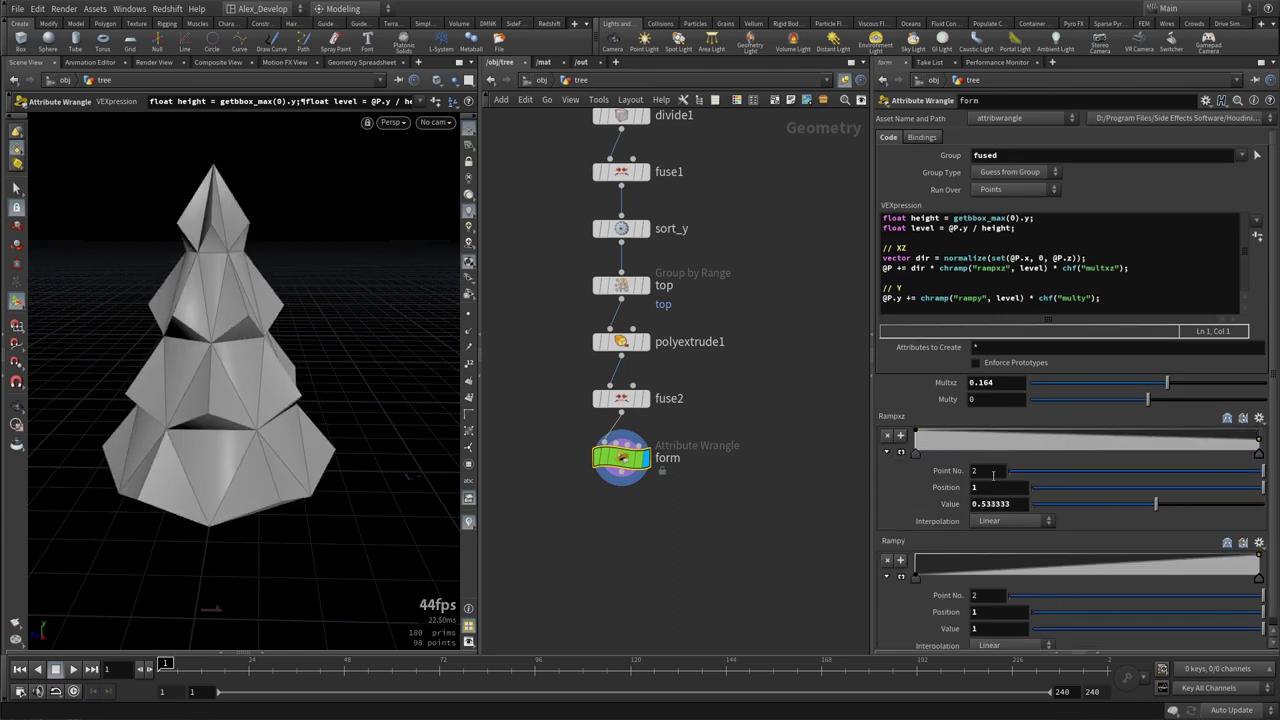
drag(1147, 399, 1136, 399)
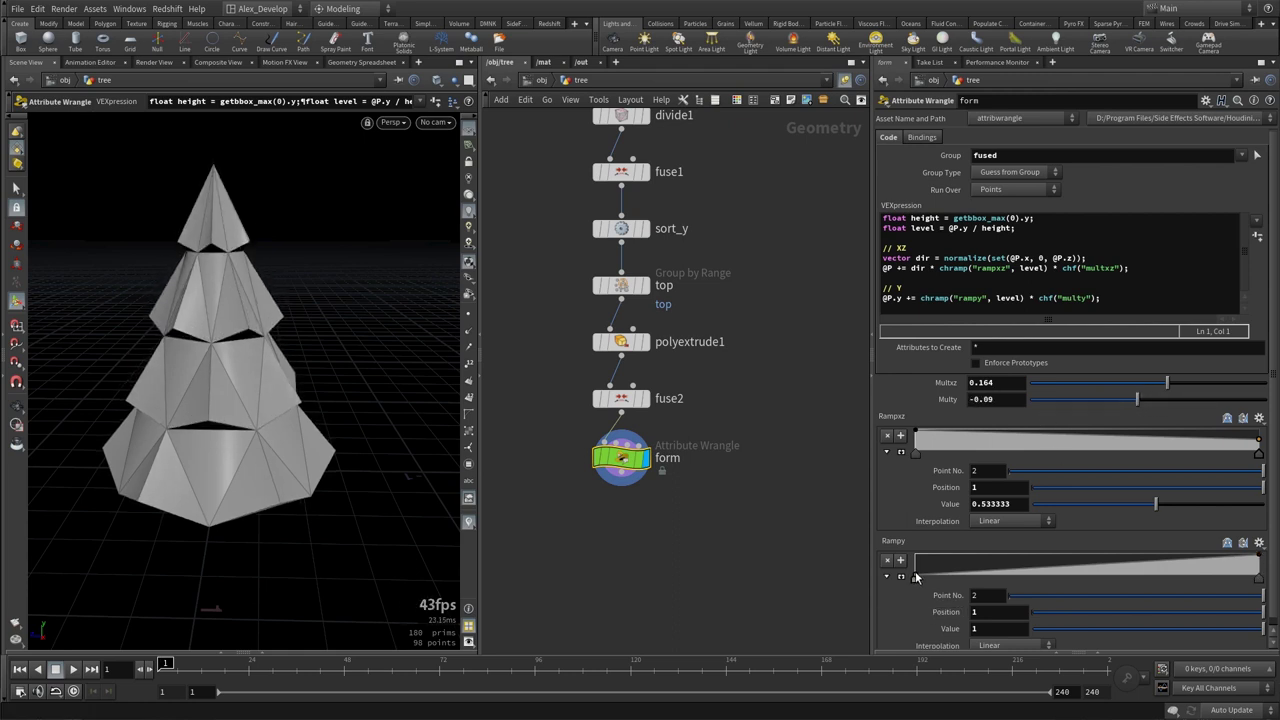
drag(915, 577, 915, 558)
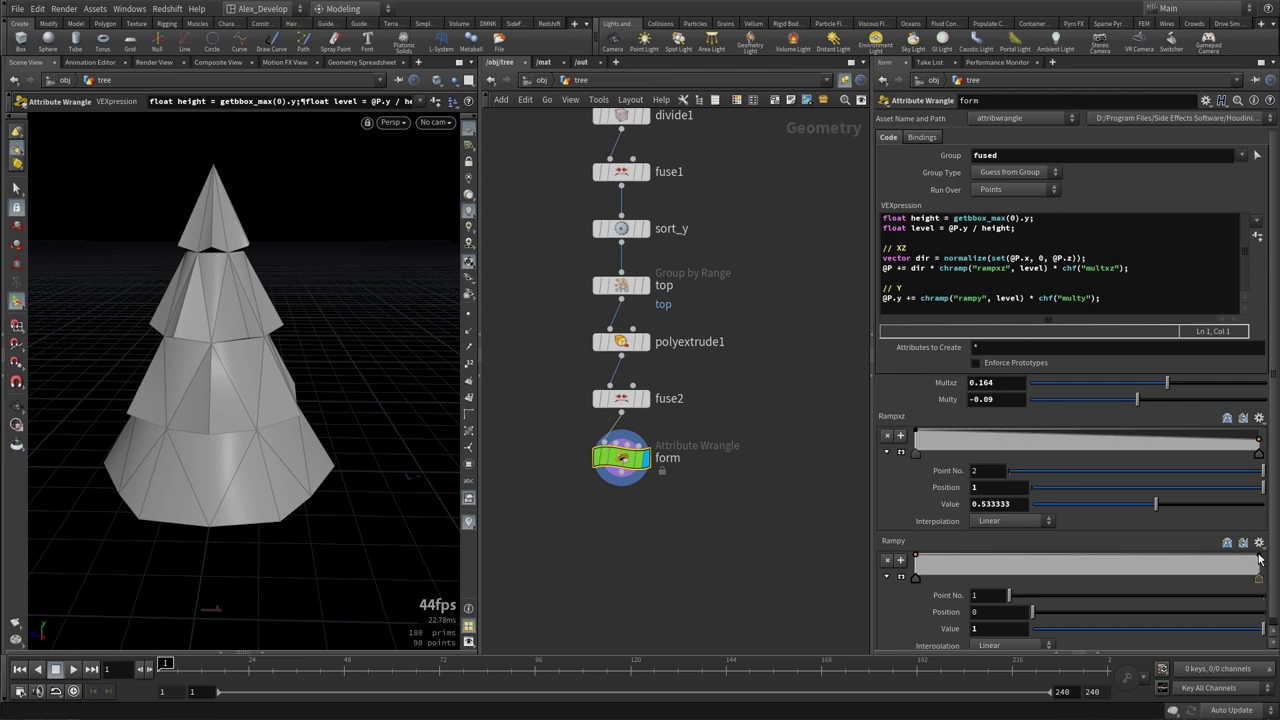
drag(1258, 558, 1258, 566)
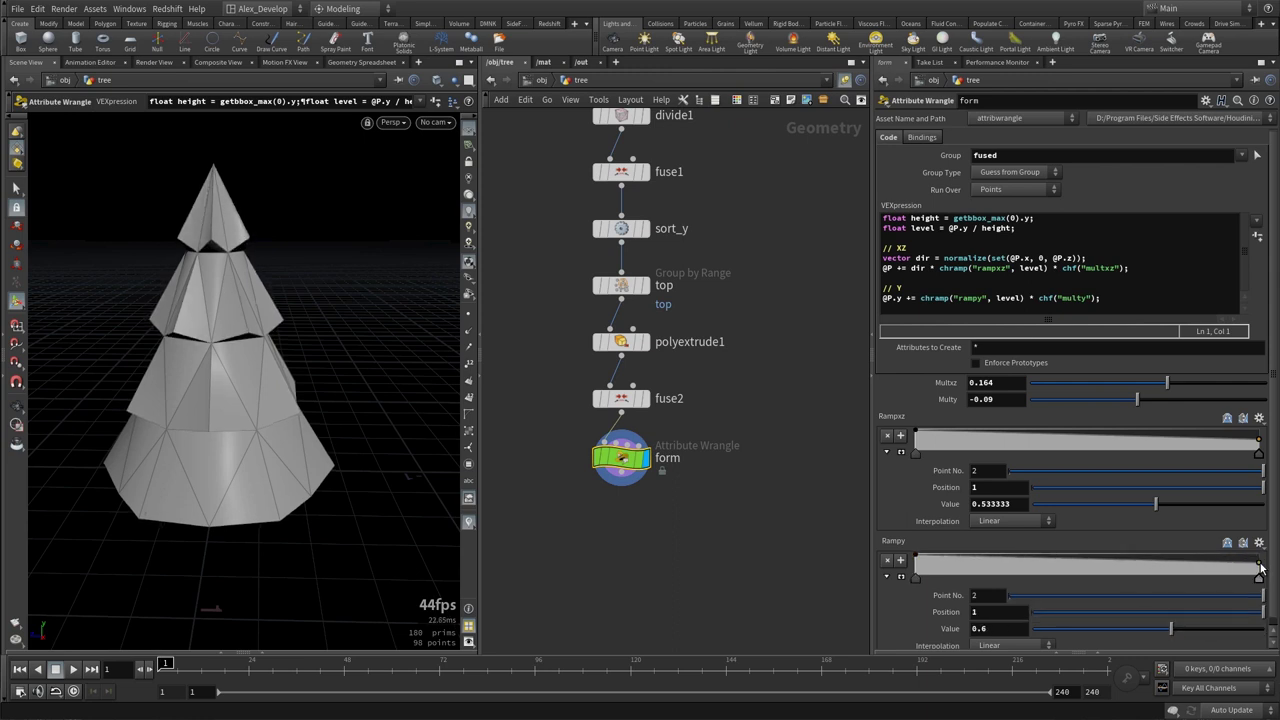
drag(1137, 400, 1139, 400)
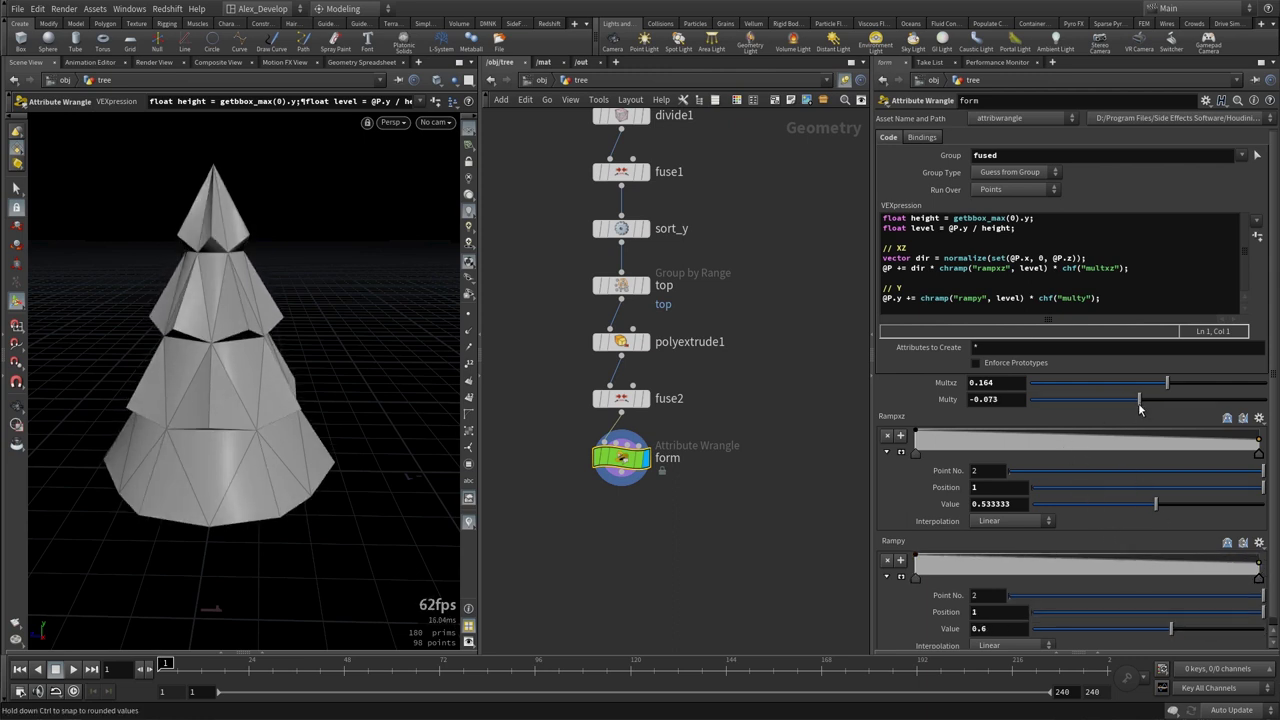
key(Escape)
mouse_move(178, 389)
mouse_down()
mouse_move(321, 371)
mouse_move(240, 404)
mouse_move(263, 366)
mouse_up()
key(Return)
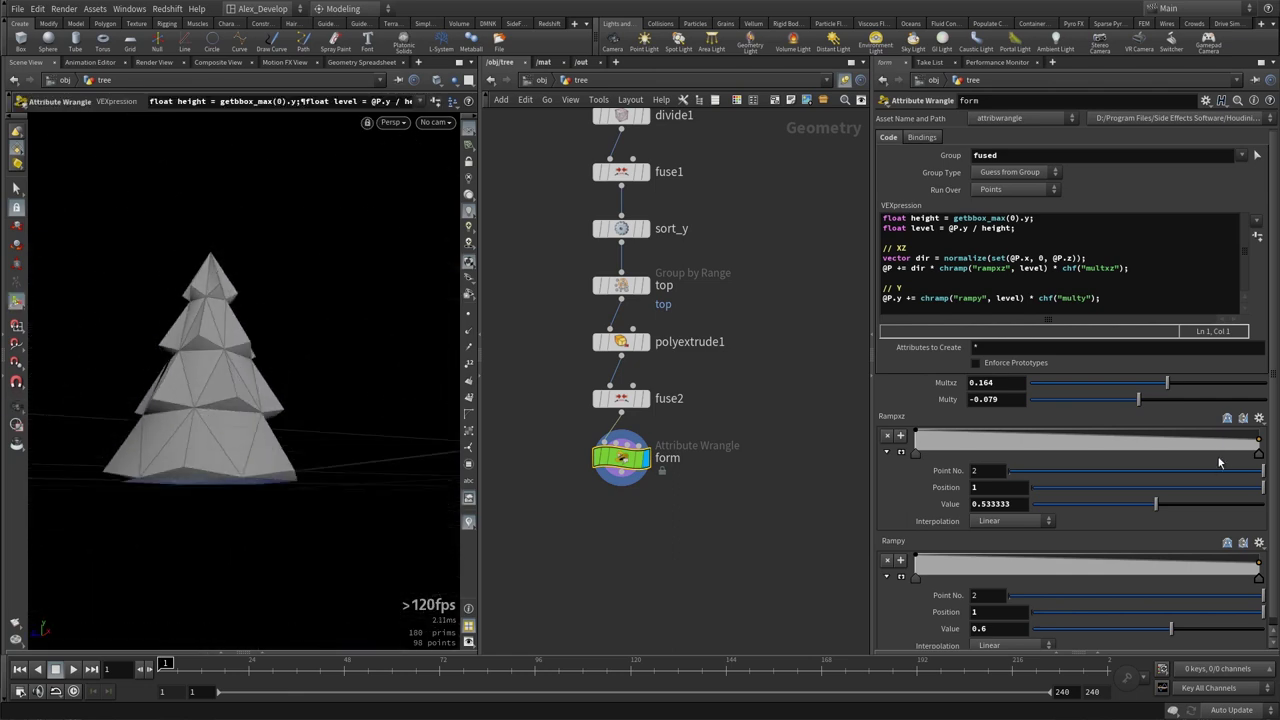
scroll(757, 457, down, 3)
Increase the base tube to 20 rows and 21 columns, viewing the tree from below.
scroll(749, 523, down, 2)
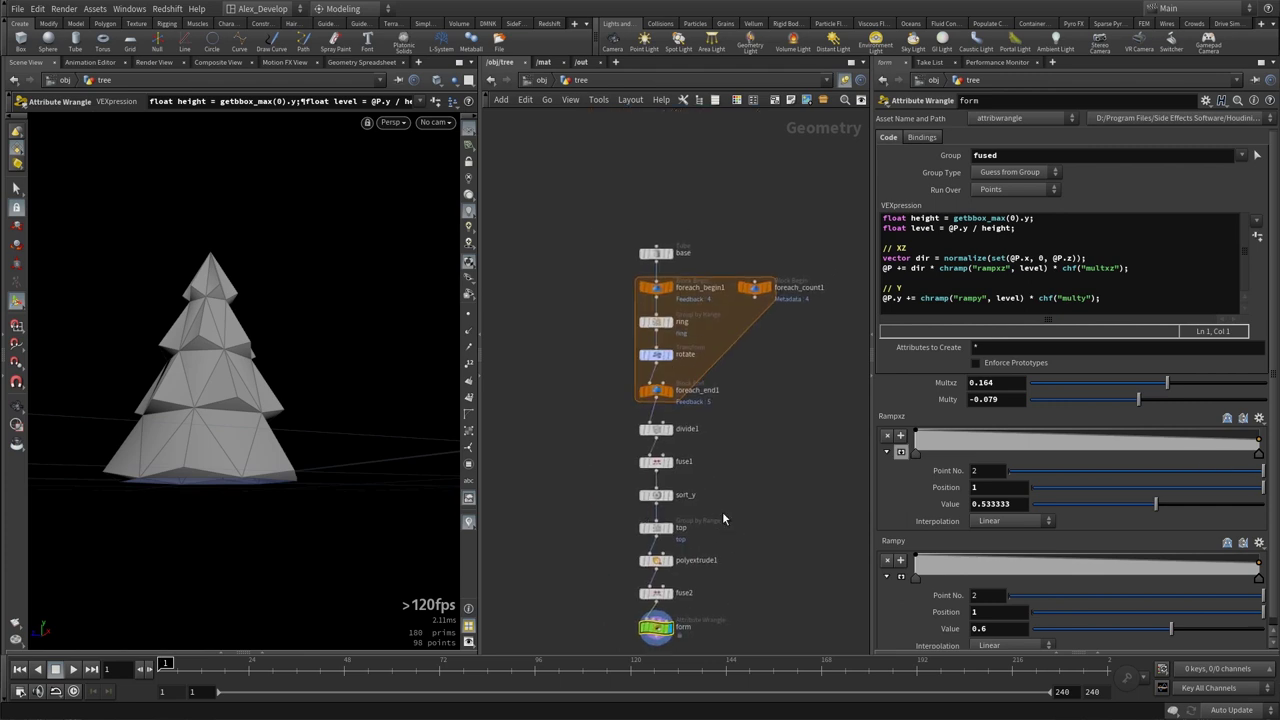
click(657, 253)
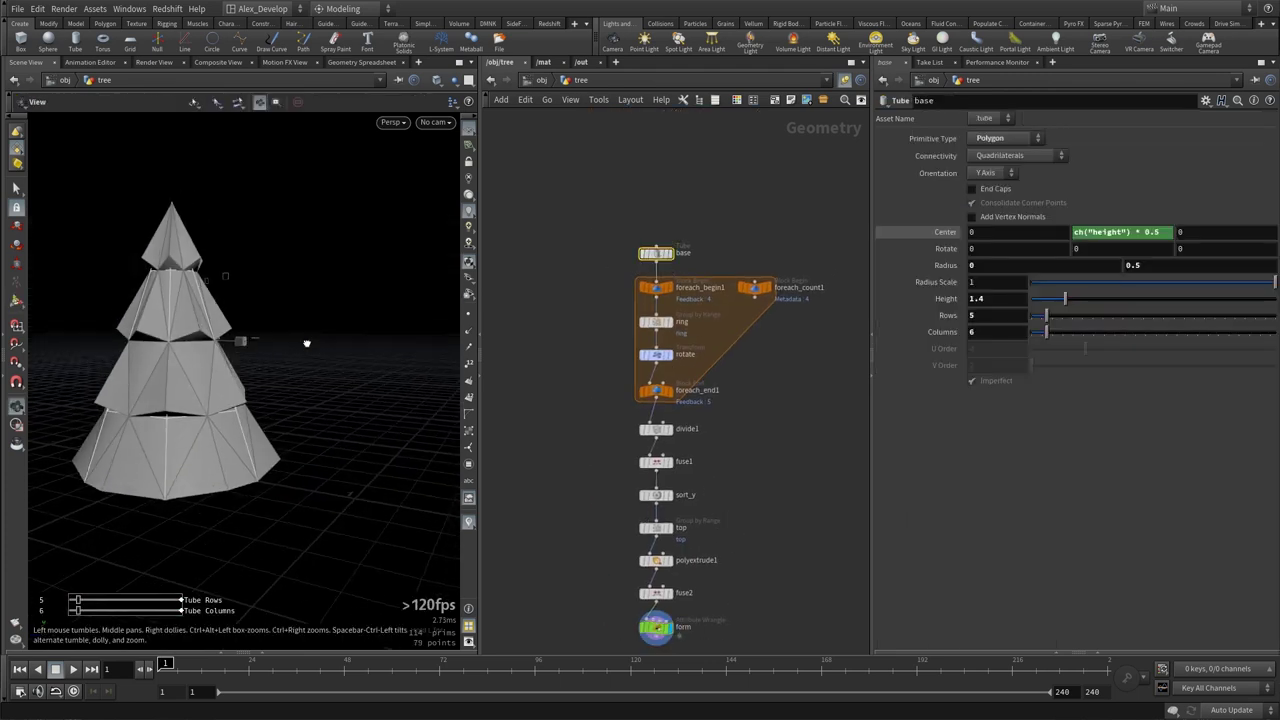
drag(1046, 316, 1123, 321)
drag(1048, 336, 1124, 334)
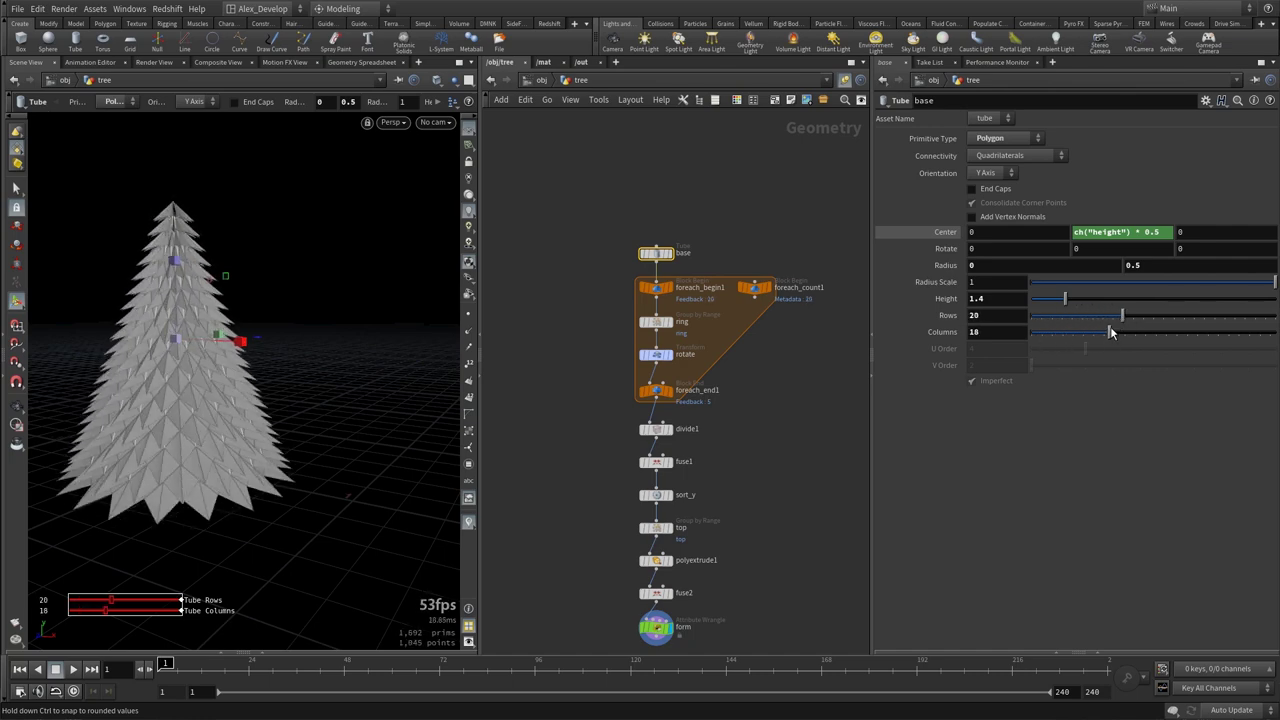
key(Escape)
mouse_move(245, 437)
mouse_down()
mouse_move(240, 340)
mouse_move(277, 343)
mouse_move(294, 289)
mouse_move(267, 401)
mouse_move(283, 420)
mouse_up()
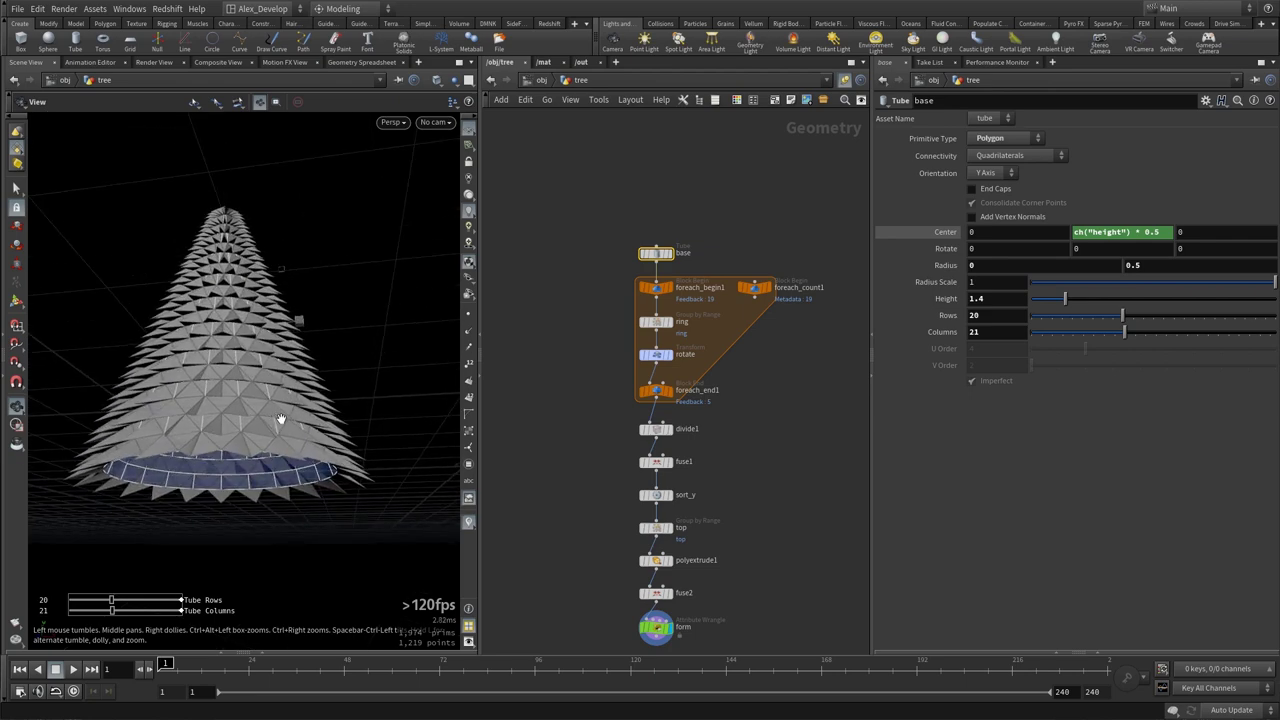
scroll(746, 549, up, 5)
On form, lower the Rampxz end to 0.2 and Multxz to 0.079.
click(631, 505)
drag(270, 348, 286, 357)
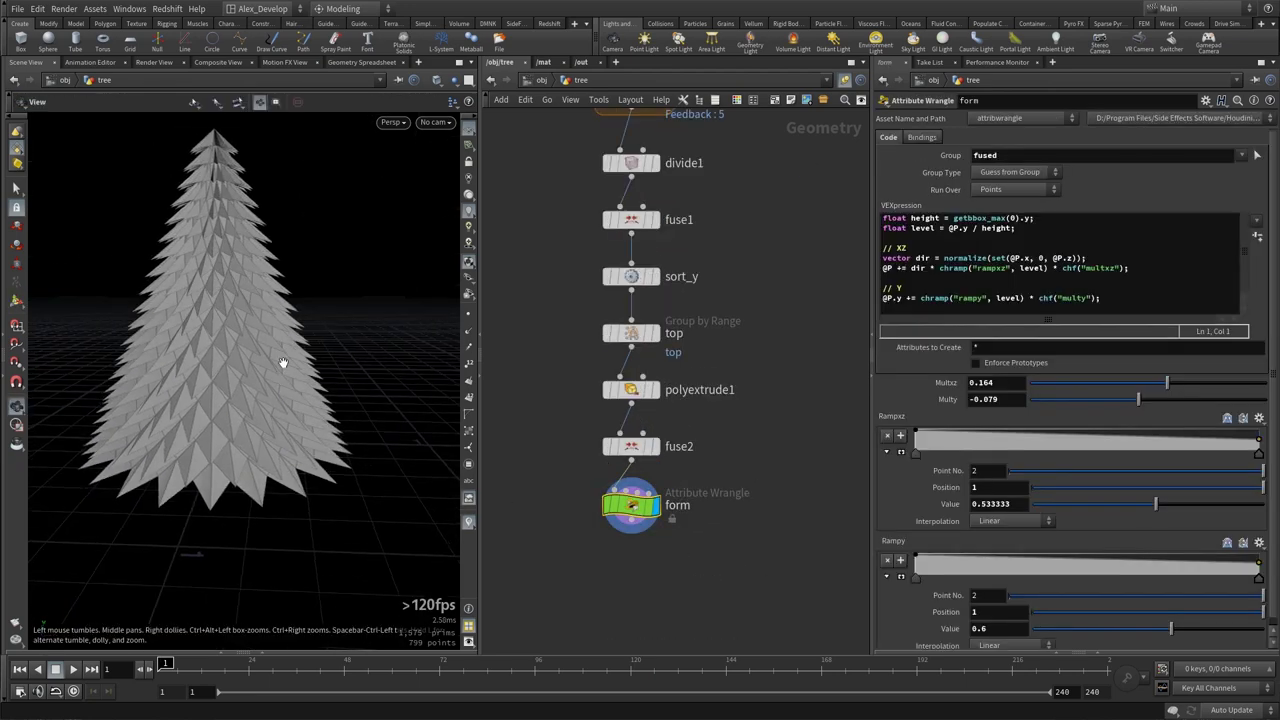
key(Return)
drag(1258, 441, 1268, 452)
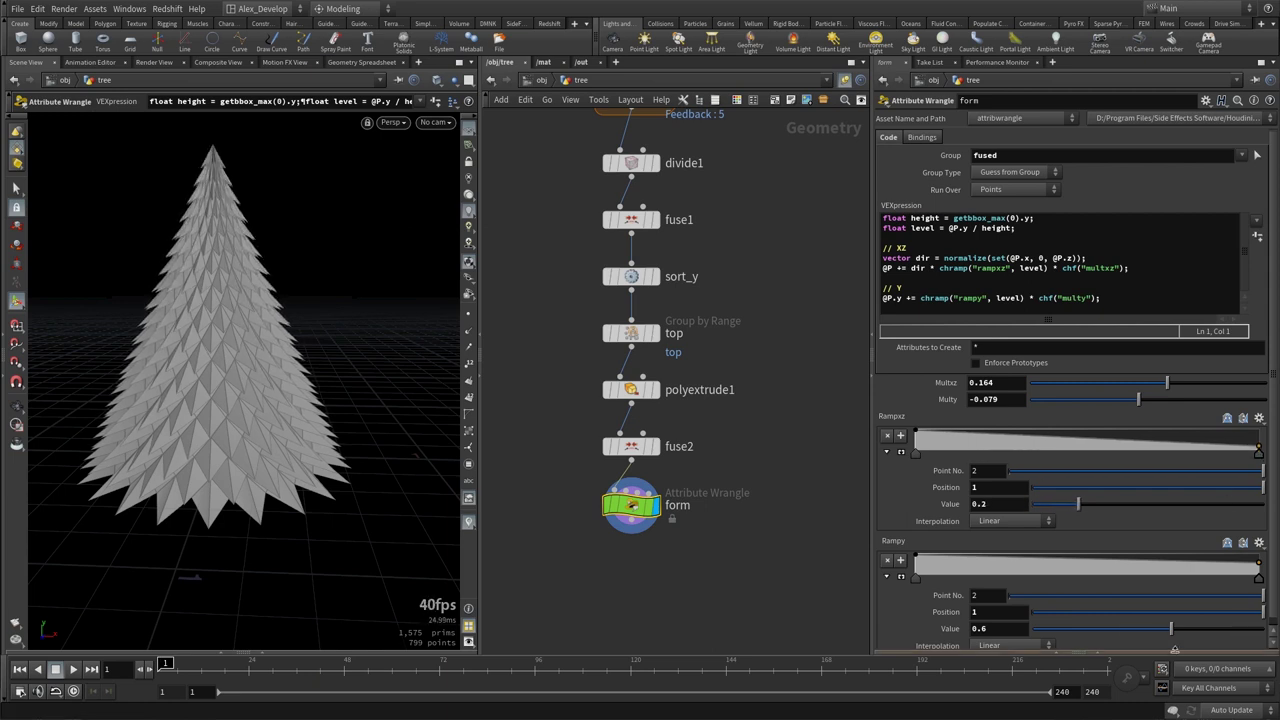
mouse_move(1166, 384)
mouse_down()
mouse_move(1145, 399)
mouse_move(1157, 383)
mouse_up()
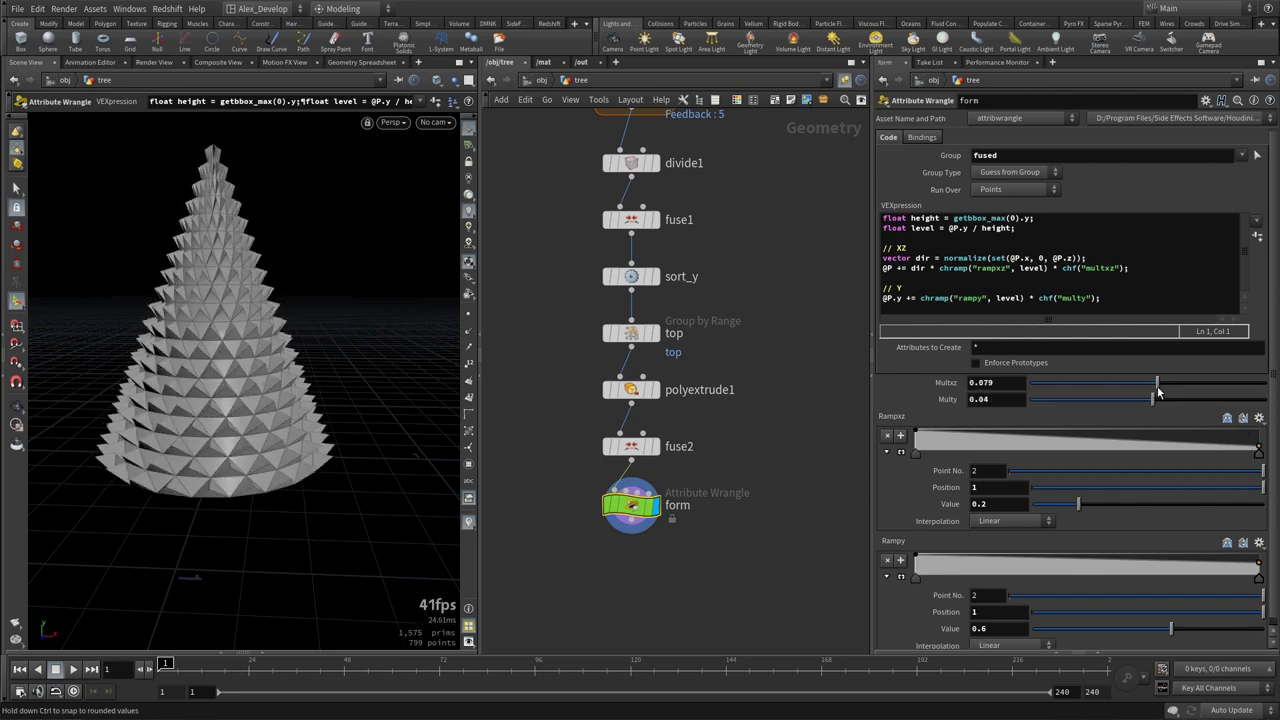
Set the form wrangle's Multxz slider range to -0.2 to 0.2 in its parameter interface.
click(1206, 100)
click(1130, 112)
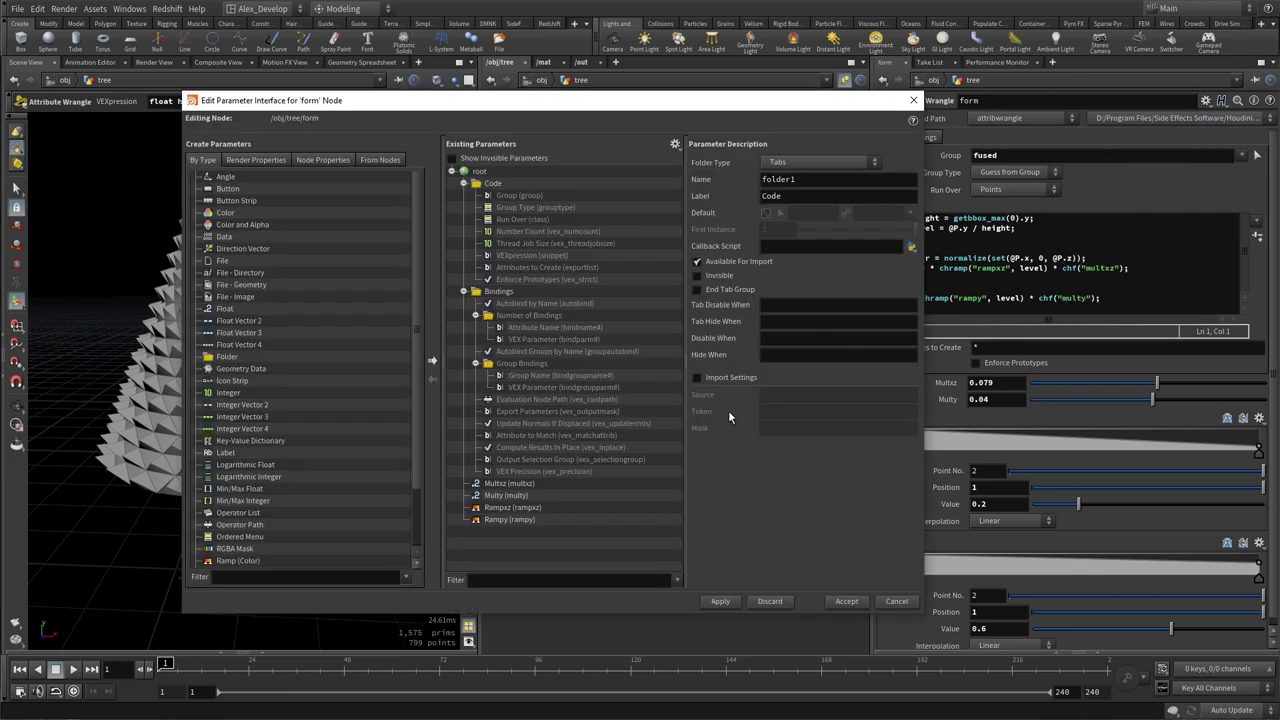
click(513, 486)
click(792, 373)
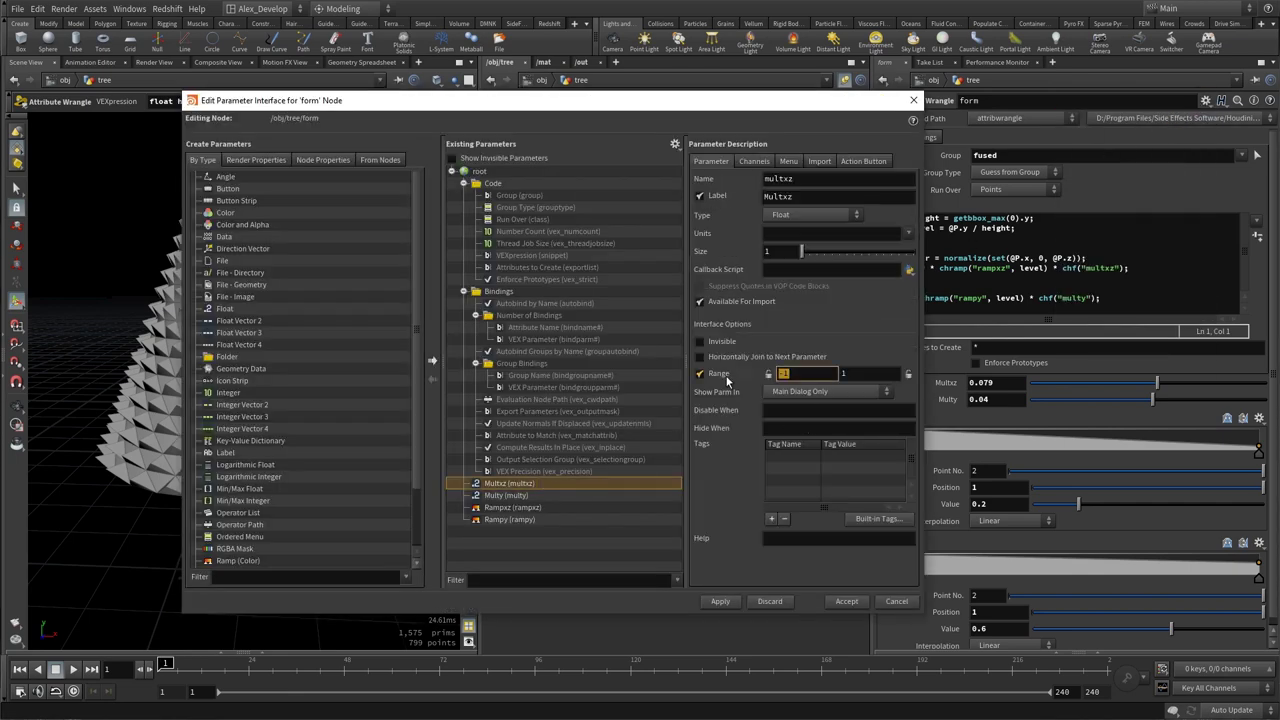
text(-0.2)
key(Tab)
text(0.2)
key(Tab)
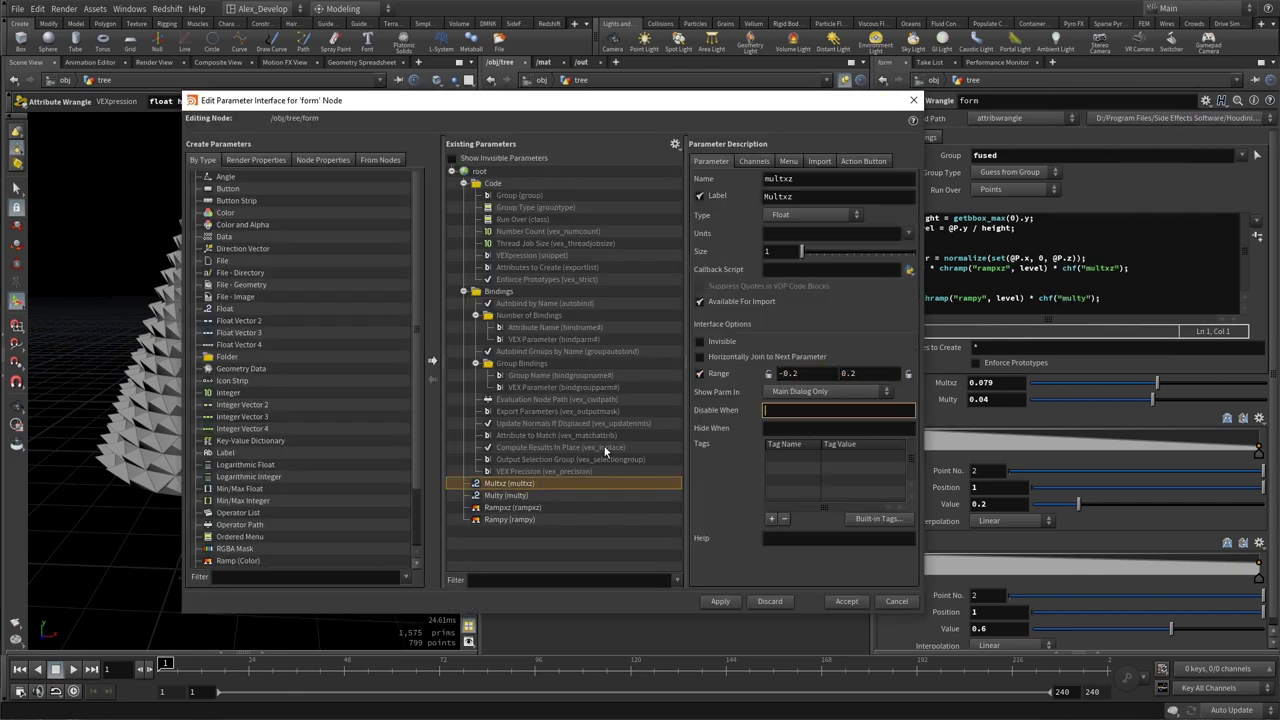
Set the Multy slider minimum to -0.2 and accept the interface changes.
click(476, 496)
click(800, 373)
text(0.2)
key(Tab)
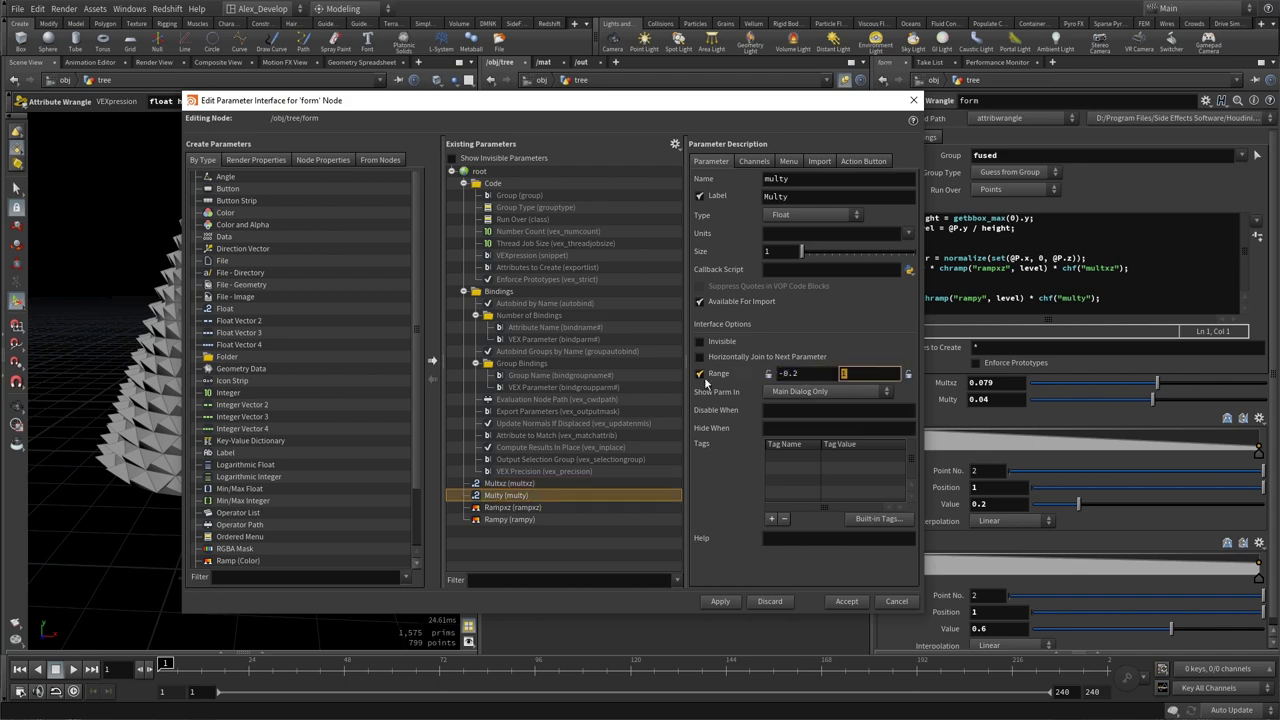
click(845, 601)
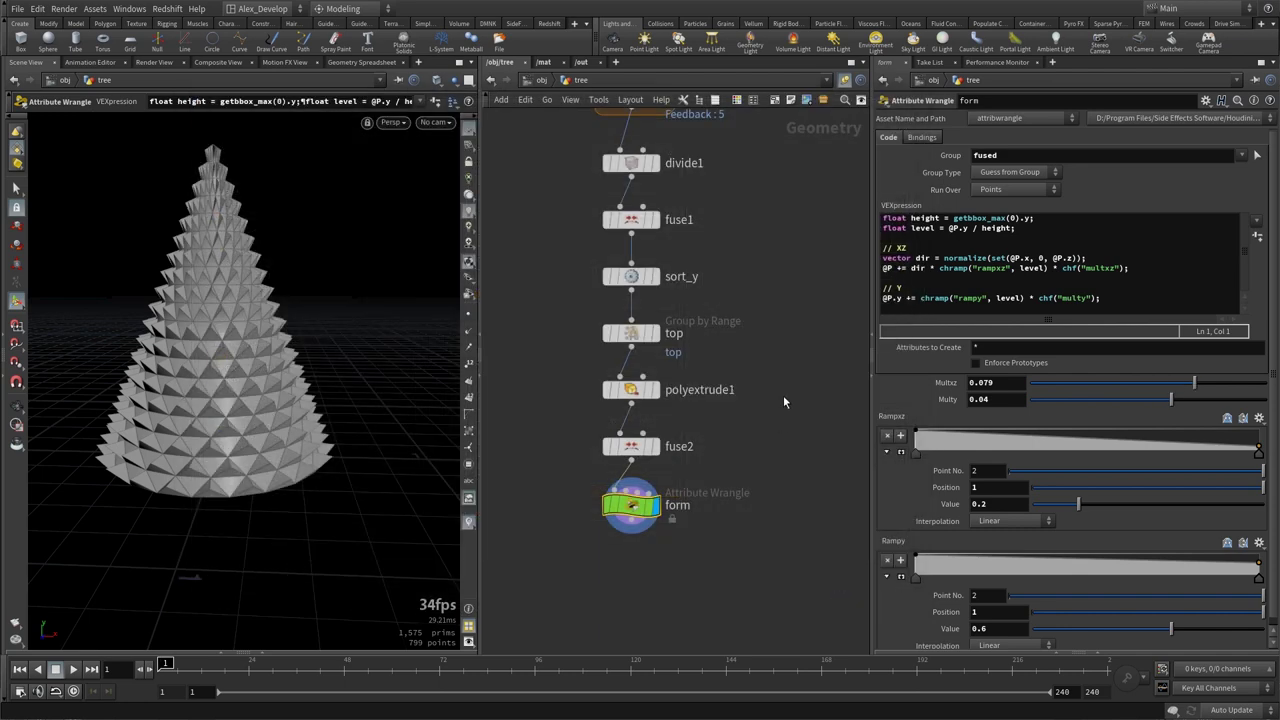
Tune Multxz to 0.075 and Multy to 0.009, then select the rotate node.
key(Escape)
drag(220, 350, 186, 367)
key(Return)
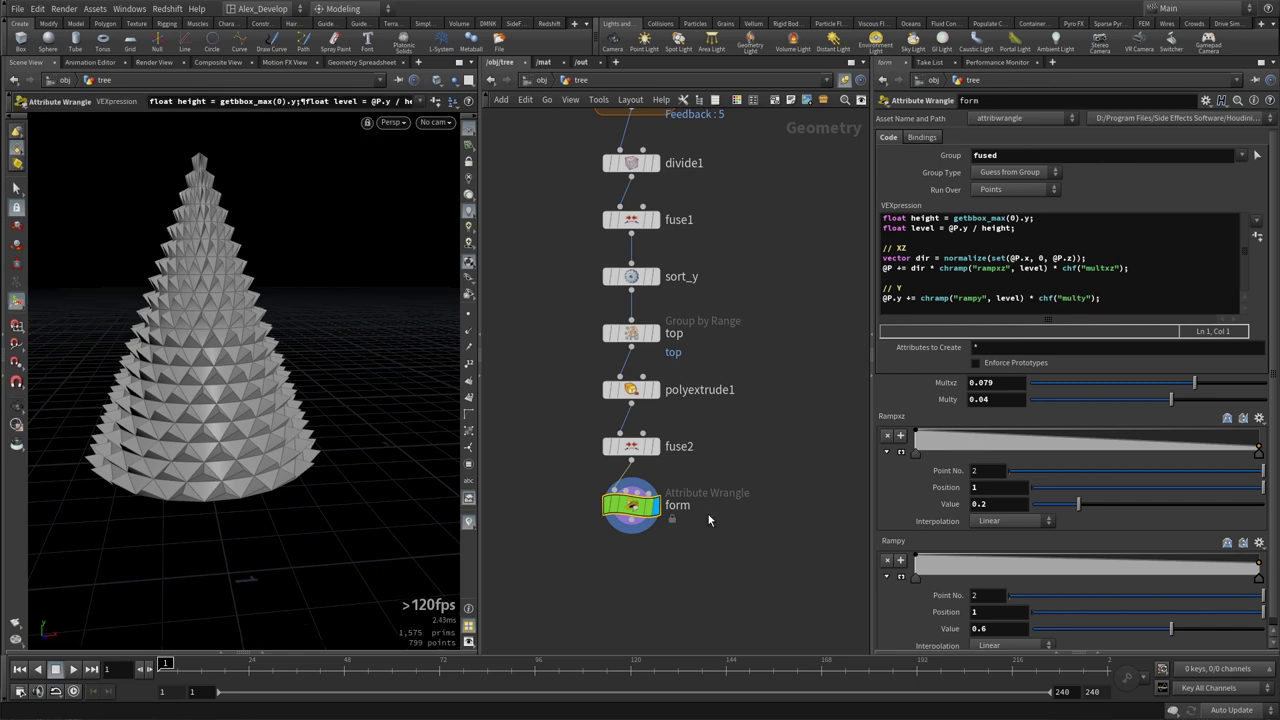
scroll(732, 461, up, 5)
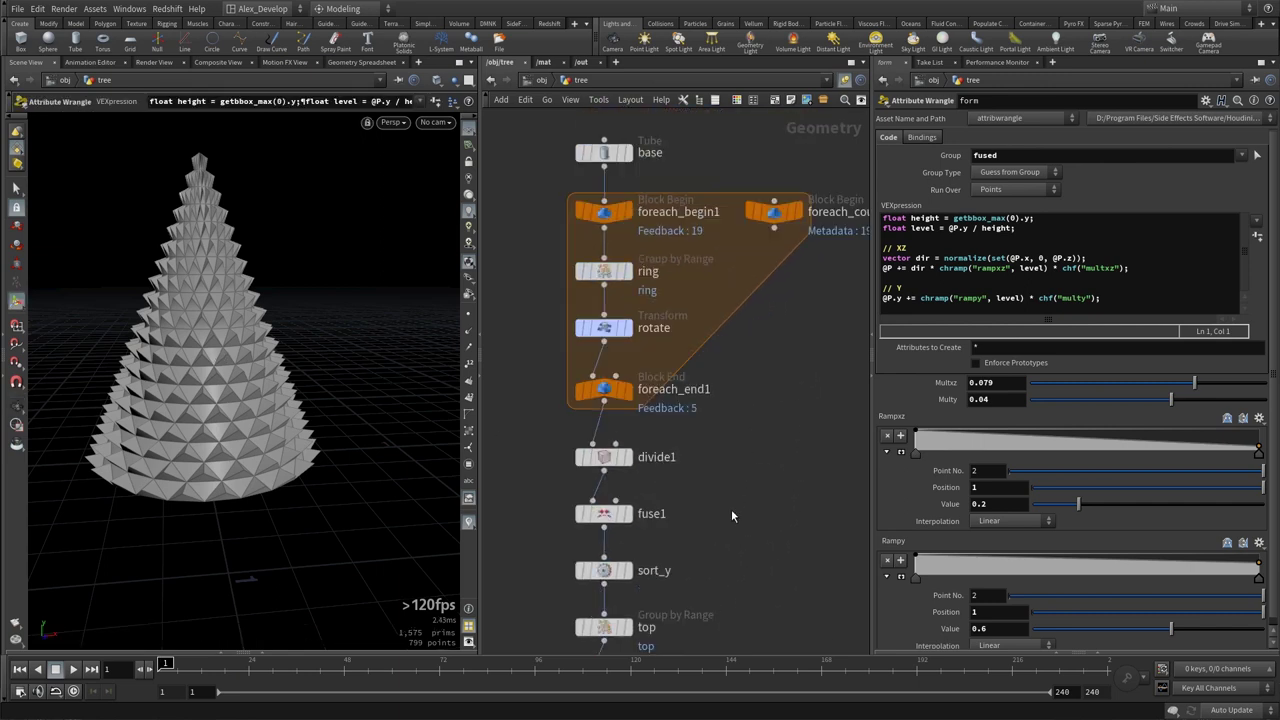
drag(1193, 383, 1175, 401)
middle_drag(605, 336, 612, 385)
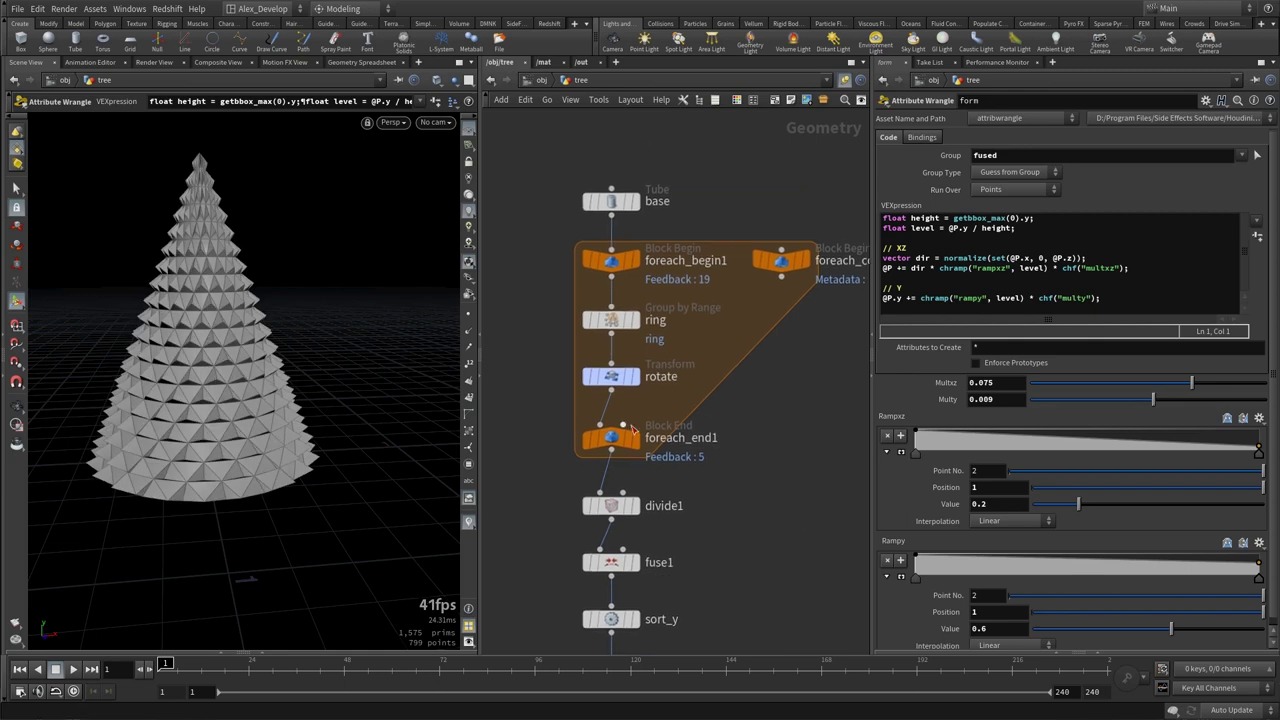
click(611, 383)
click(1206, 100)
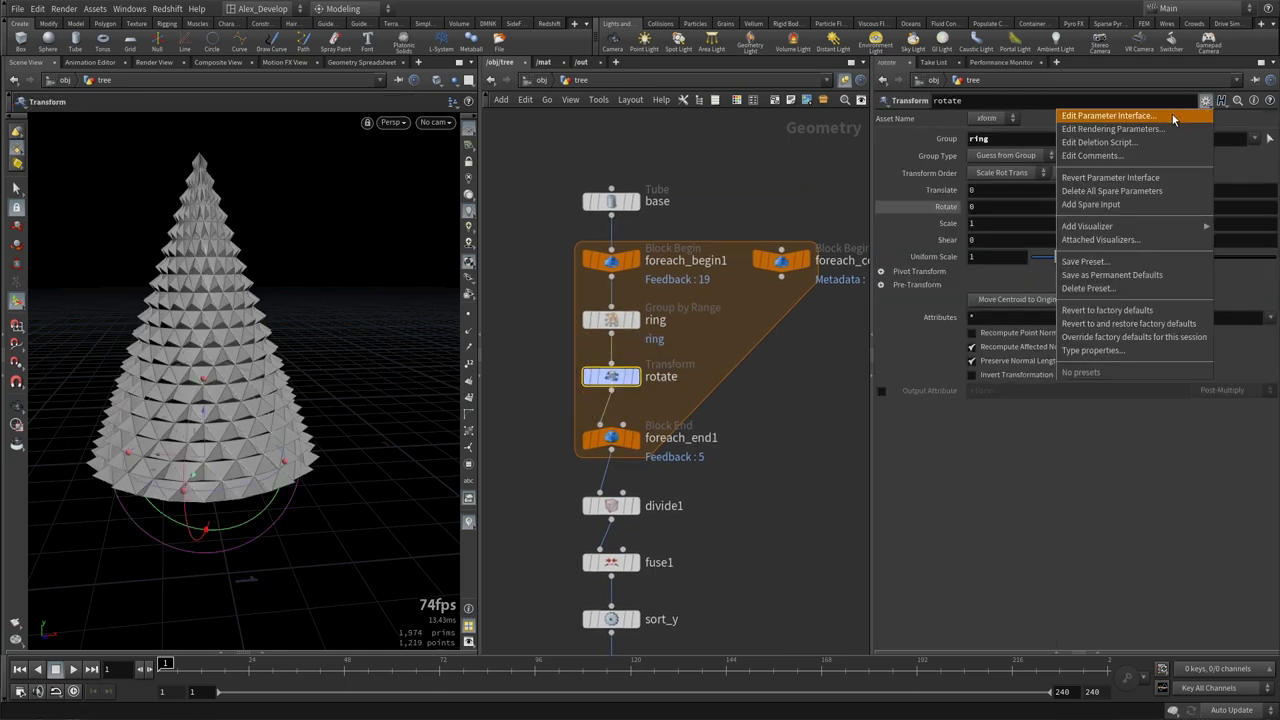
Add an integer parameter 'rotplus' labelled 'Rotate Plus' with range -90 to 90 to the rotate node.
click(1120, 117)
drag(240, 392, 508, 178)
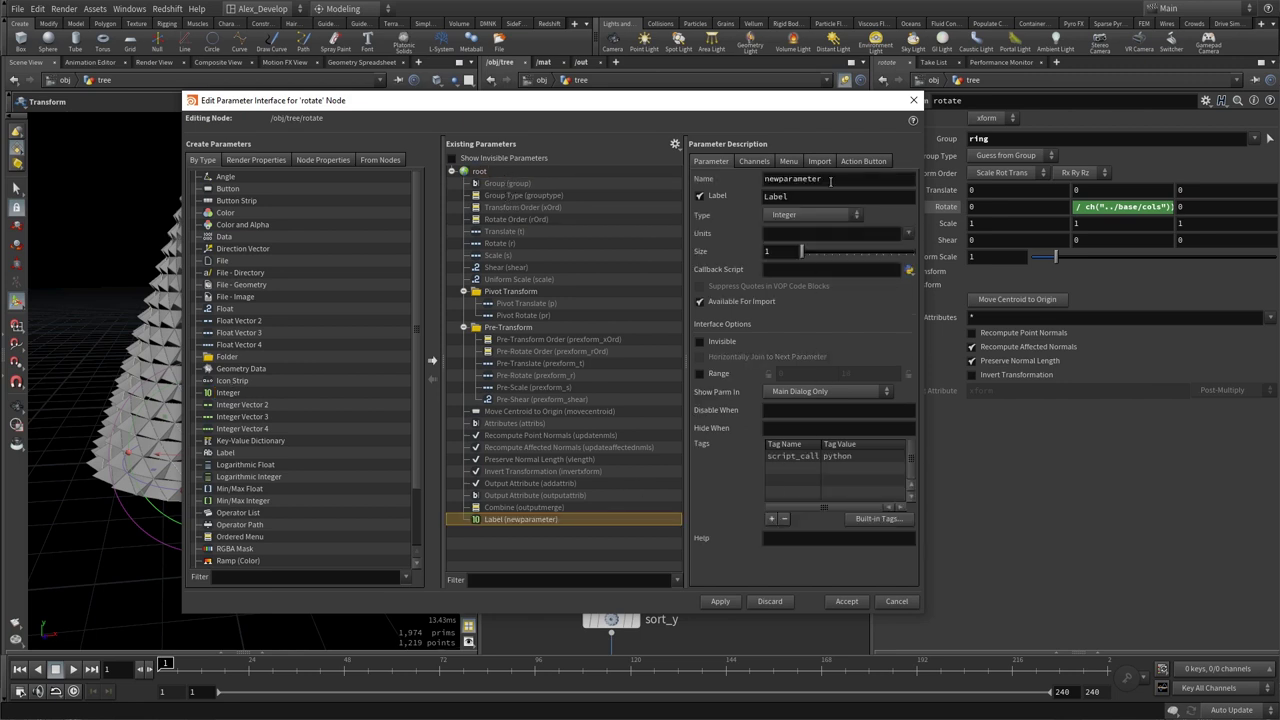
double_click(830, 181)
text(rotplu)
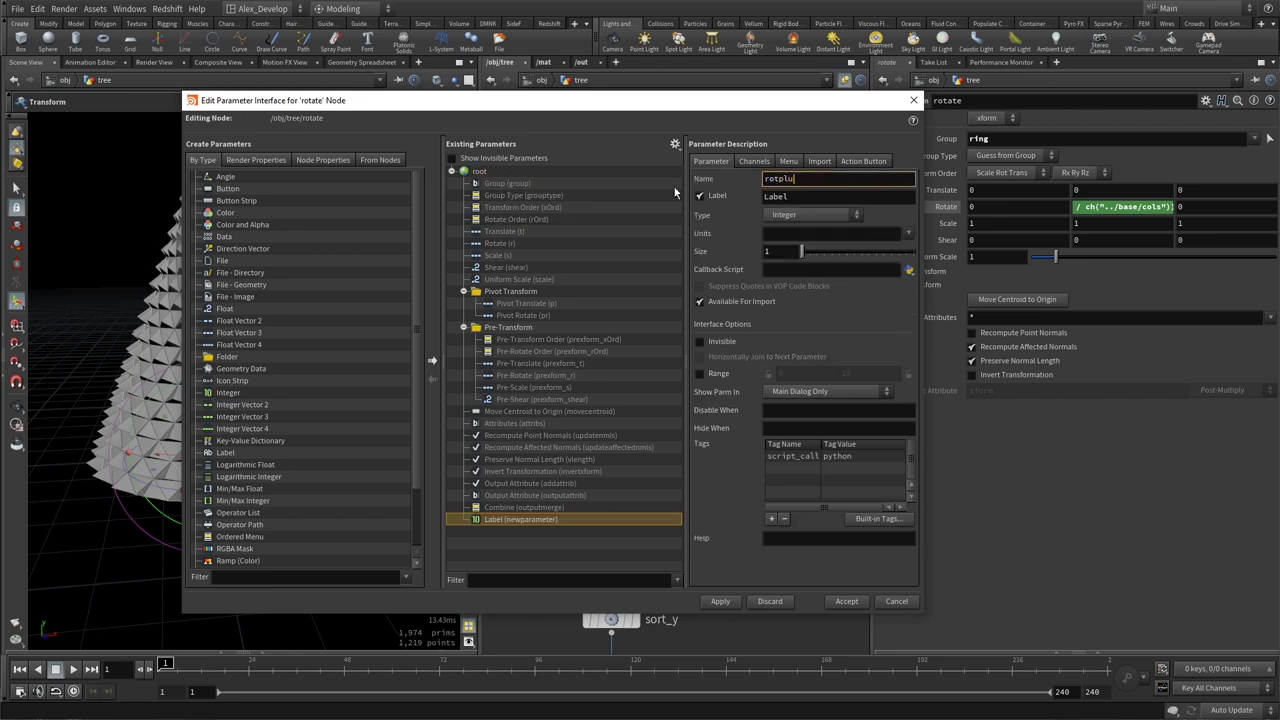
text(s)
key(Tab)
text(Rota)
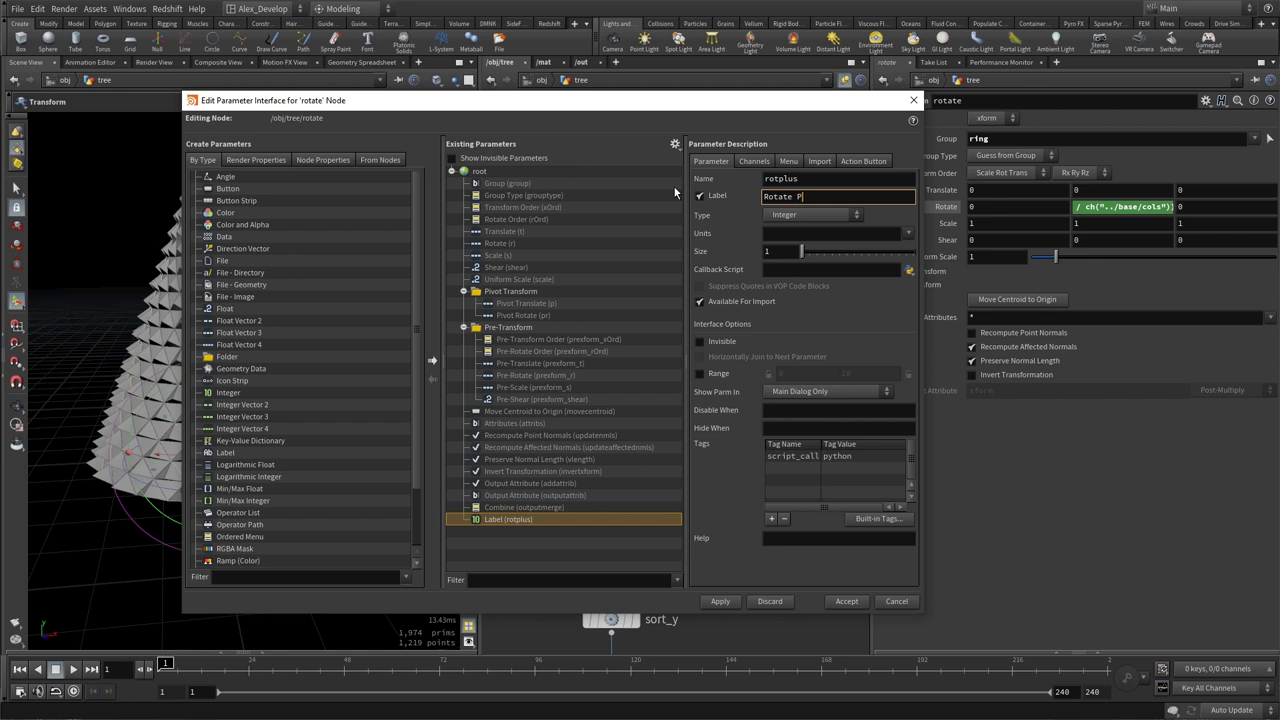
click(701, 375)
key(Tab)
text(-90)
key(Tab)
text(90)
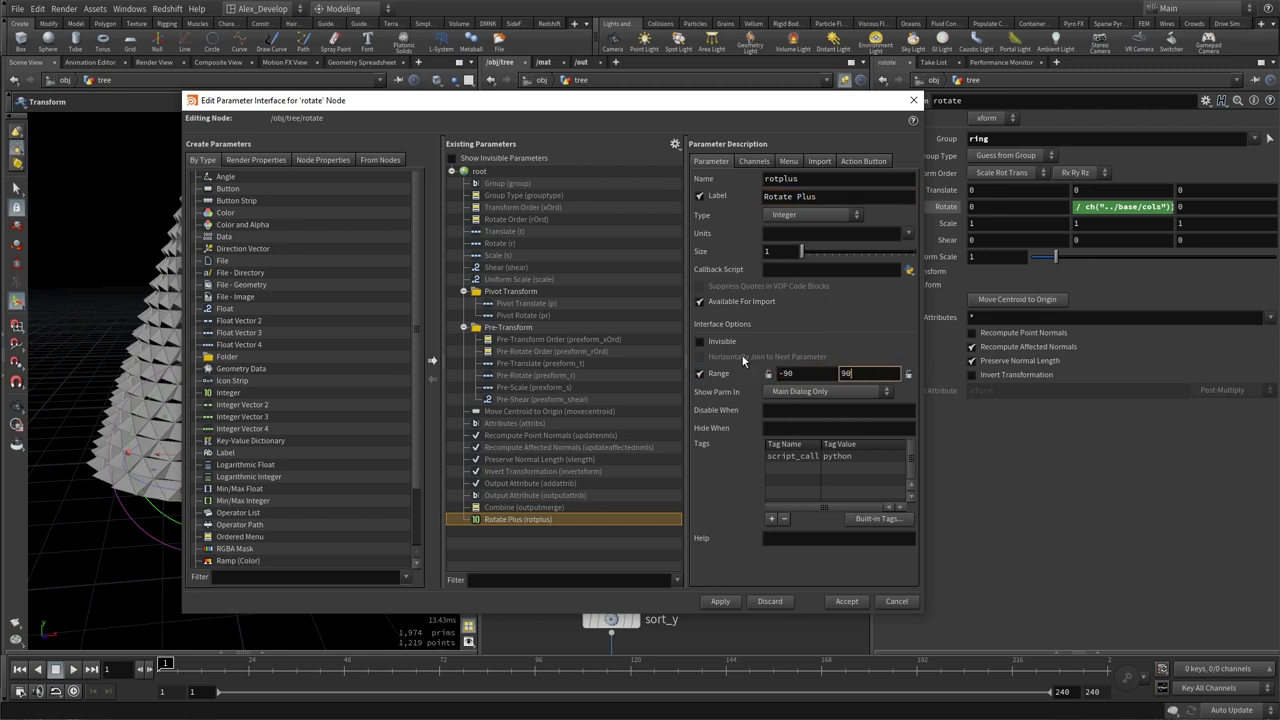
click(846, 601)
Append ' + ' and a relative reference to Rotate Plus to the Y rotation expression.
right_click(940, 407)
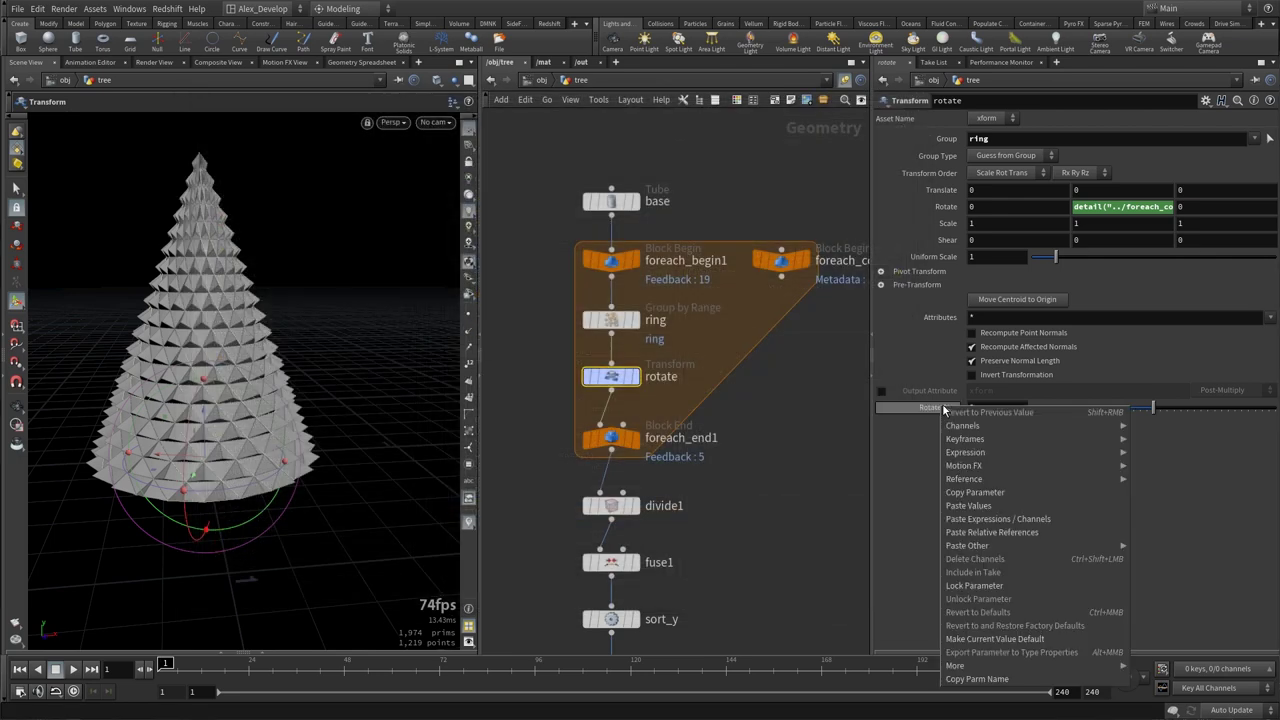
click(1000, 491)
click(1162, 207)
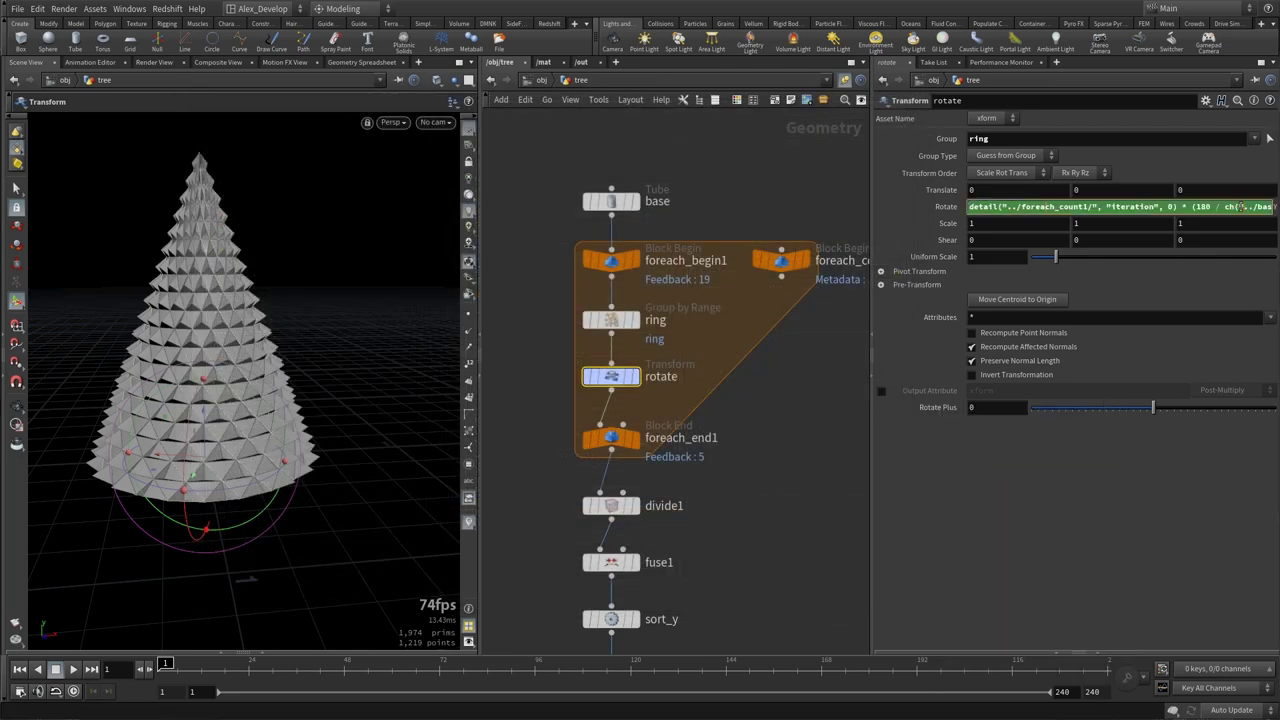
key(End)
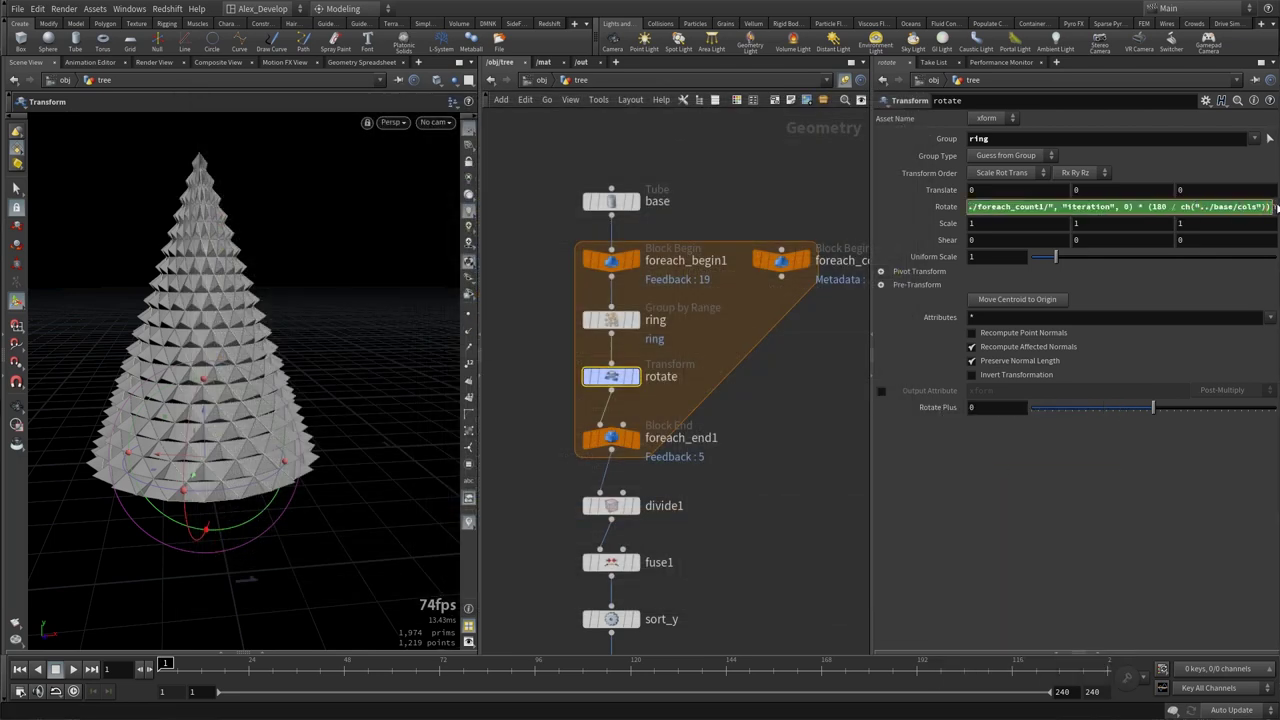
text(+)
right_click(1230, 207)
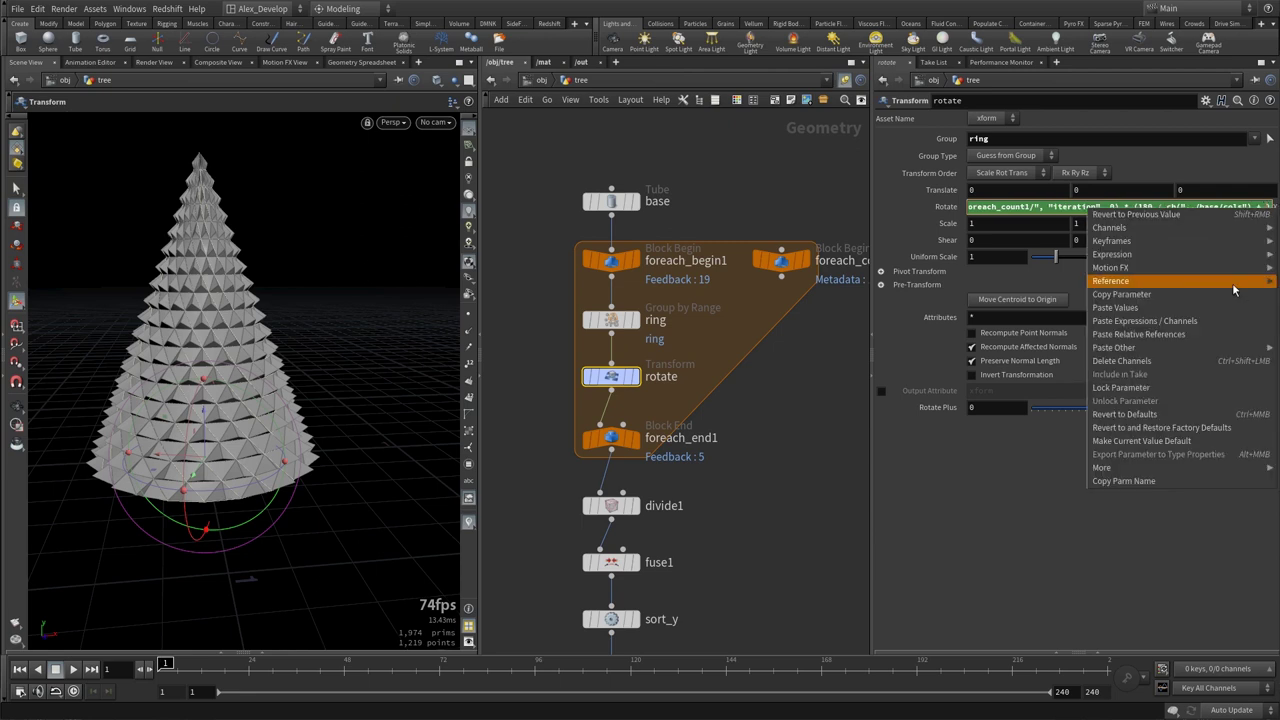
click(1207, 336)
key(Return)
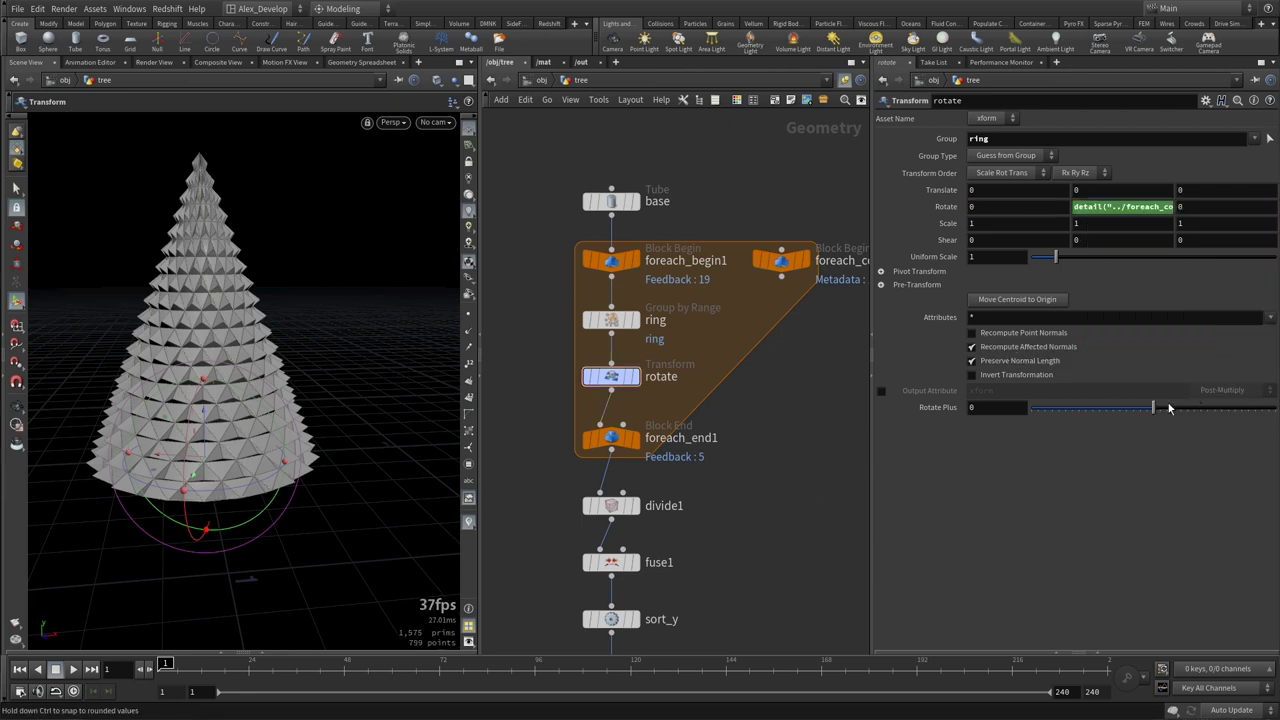
Set Rotate Plus to -17 to twist the rings, then select the base tube node.
mouse_move(1153, 408)
mouse_down()
mouse_move(1168, 410)
mouse_move(1131, 425)
mouse_up()
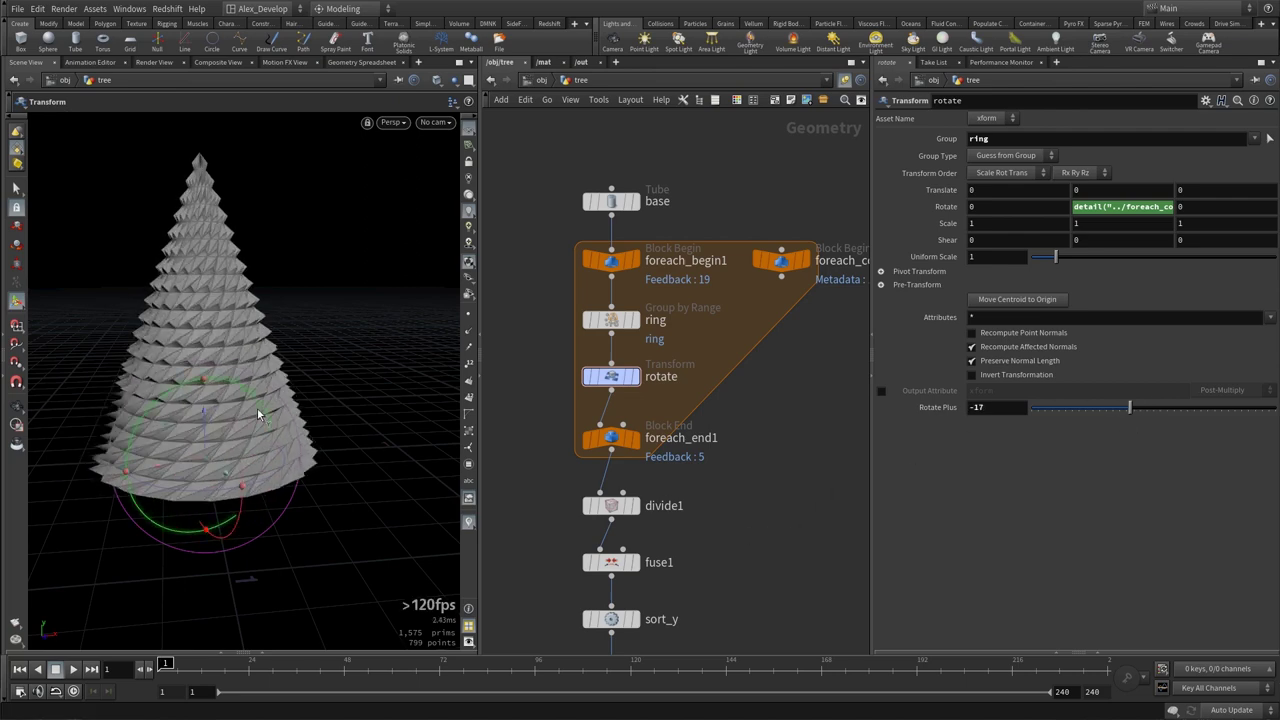
key(Escape)
mouse_move(260, 420)
mouse_down()
mouse_move(263, 337)
mouse_move(238, 362)
mouse_up()
click(611, 201)
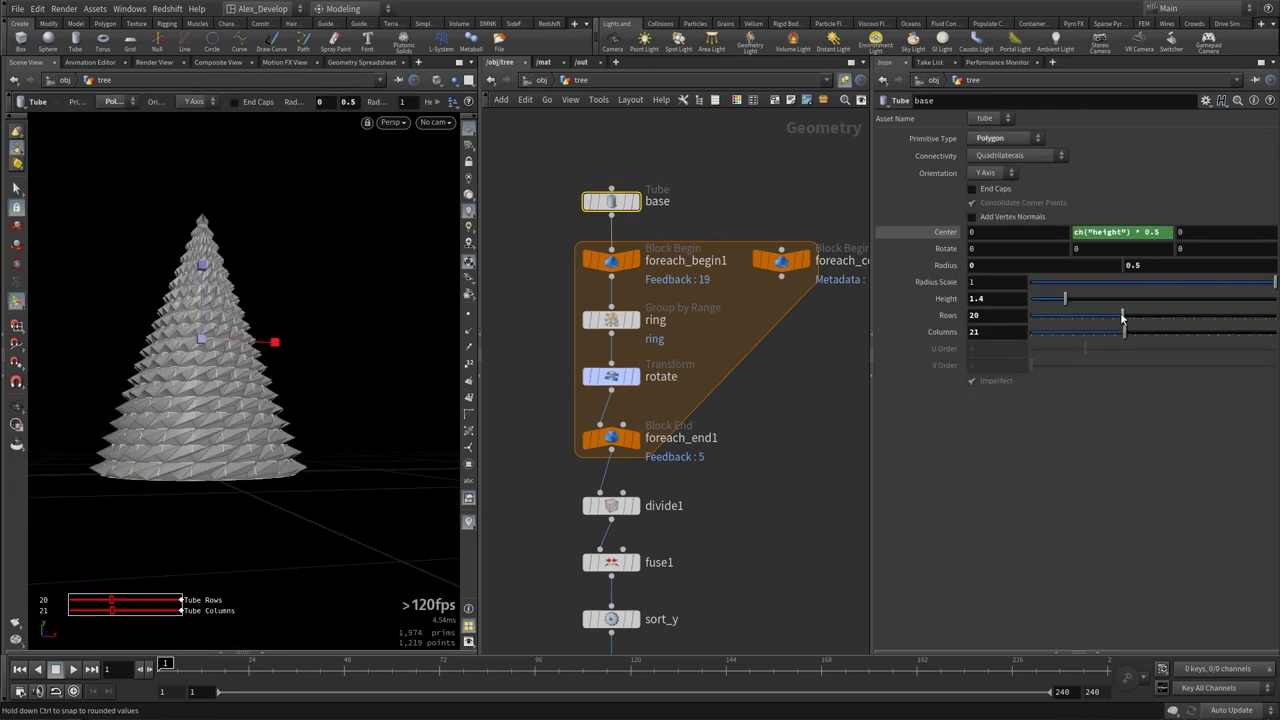
Reduce the base tube to 8 rows and 19 columns for larger facets.
mouse_move(1124, 318)
mouse_down()
mouse_move(1062, 333)
mouse_move(1104, 340)
mouse_up()
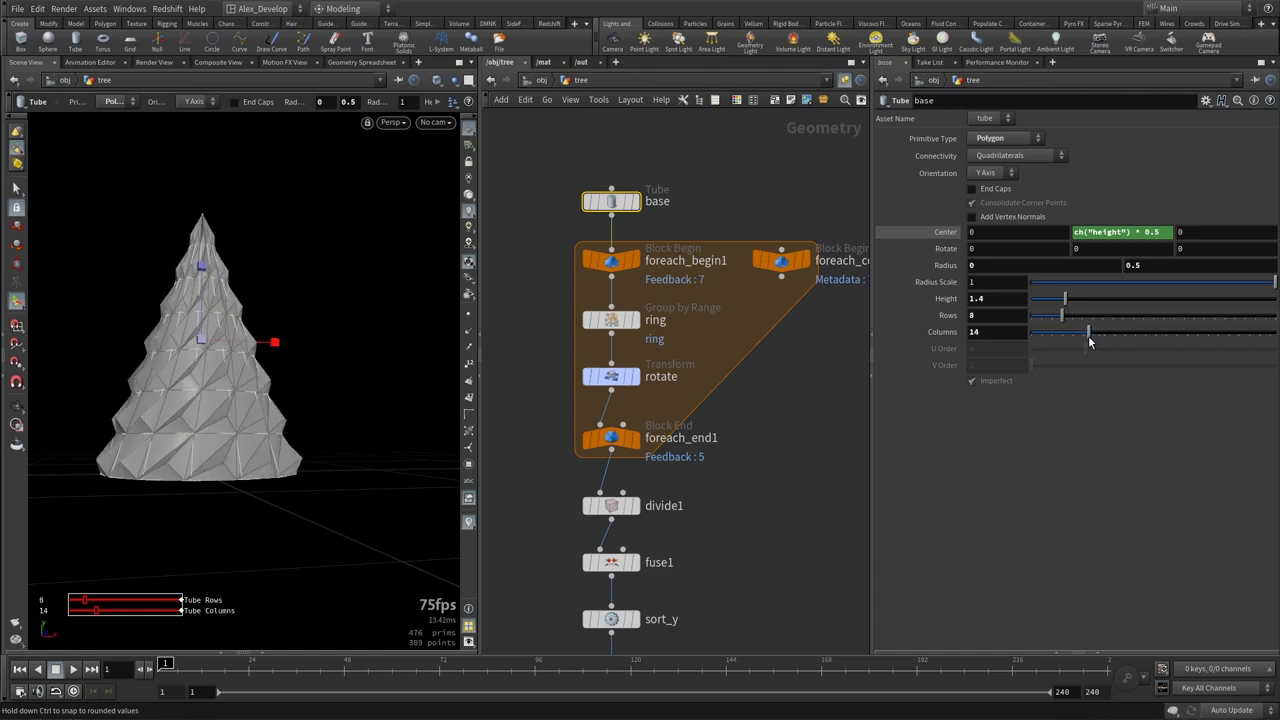
key(Escape)
mouse_move(251, 280)
mouse_down()
mouse_move(300, 323)
mouse_move(323, 306)
mouse_move(303, 362)
mouse_move(318, 343)
mouse_up()
key(Return)
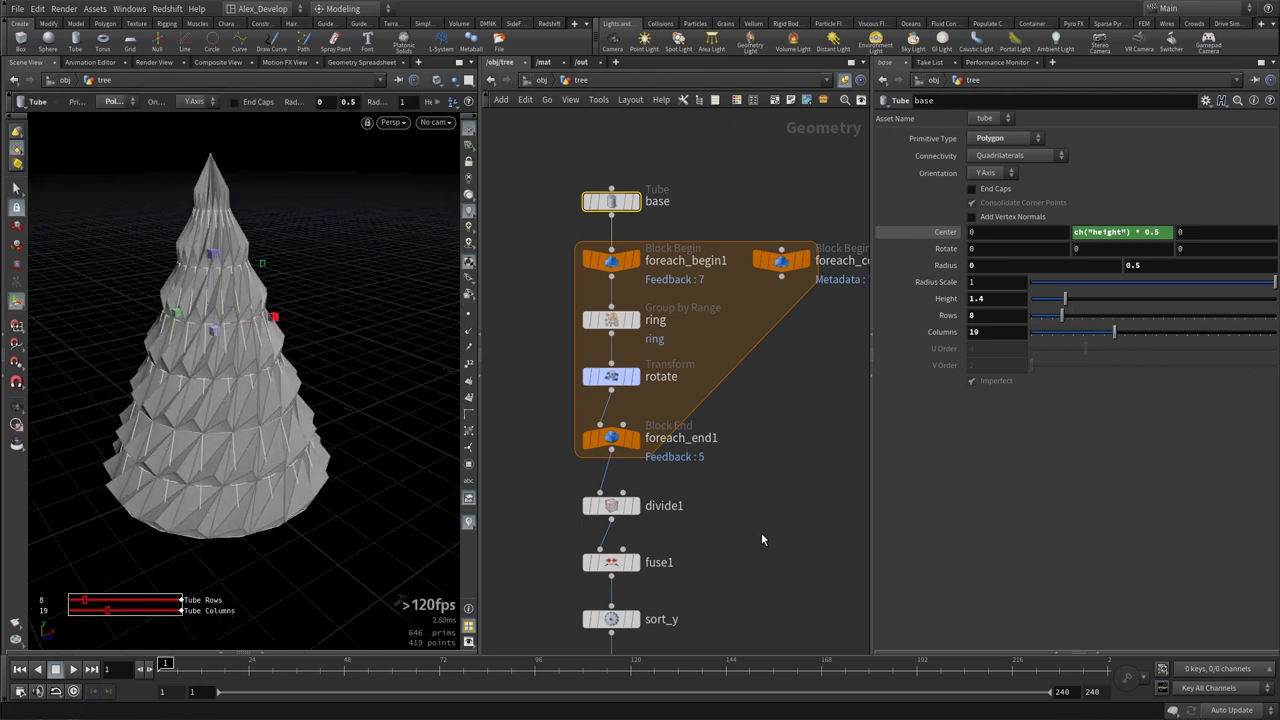
Select the form wrangle node and save the scene as Christmas_Tree.hip.
click(714, 603)
mouse_move(714, 603)
middle_down()
mouse_move(755, 410)
mouse_move(720, 450)
middle_up()
click(631, 529)
scroll(752, 398, down, 3)
key(ctrl+s)
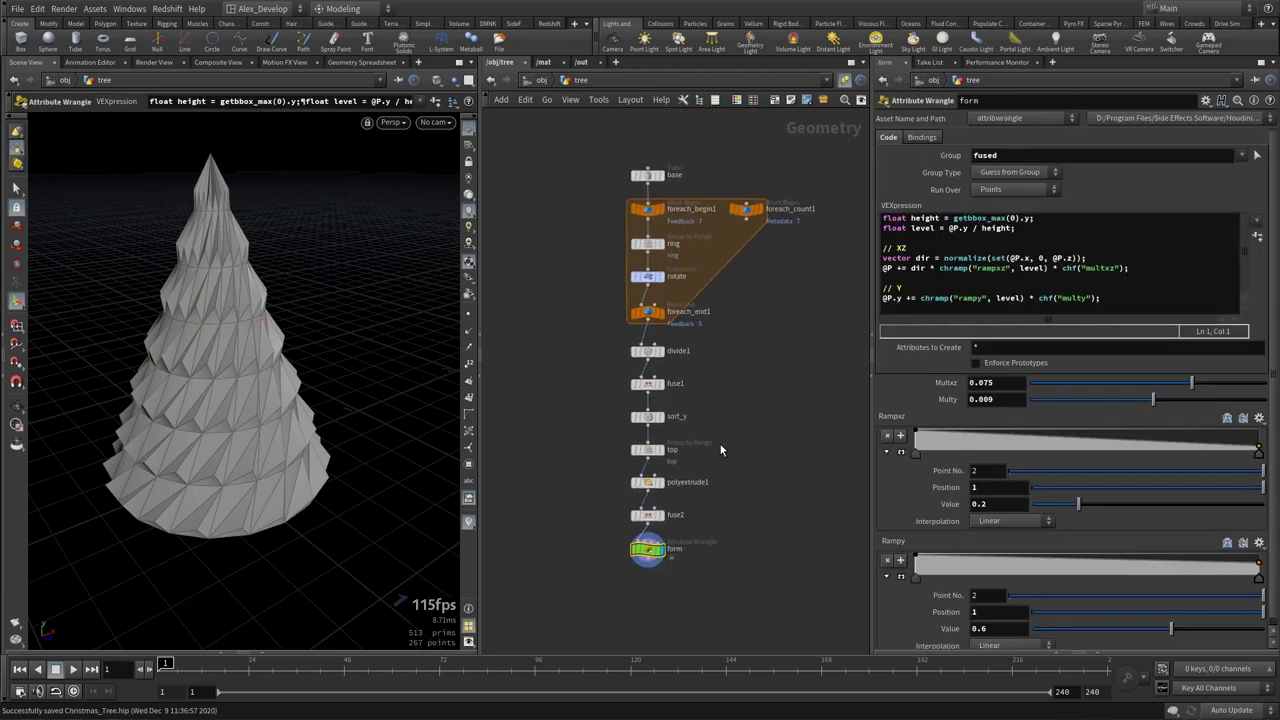